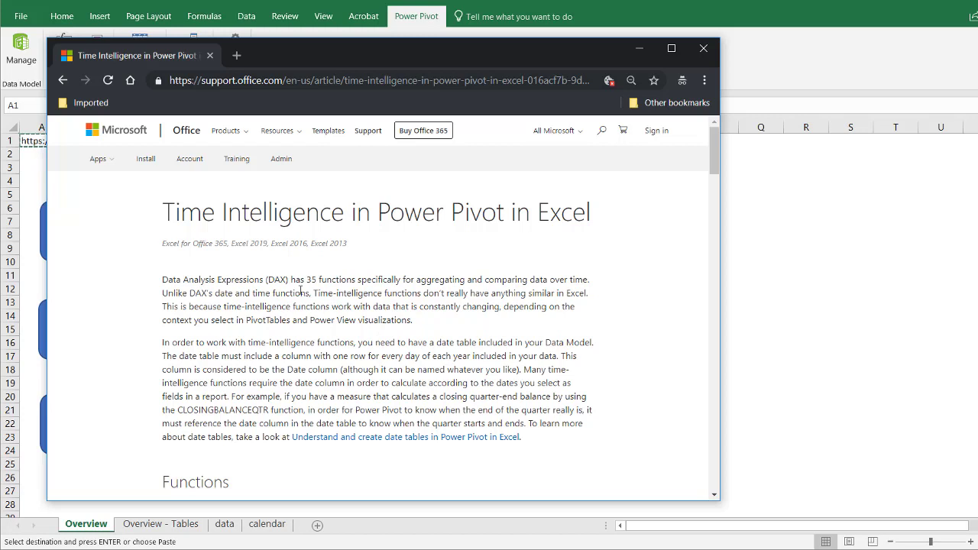
Skim the article's list of 35 time-intelligence functions, then close Chrome
left_click_drag(308, 279, 399, 280)
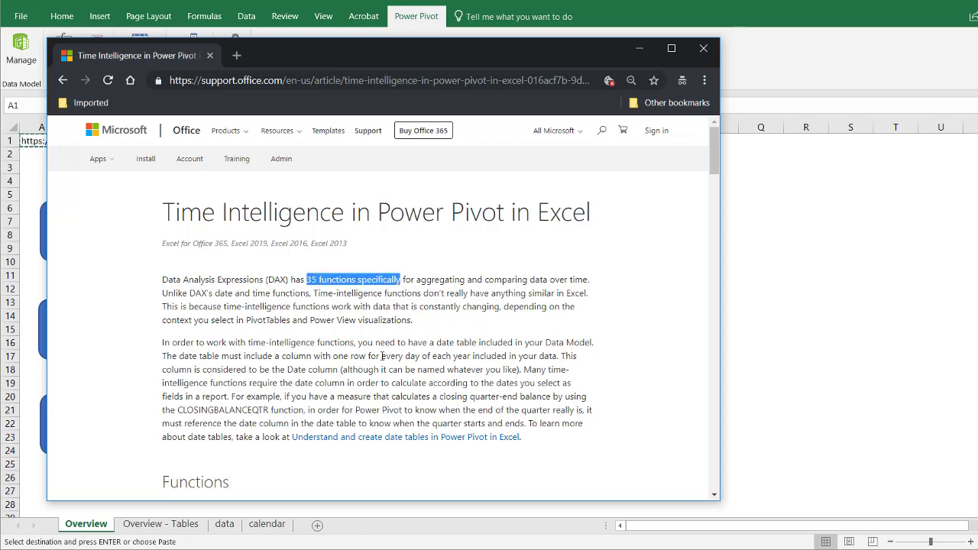
left_click_drag(714, 138, 732, 281)
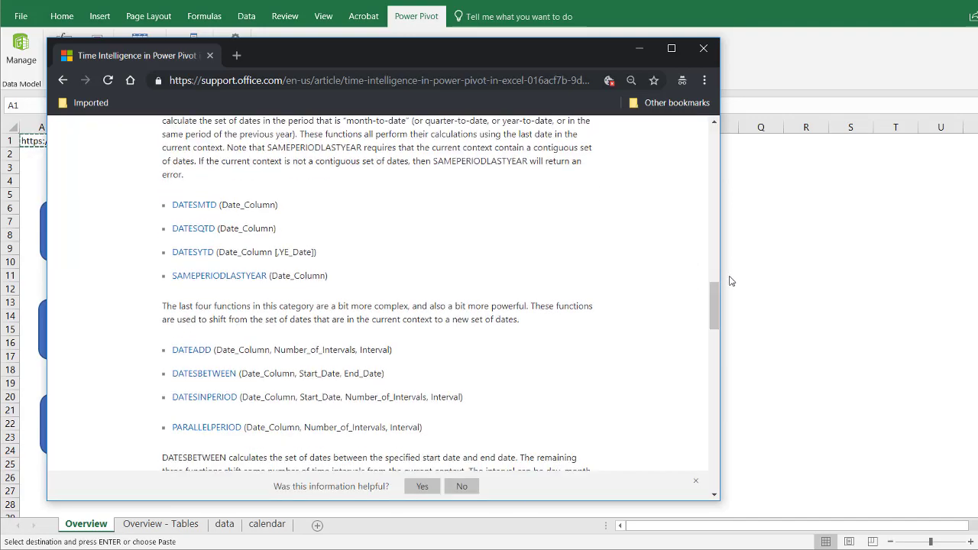
left_click(704, 49)
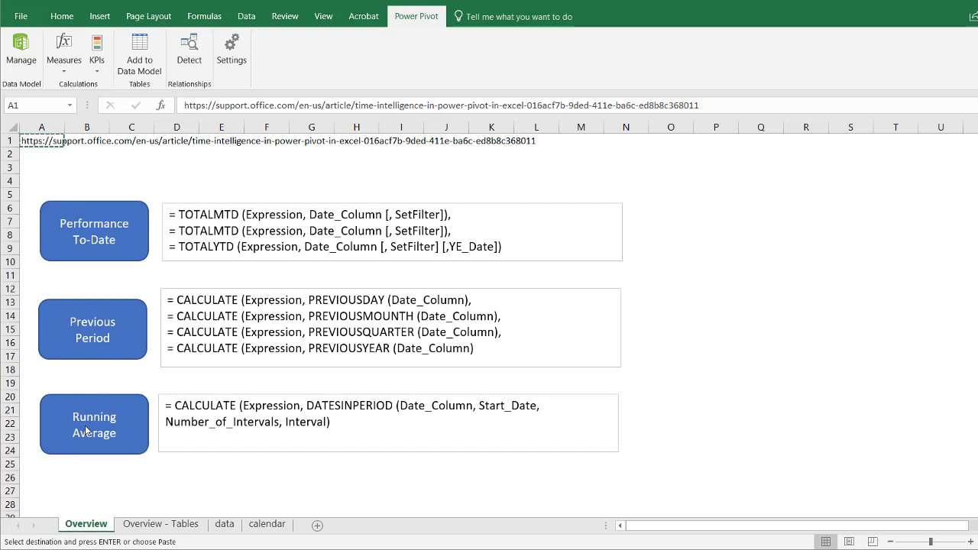
Show the Overview - Tables sheet's Date Relationship diagram linking the data and calendar tables
left_click(164, 523)
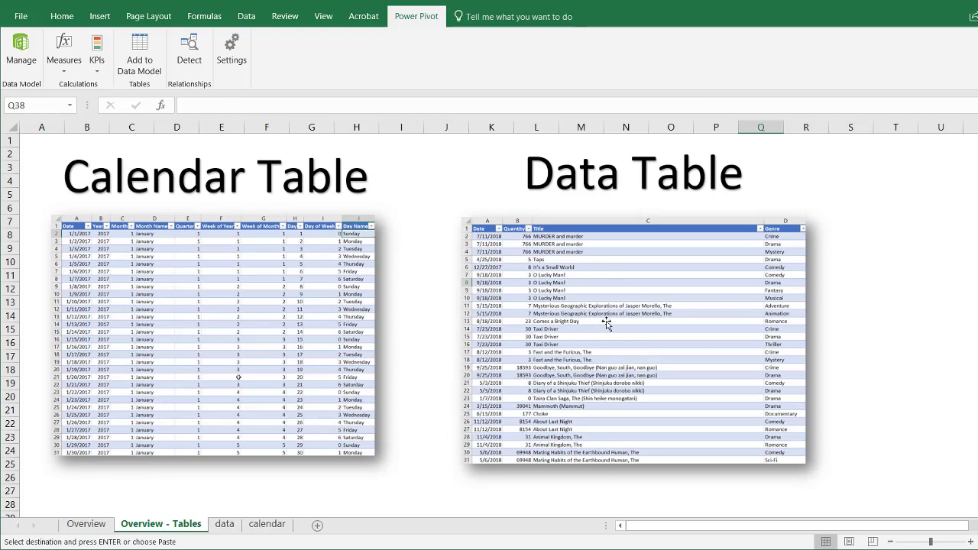
scroll(937, 360, "down", 9)
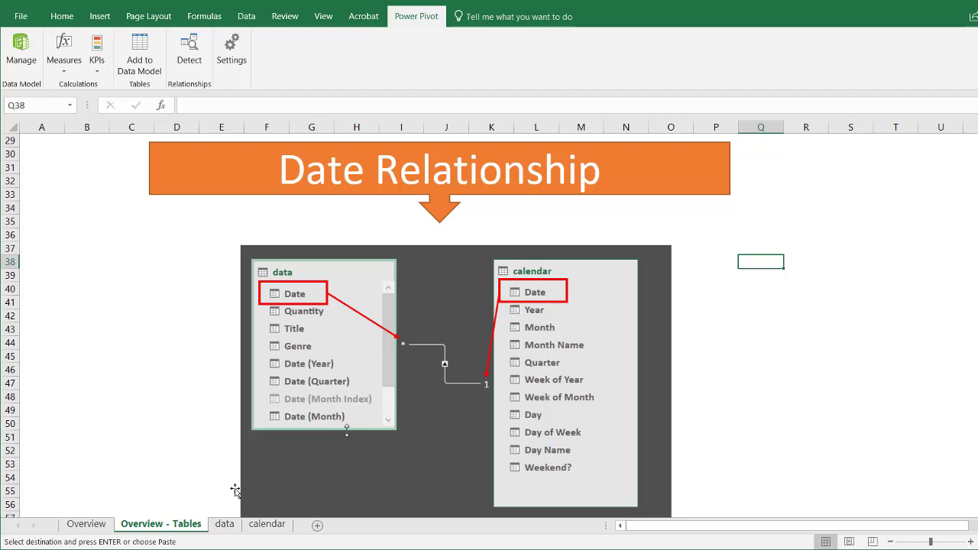
Add the data table on the data sheet to the Power Pivot Data Model
left_click(224, 524)
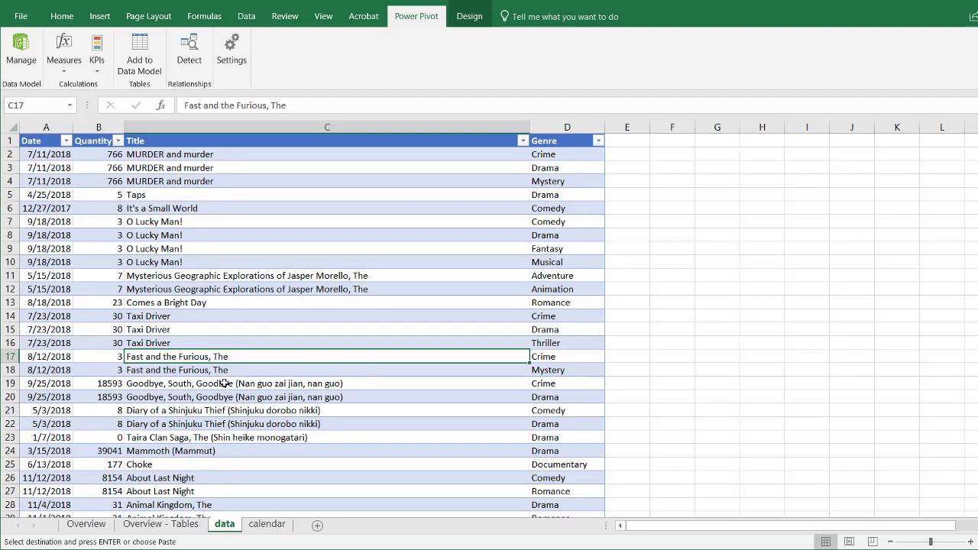
left_click(212, 309)
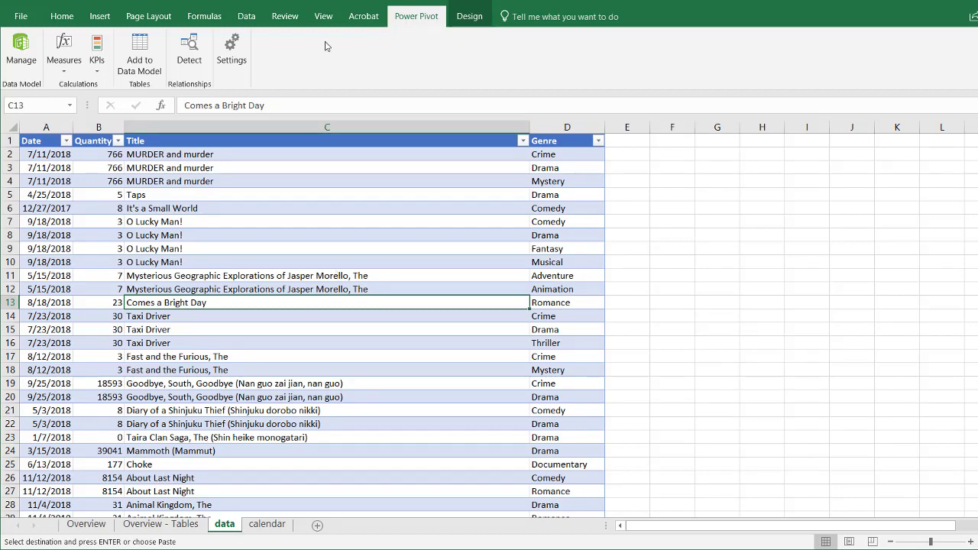
left_click(139, 55)
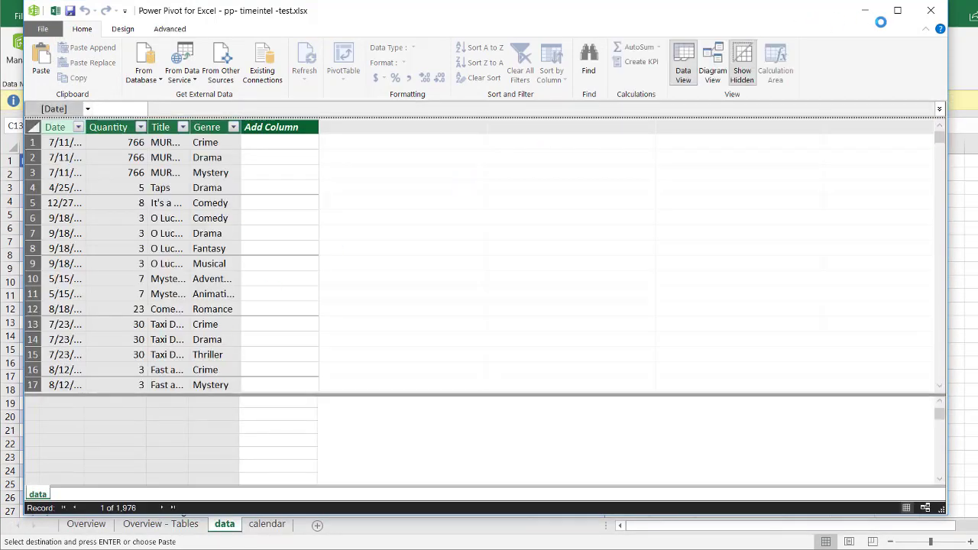
left_click(931, 13)
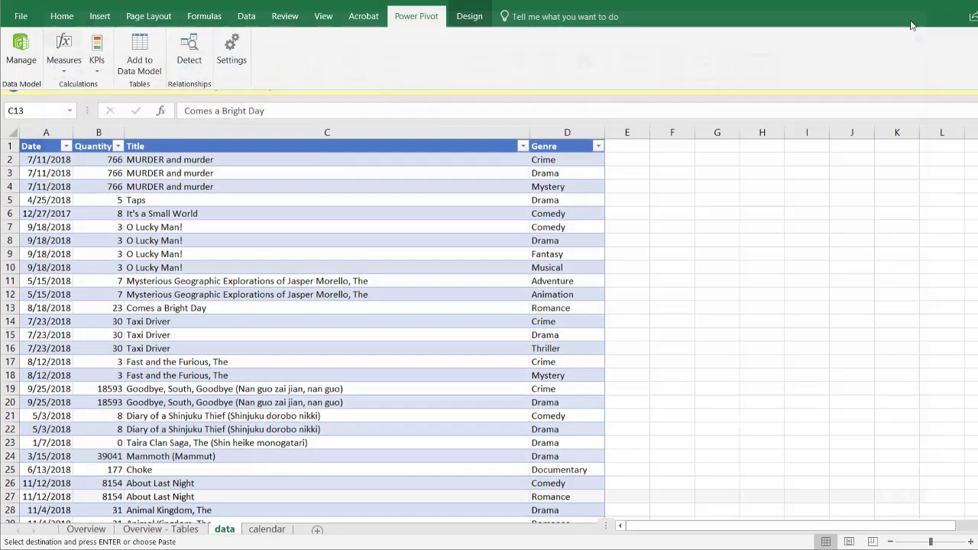
Add the calendar table to the Data Model as well
left_click(265, 526)
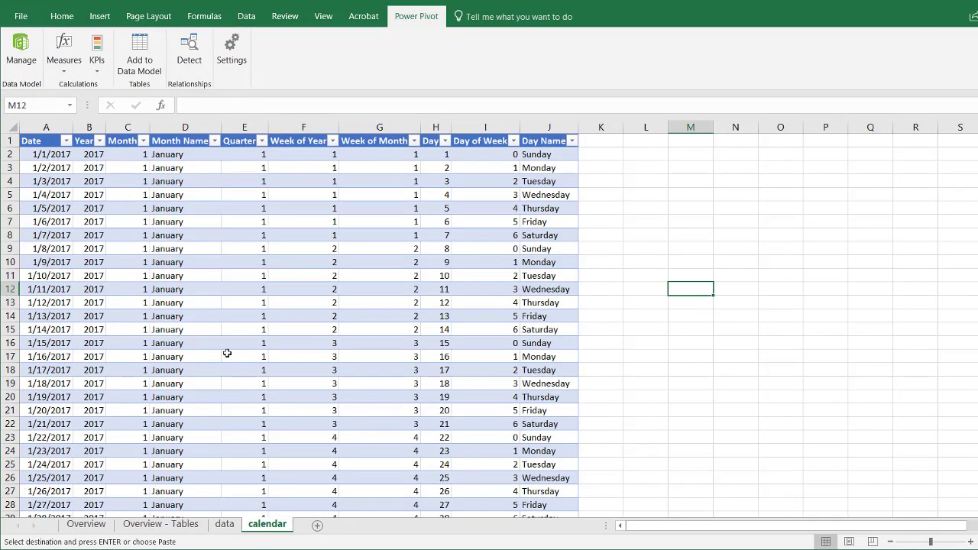
left_click(214, 316)
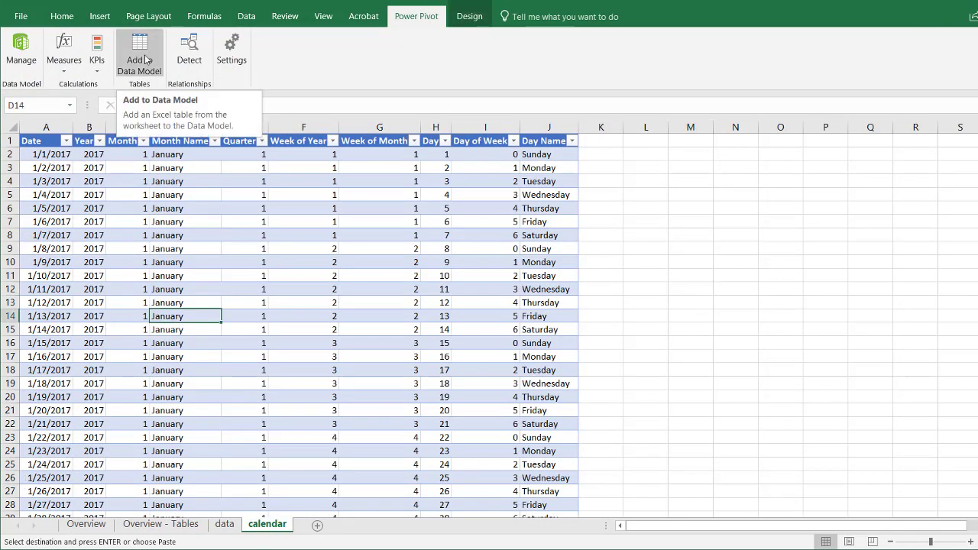
left_click(130, 75)
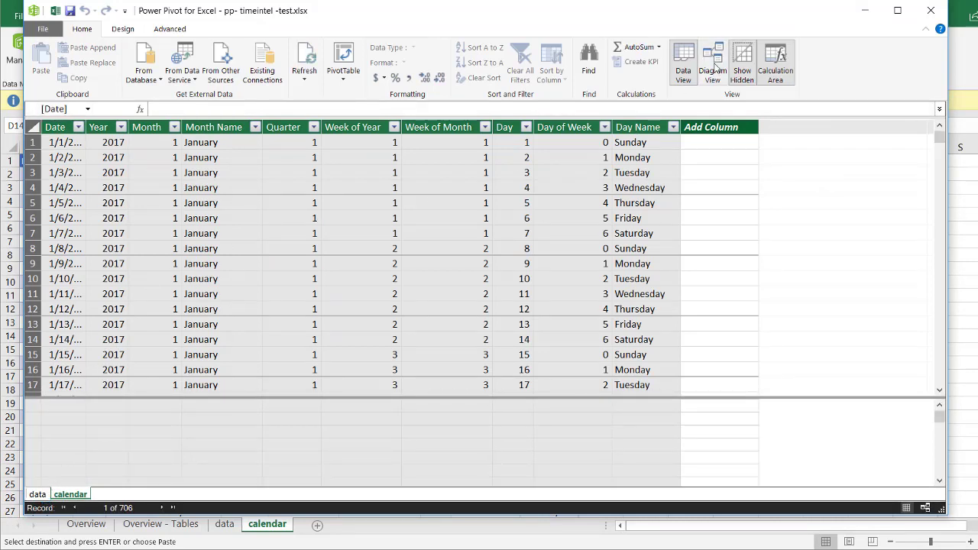
In Diagram View, relate data[Date] to calendar[Date], then start a PivotTable from the model
left_click(715, 69)
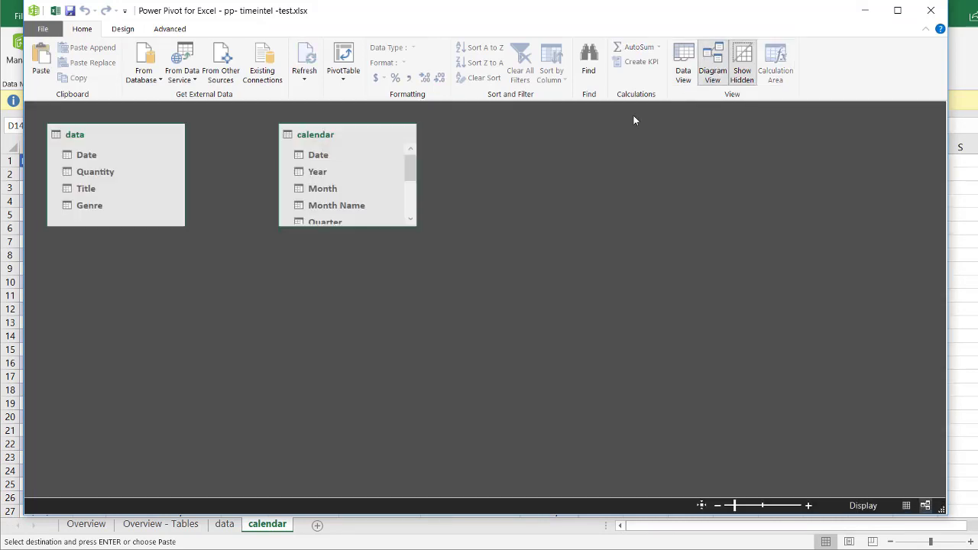
left_click_drag(86, 159, 311, 159)
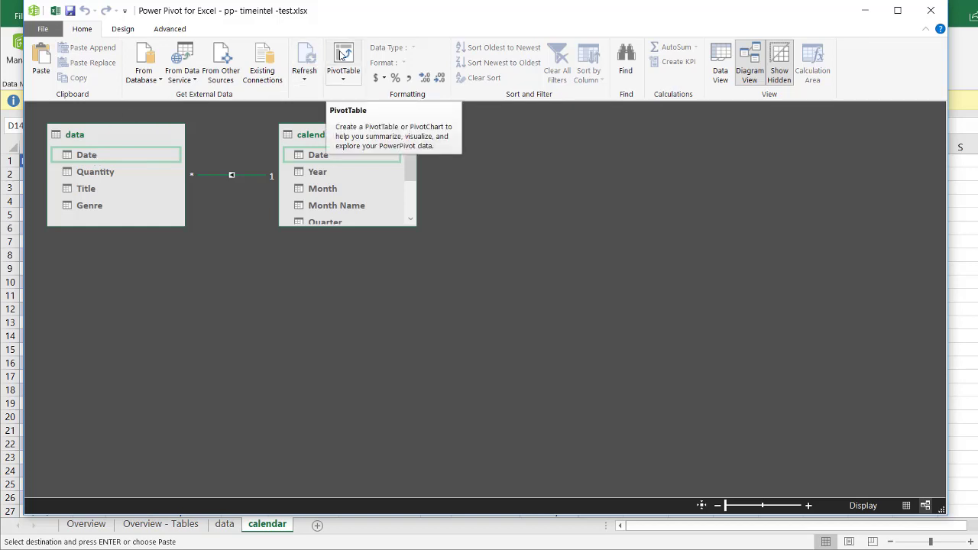
left_click(342, 54)
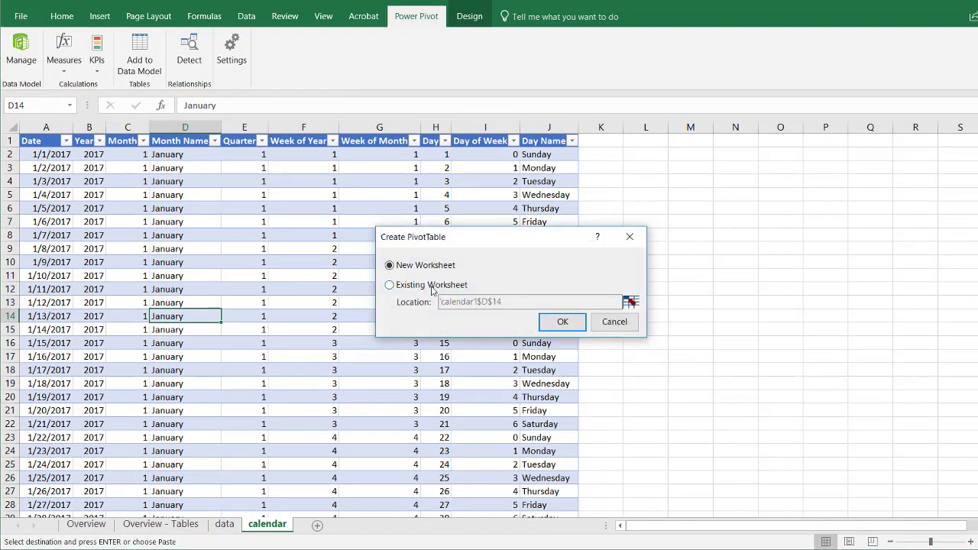
On a new worksheet, build a PivotTable with Sum of Quantity by calendar Date
left_click(562, 322)
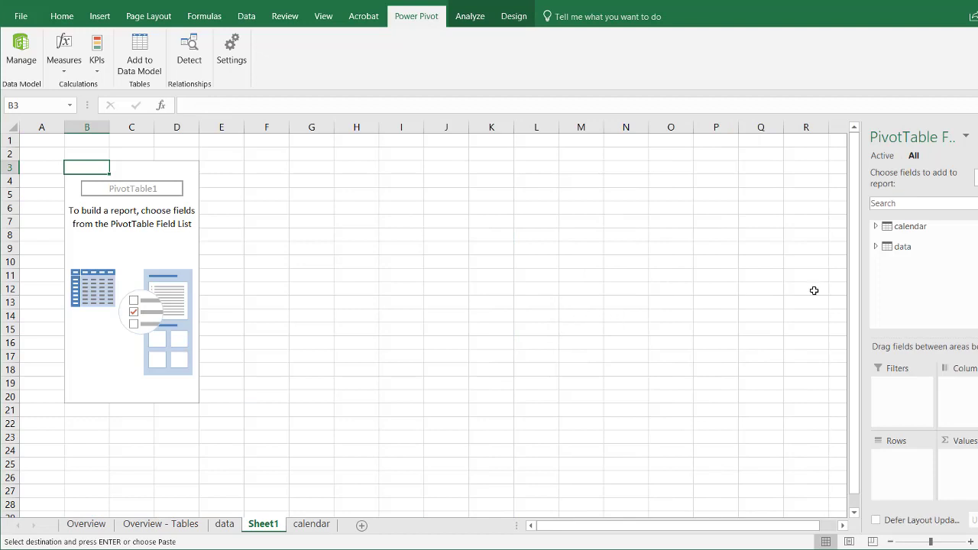
left_click(876, 246)
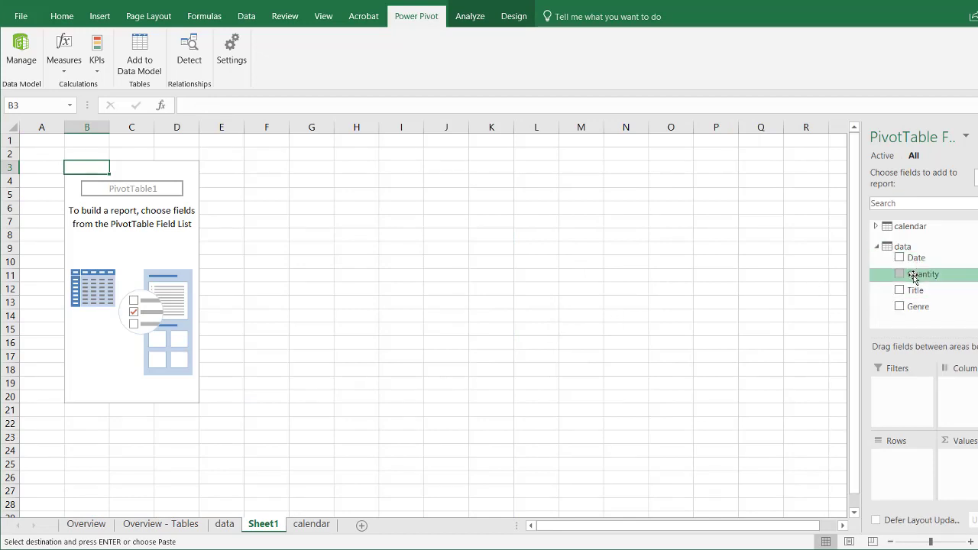
left_click_drag(916, 277, 968, 480)
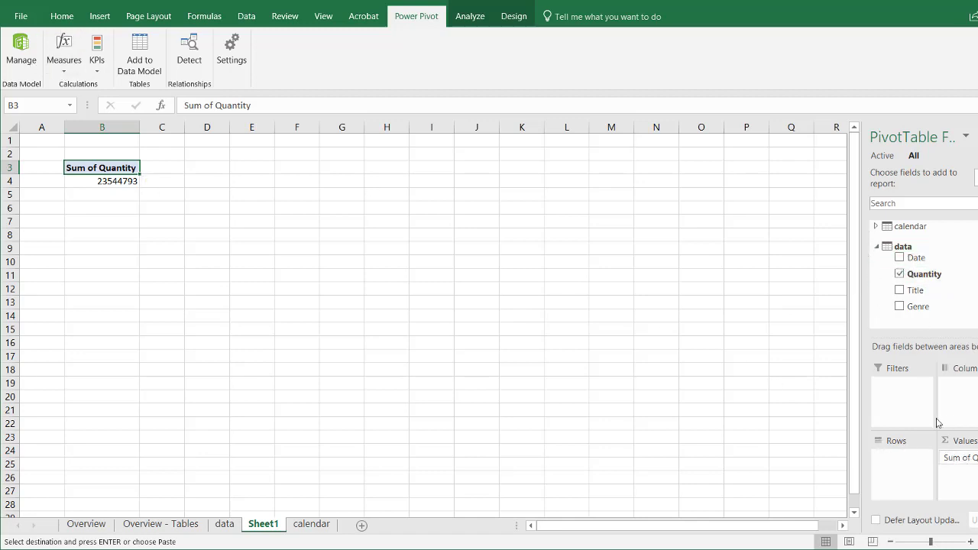
left_click(876, 227)
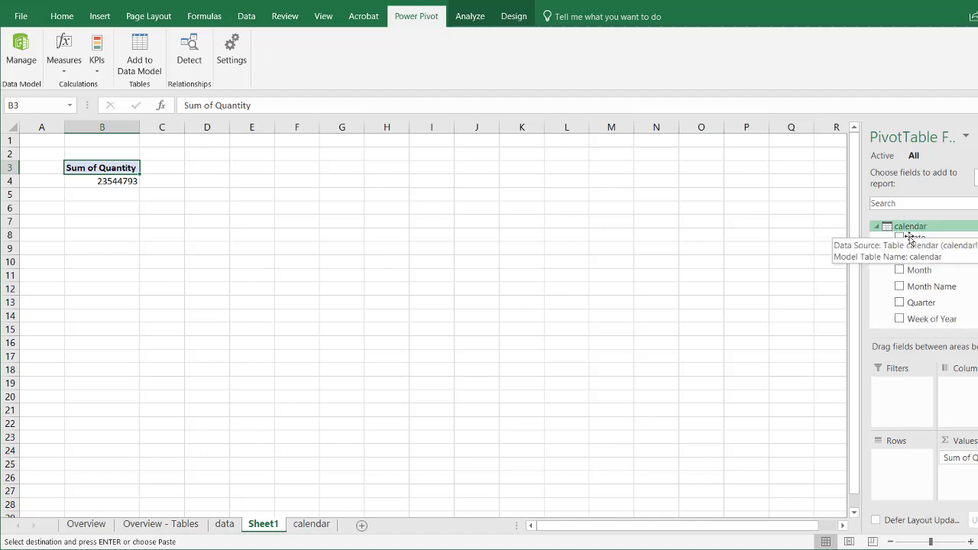
left_click_drag(911, 243, 901, 471)
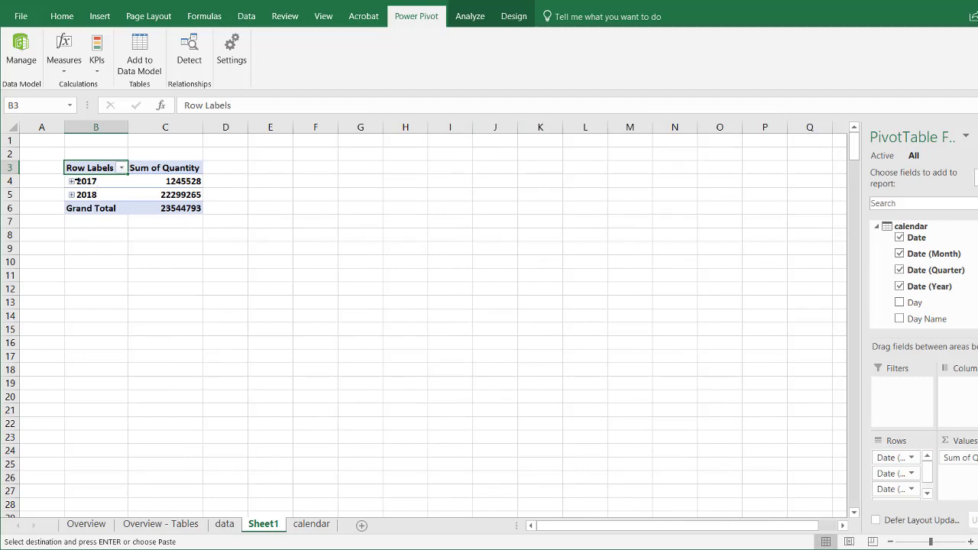
Ungroup the 2017 year grouping so each calendar date shows individually
left_click(93, 182)
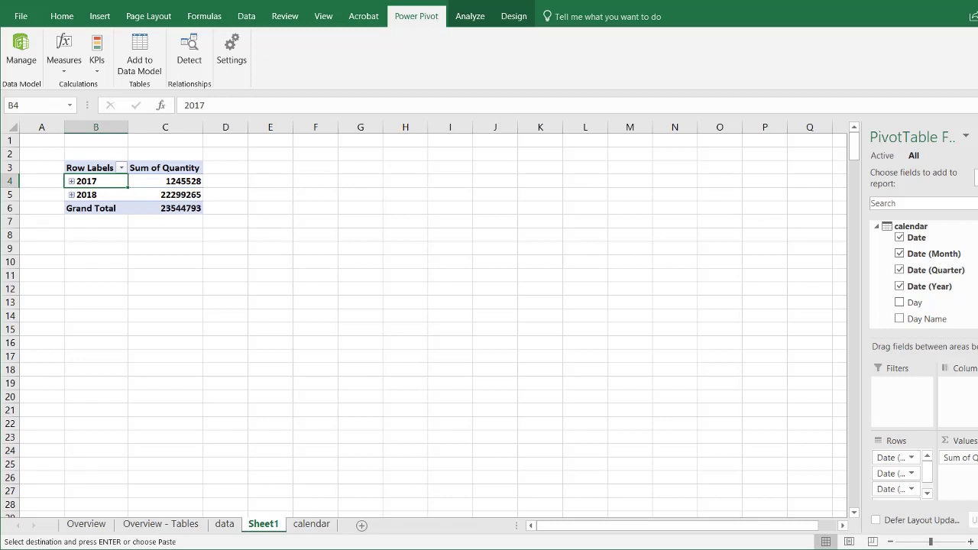
mouse_move(110, 182)
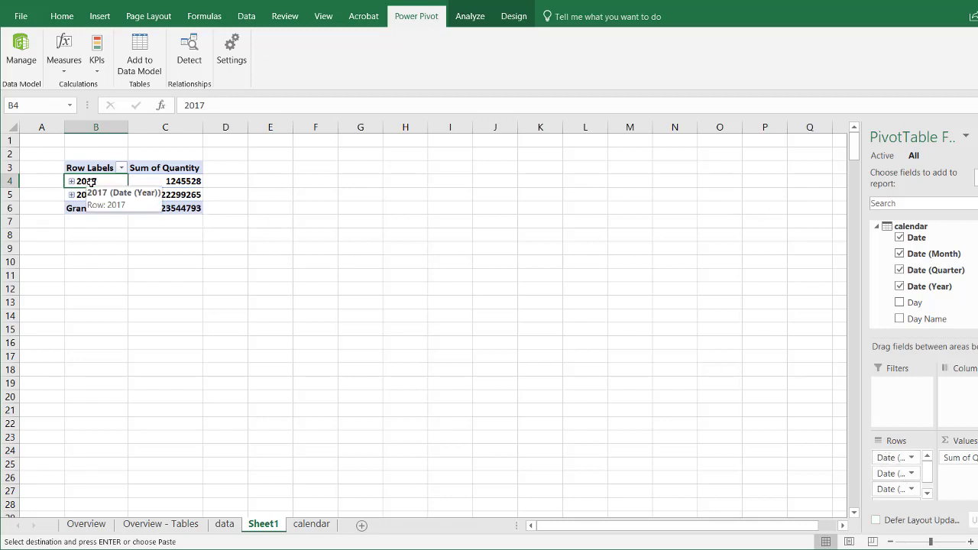
right_click(91, 181)
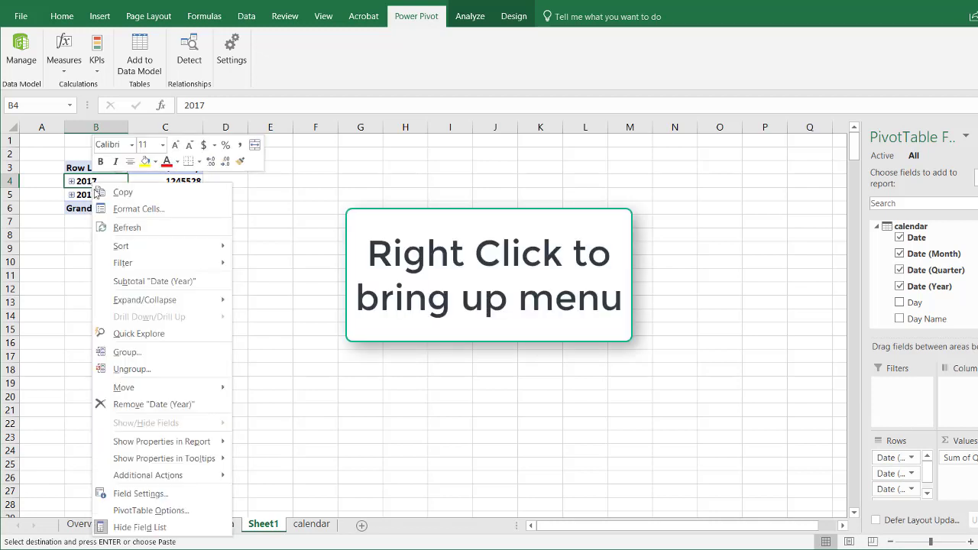
left_click(134, 369)
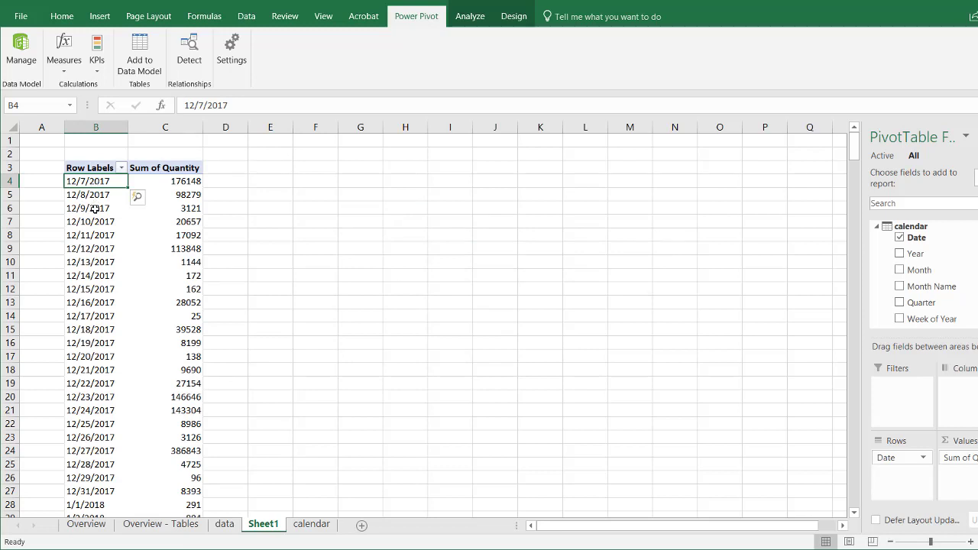
Fix the Overview sheet's second TOTALMTD line to TOTALQTD, then return to Sheet1's PivotTable
left_click(95, 208)
left_click(92, 221)
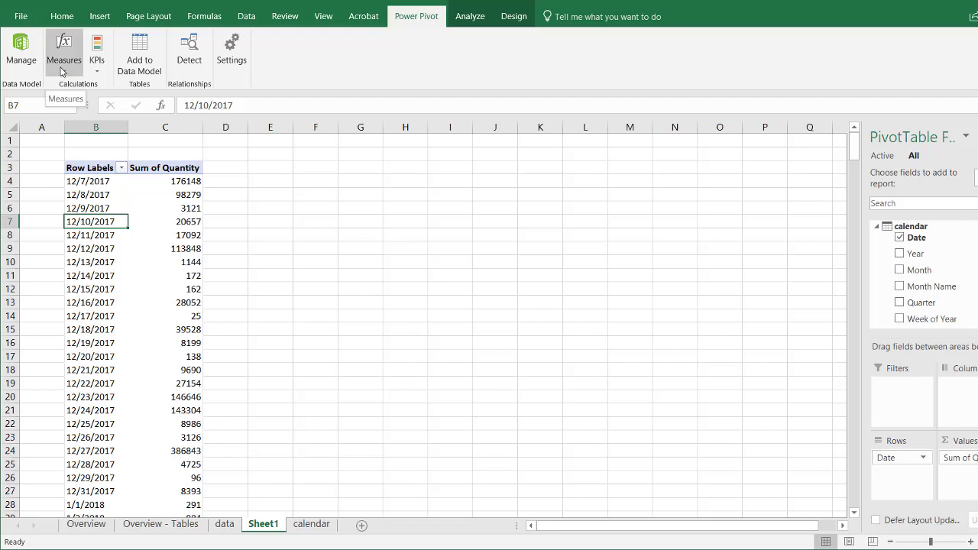
key("ctrl+Page_Up")
key("ctrl+Page_Up")
key("ctrl+Page_Up")
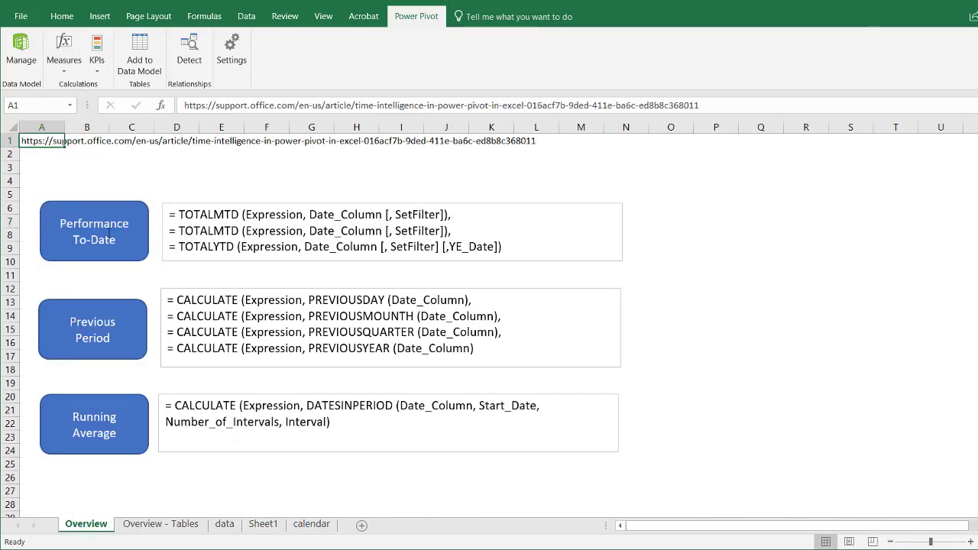
left_click(223, 229)
key("BackSpace")
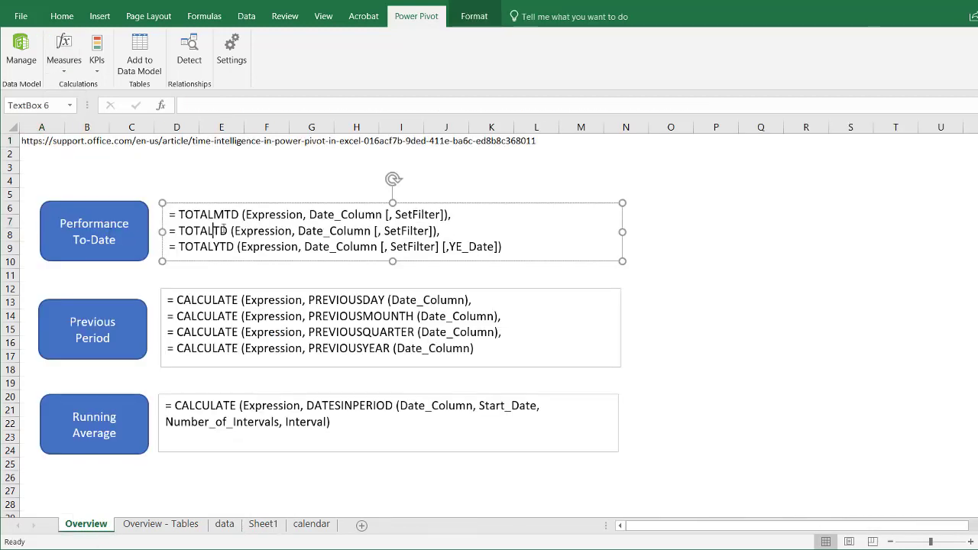
type("Q")
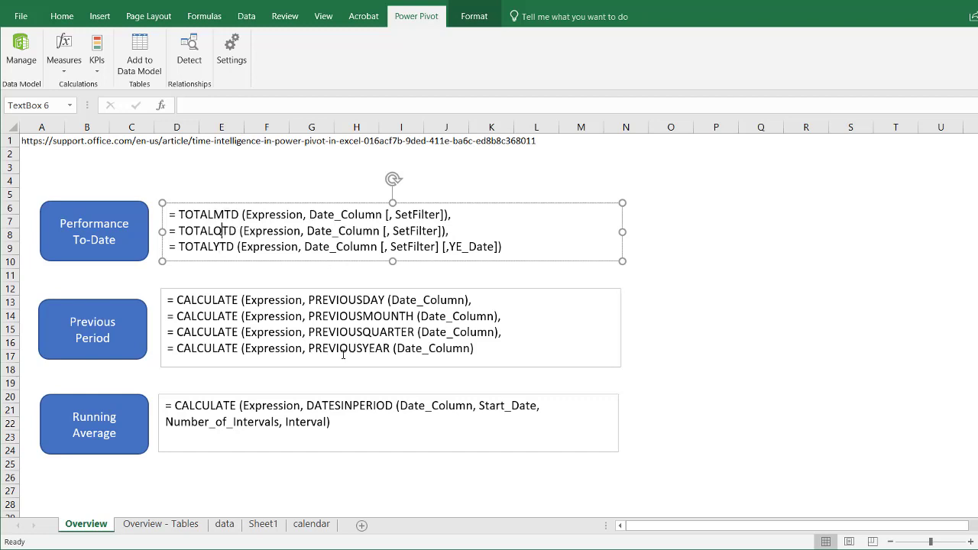
left_click(263, 524)
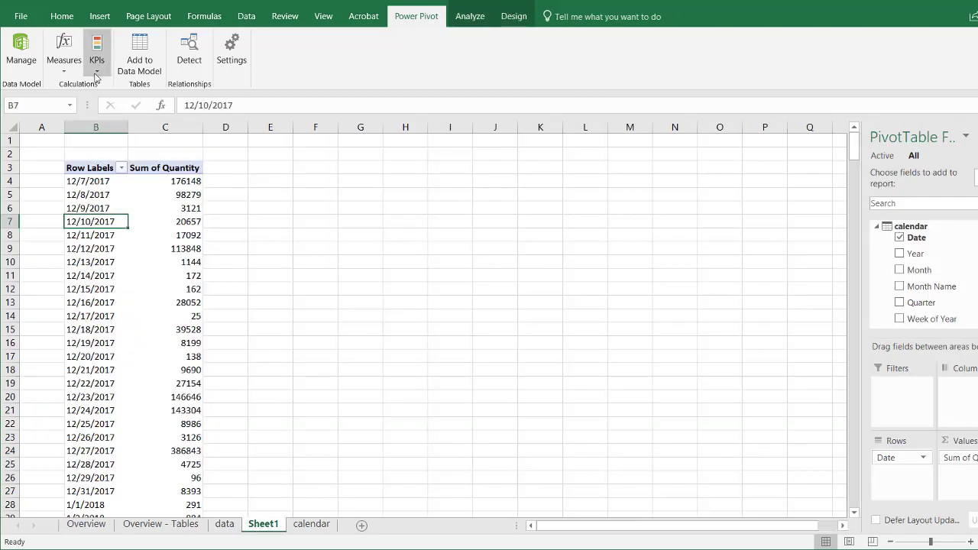
left_click(69, 72)
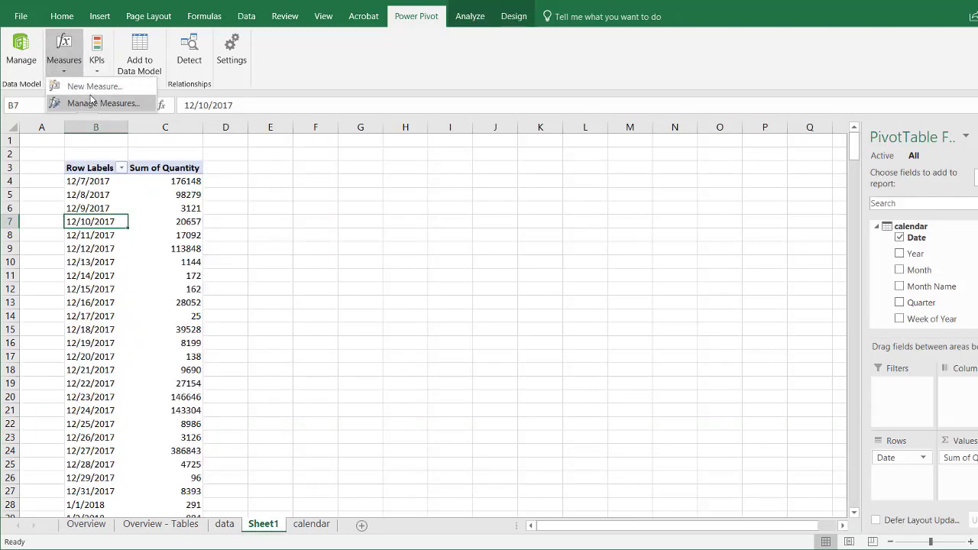
Create an MTD measure in the calendar table: =TOTALMTD([Sum of Quantity],'calendar'[Date])
left_click(97, 88)
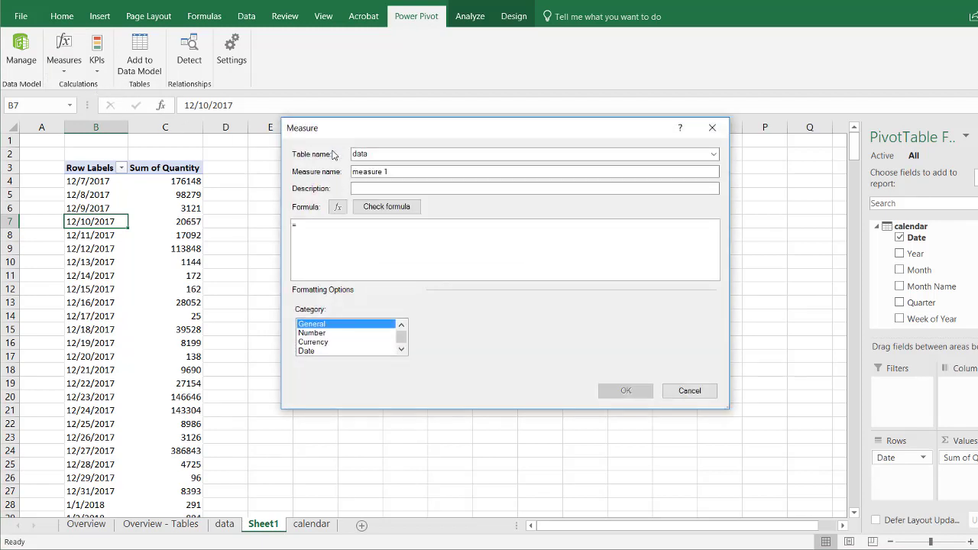
left_click(713, 156)
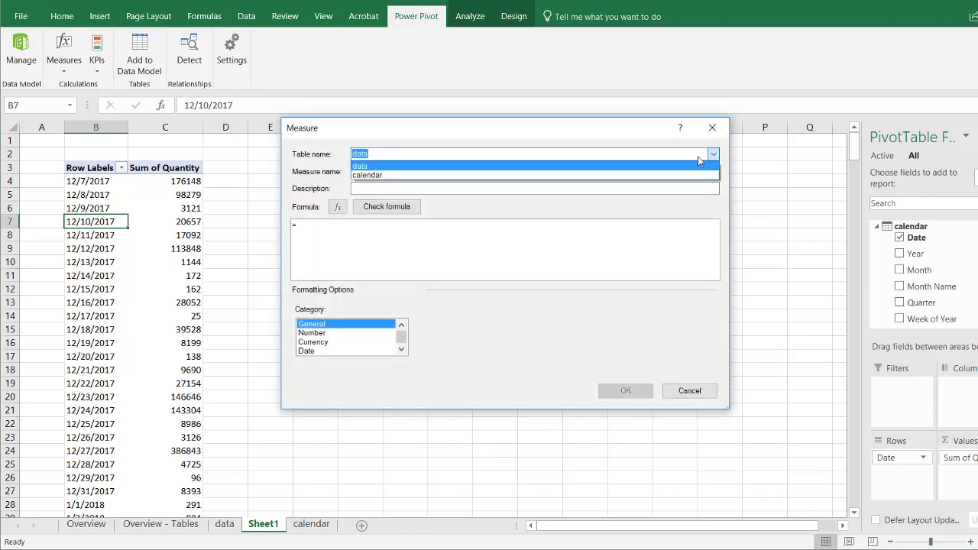
left_click(631, 176)
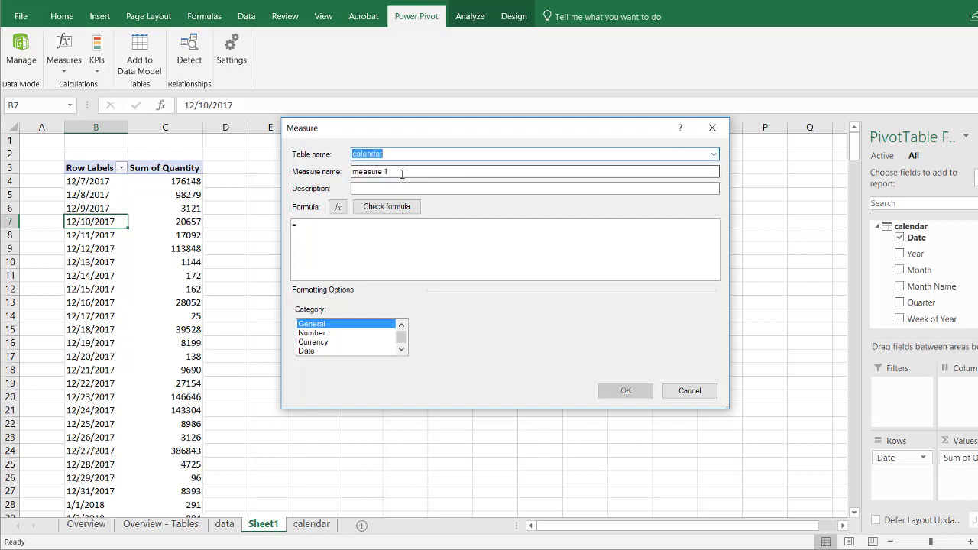
left_click_drag(388, 173, 318, 175)
type("MTD")
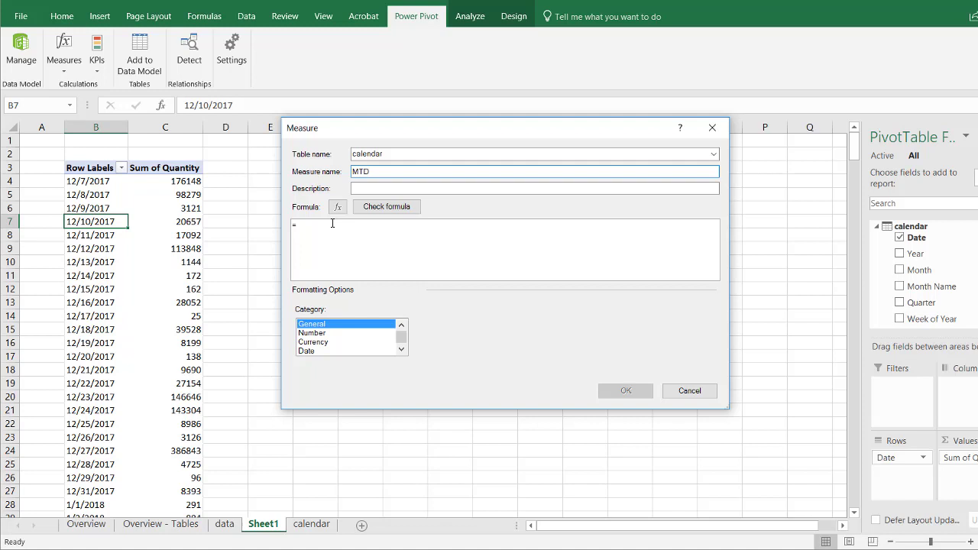
left_click(326, 224)
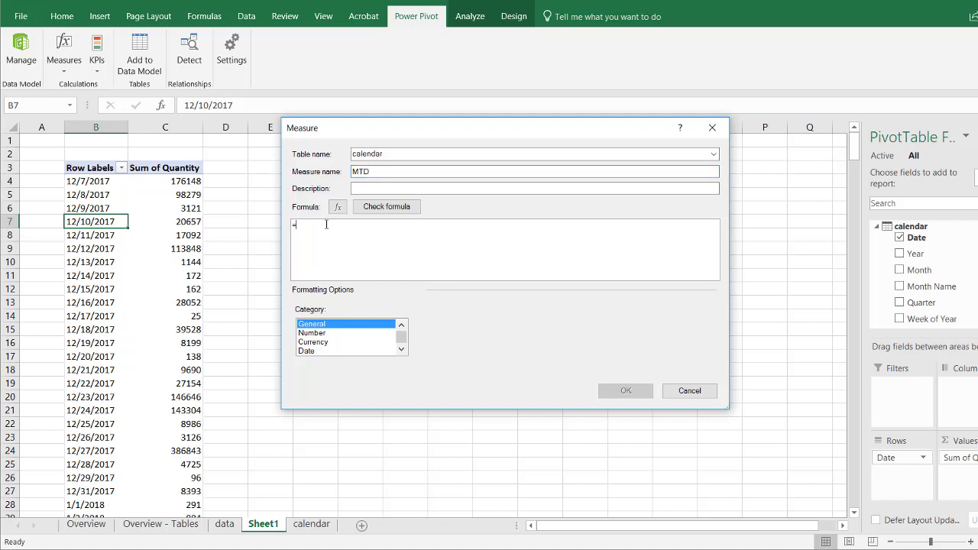
type("tot")
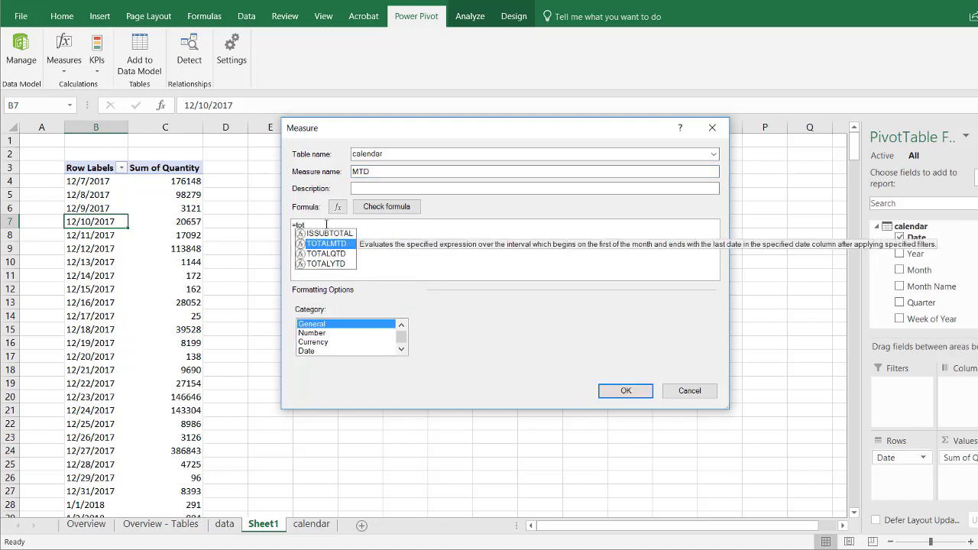
double_click(334, 243)
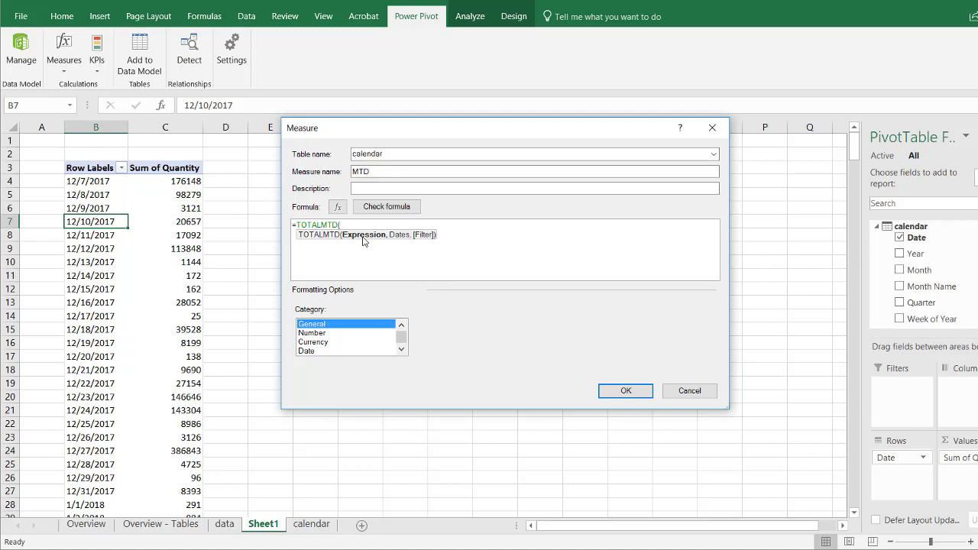
type("quan")
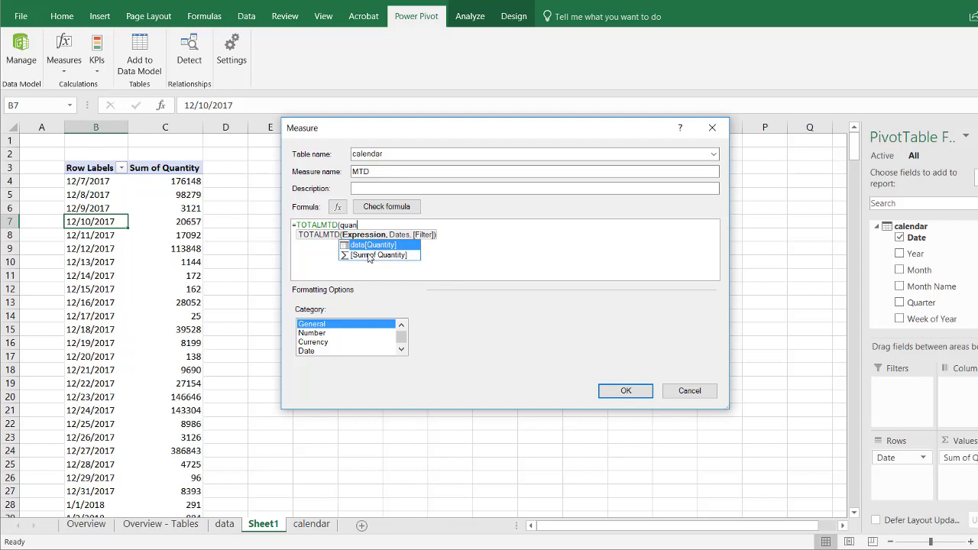
double_click(374, 256)
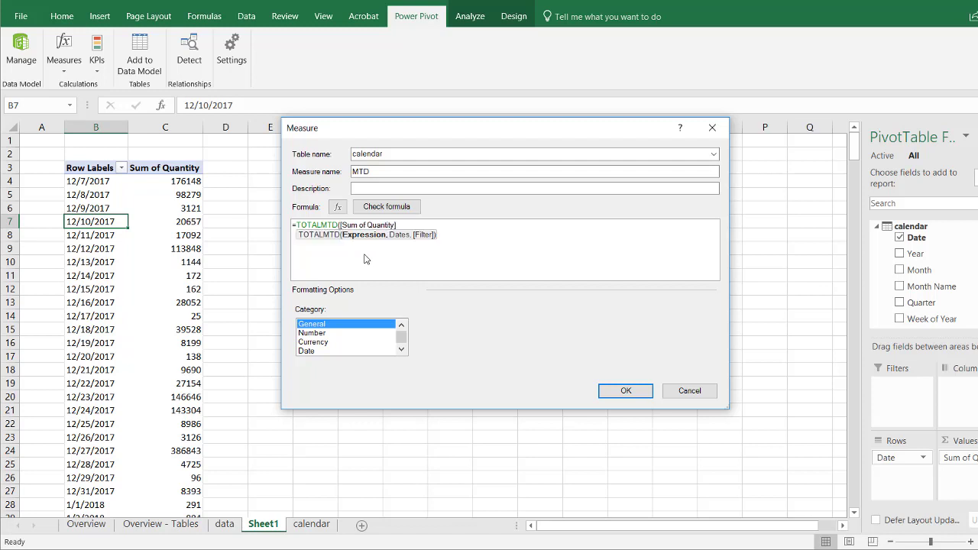
type(",")
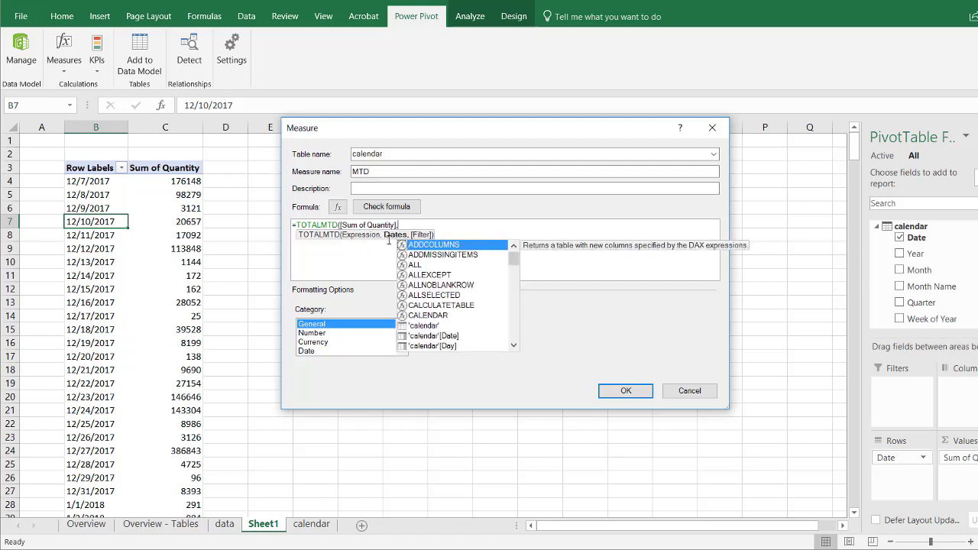
double_click(445, 336)
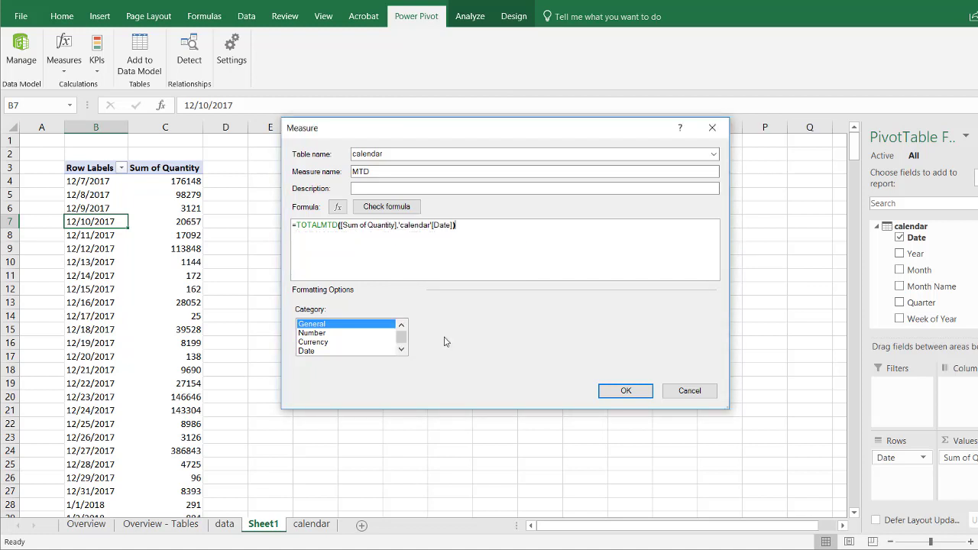
Check the formula, format MTD as Whole Number with 1000 separator, and save it
left_click(387, 206)
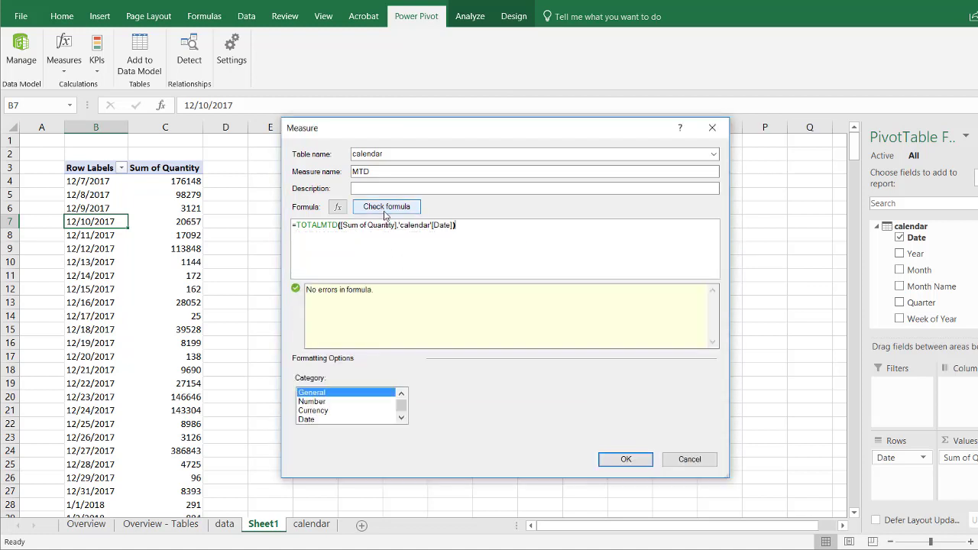
left_click(311, 402)
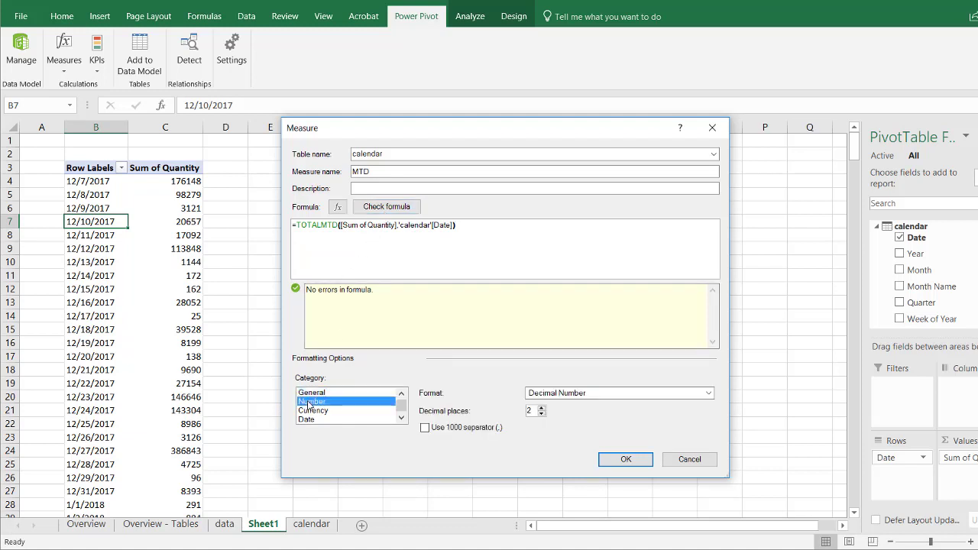
left_click(593, 397)
left_click(580, 414)
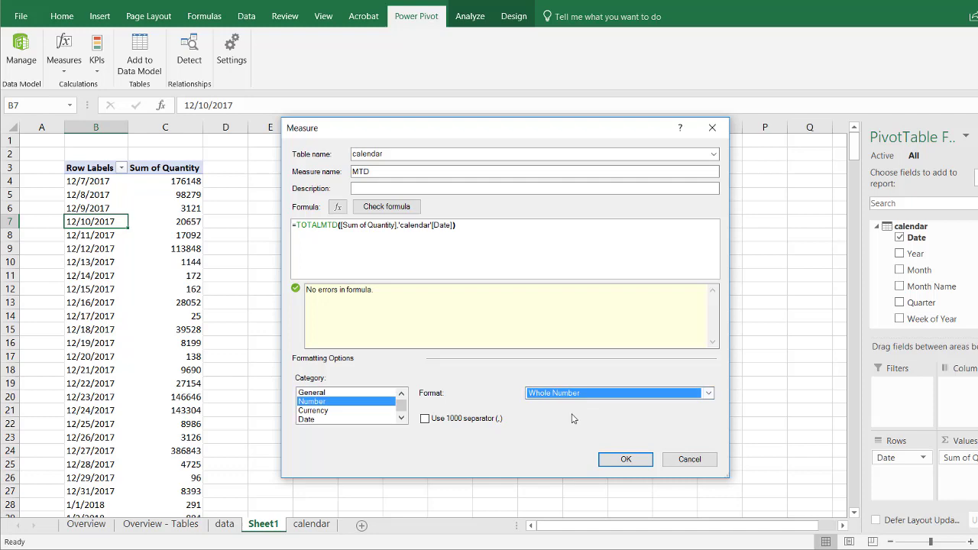
left_click(425, 420)
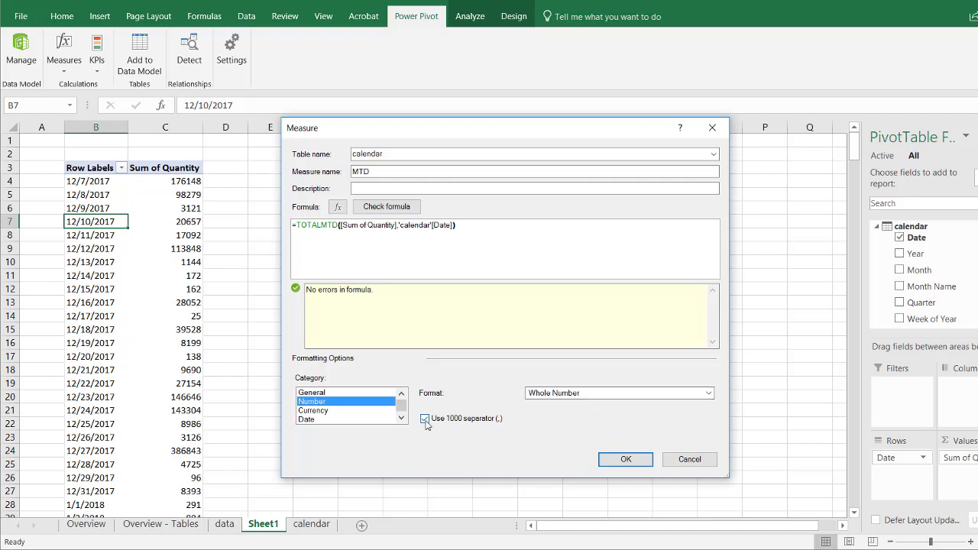
left_click(627, 459)
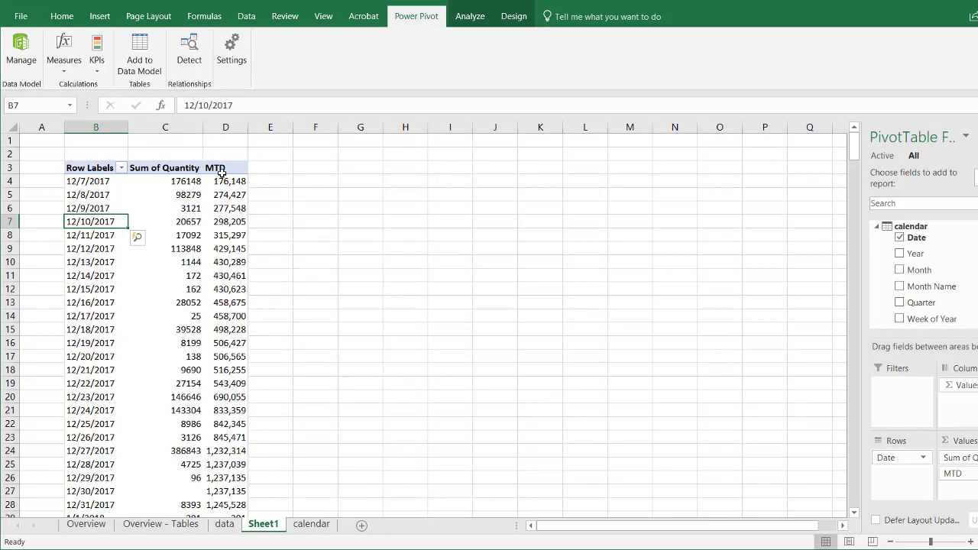
Confirm December's daily quantities in C4:C28 sum to the 12/31 MTD value of 1,245,528
left_click(227, 181)
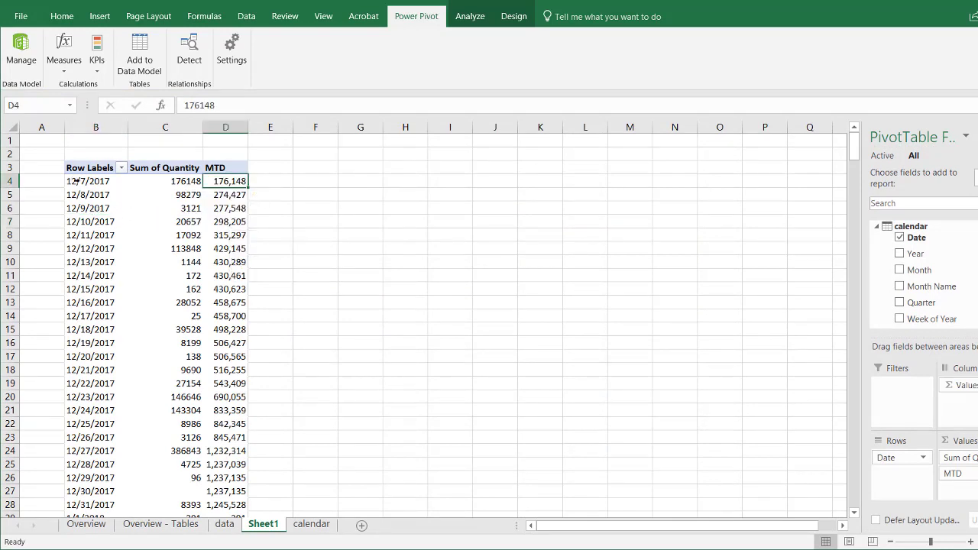
left_click_drag(166, 185, 174, 504)
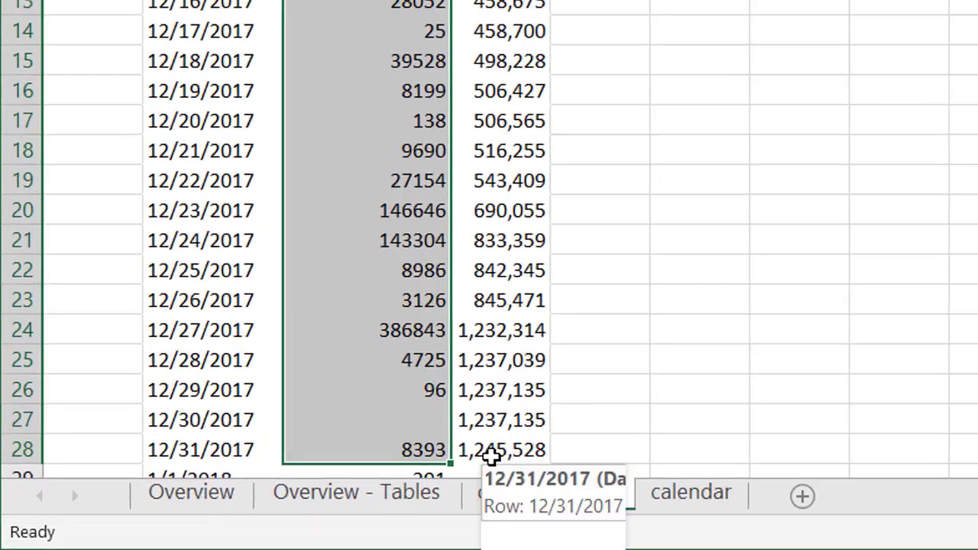
mouse_move(273, 501)
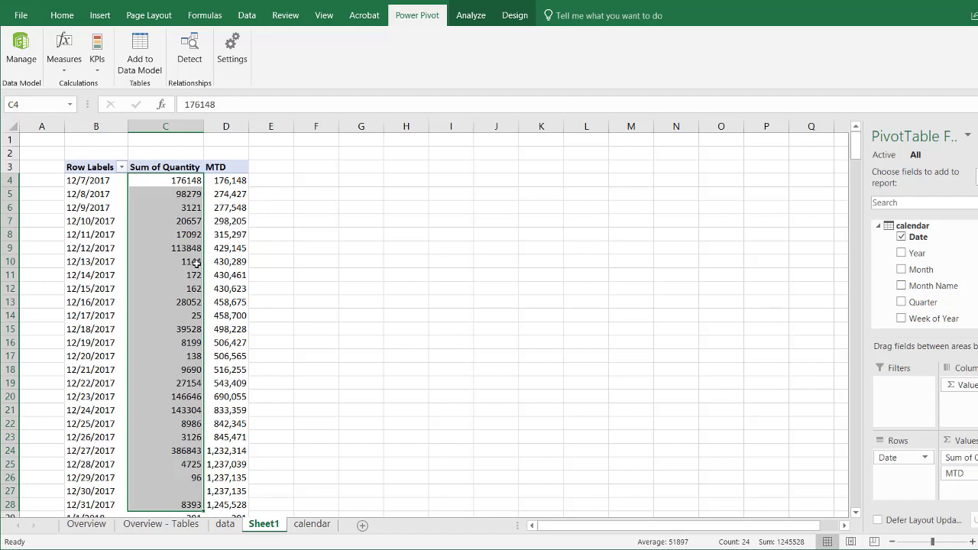
left_click(68, 67)
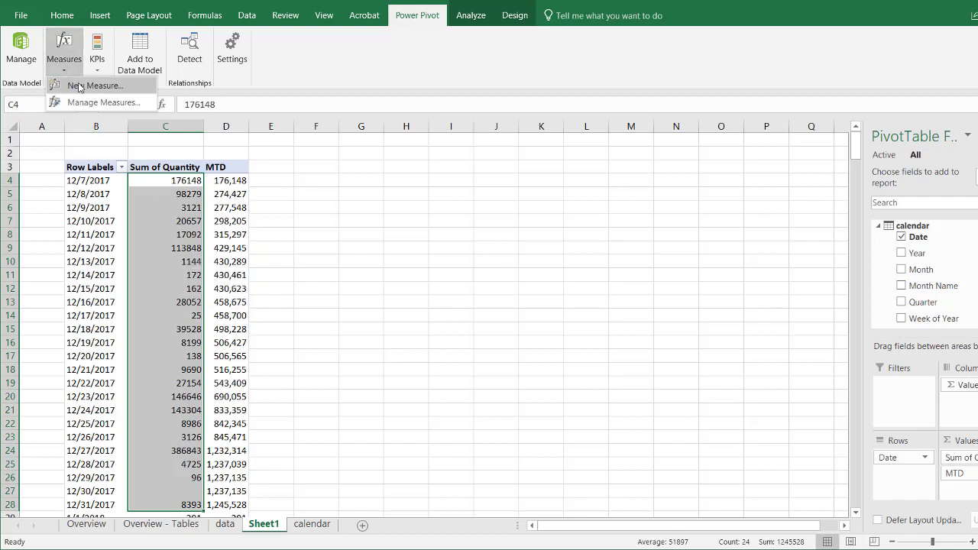
Copy the MTD measure's TOTALMTD([Sum of Quantity],'calendar'[Date]) formula via Manage Measures
left_click(79, 86)
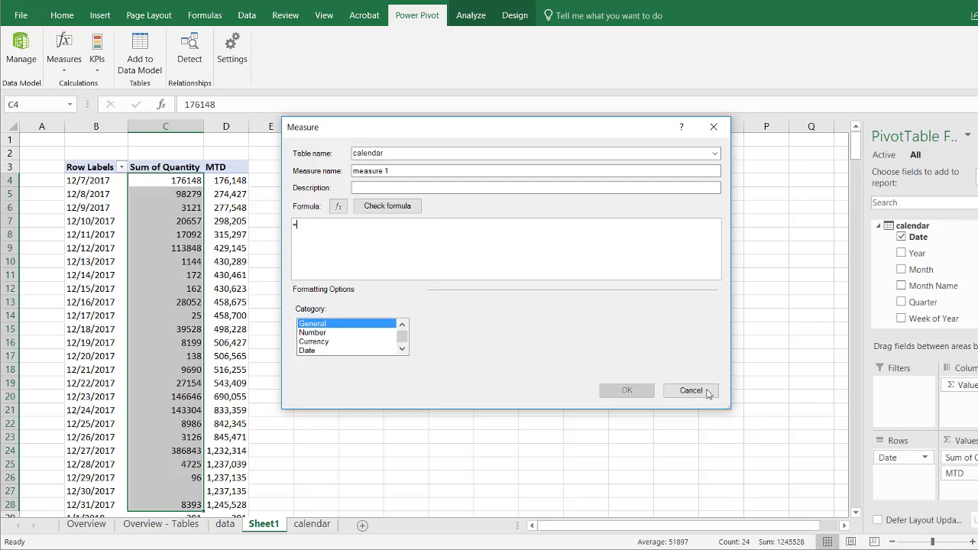
left_click(690, 391)
left_click(64, 70)
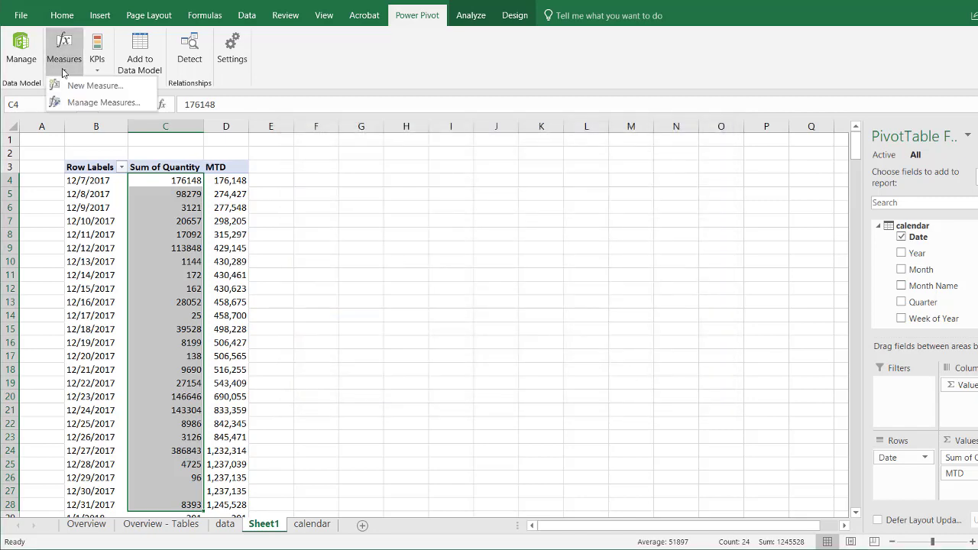
left_click(84, 104)
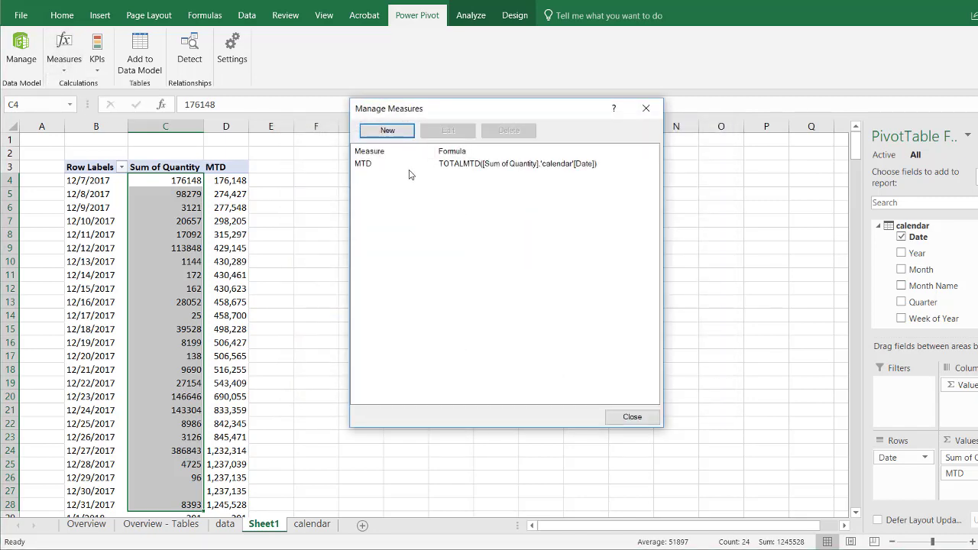
left_click(382, 165)
left_click(448, 130)
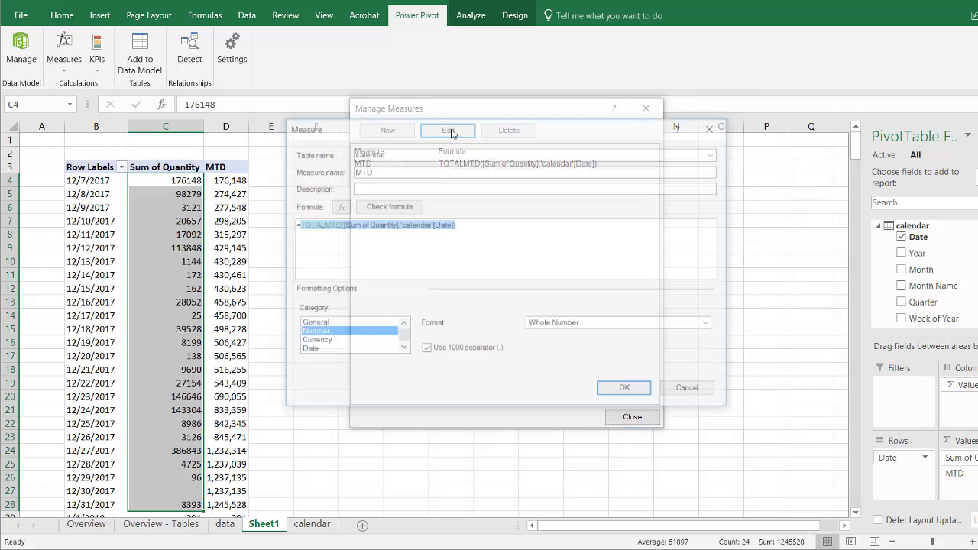
left_click(472, 225)
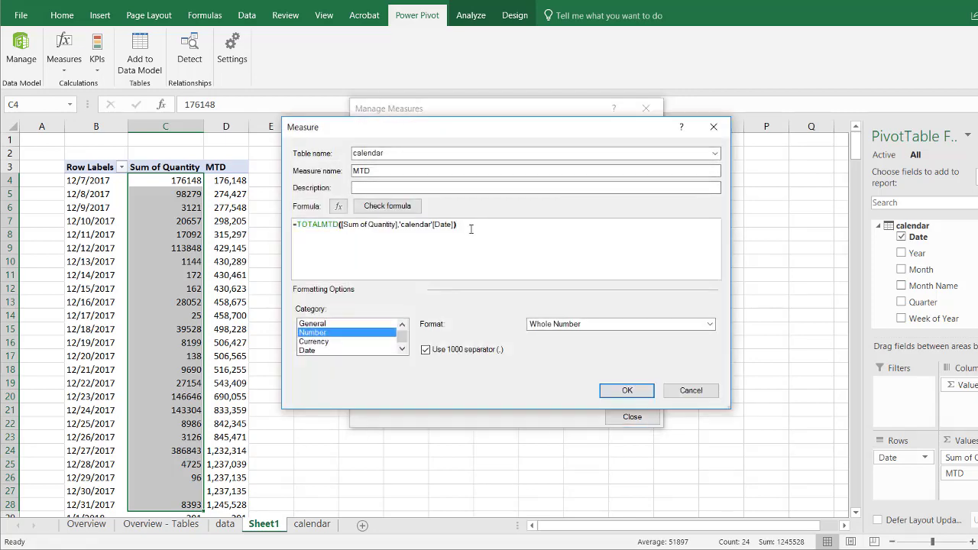
left_click_drag(471, 225, 223, 240)
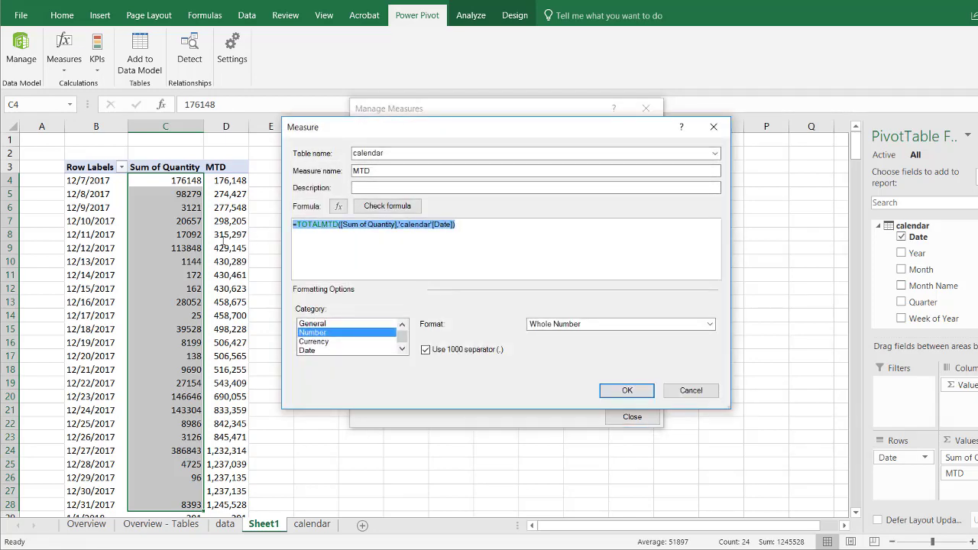
key("ctrl+c")
left_click(690, 391)
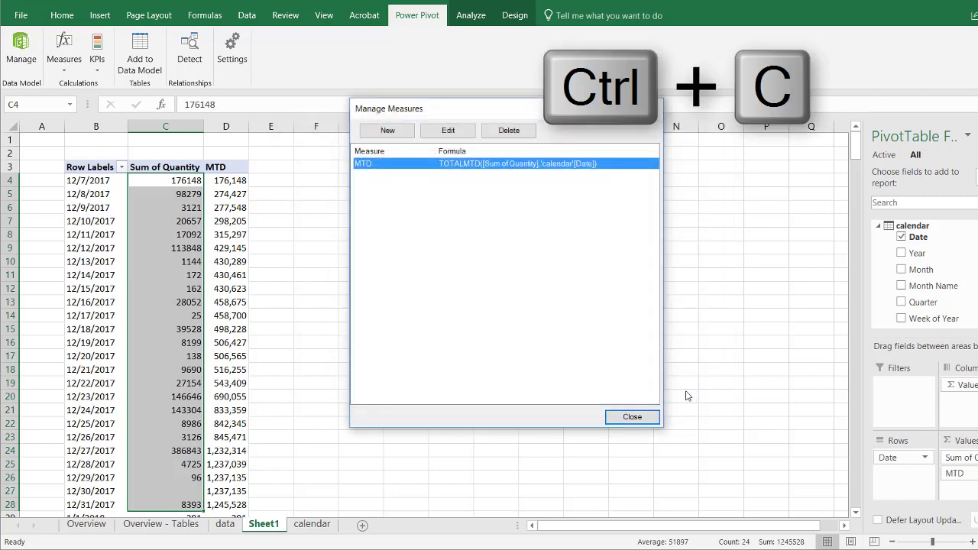
Create a QTD measure from the pasted formula, changed to =TOTALQTD([Sum of Quantity],'calendar'[Date]), and check it
left_click(386, 131)
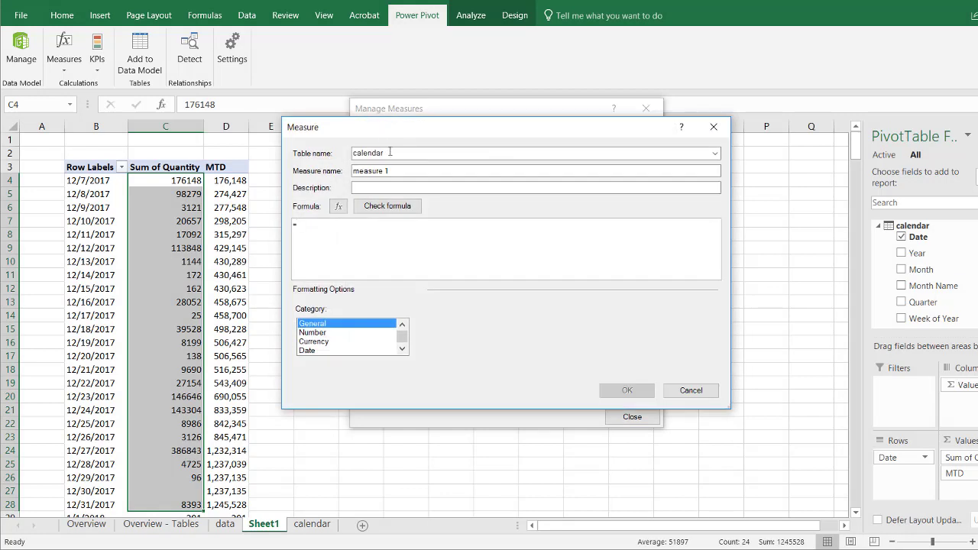
type("QTD")
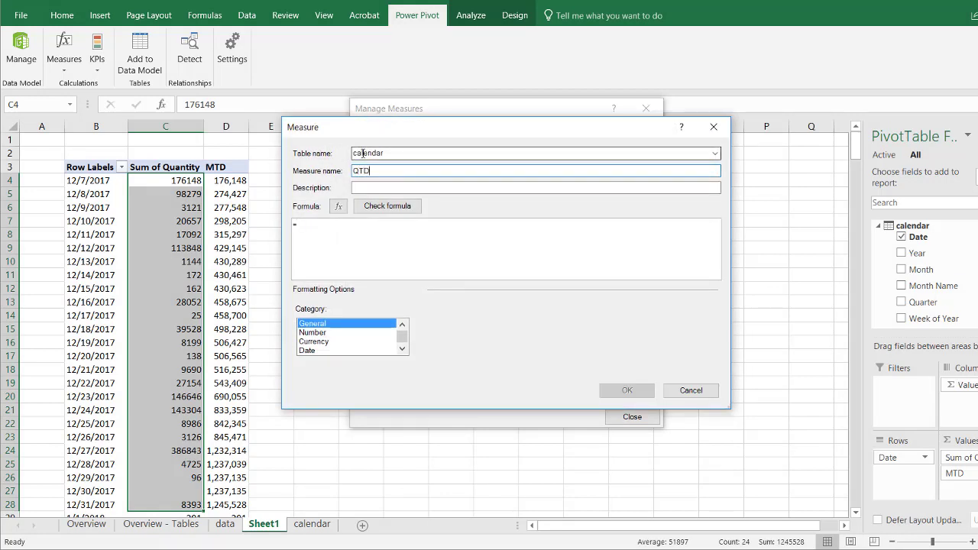
left_click(318, 224)
key("ctrl+v")
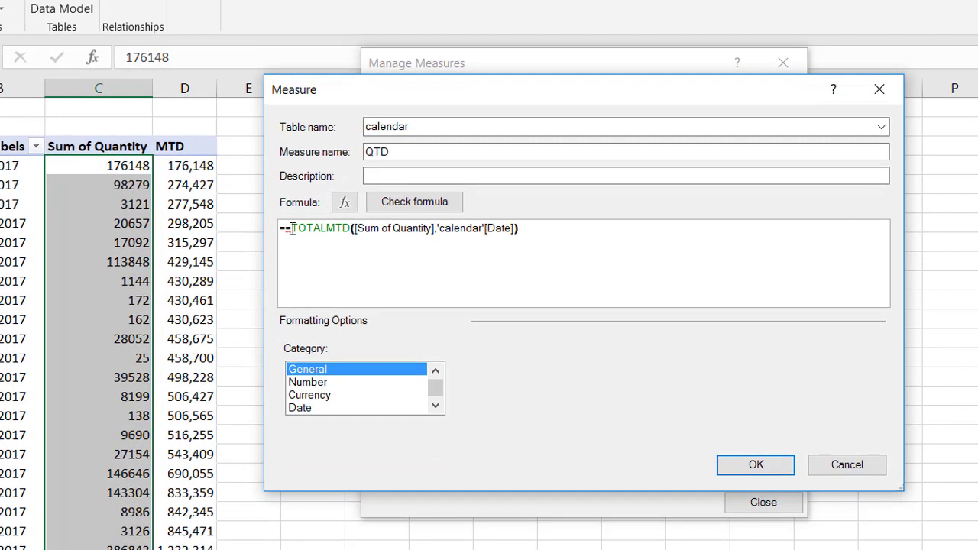
left_click(300, 224)
key("BackSpace")
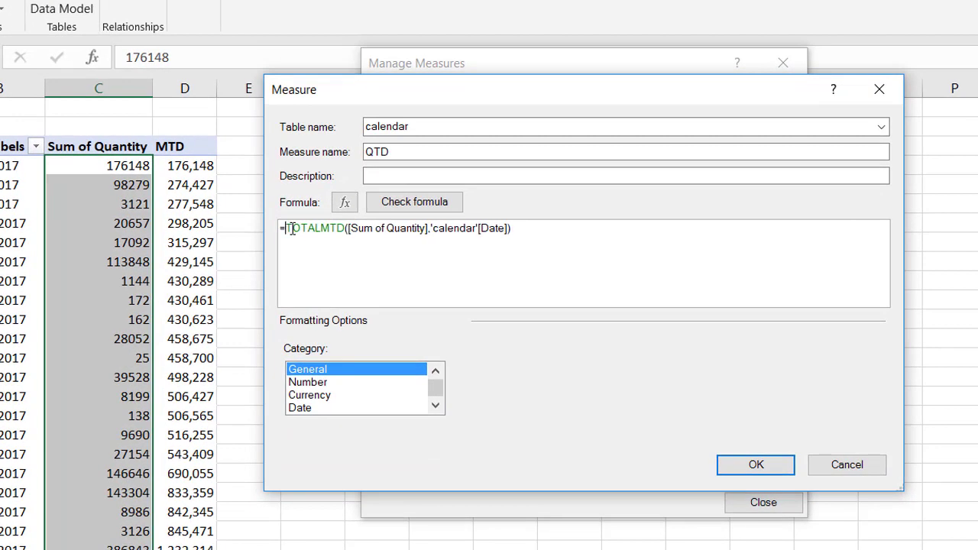
left_click_drag(288, 229, 613, 227)
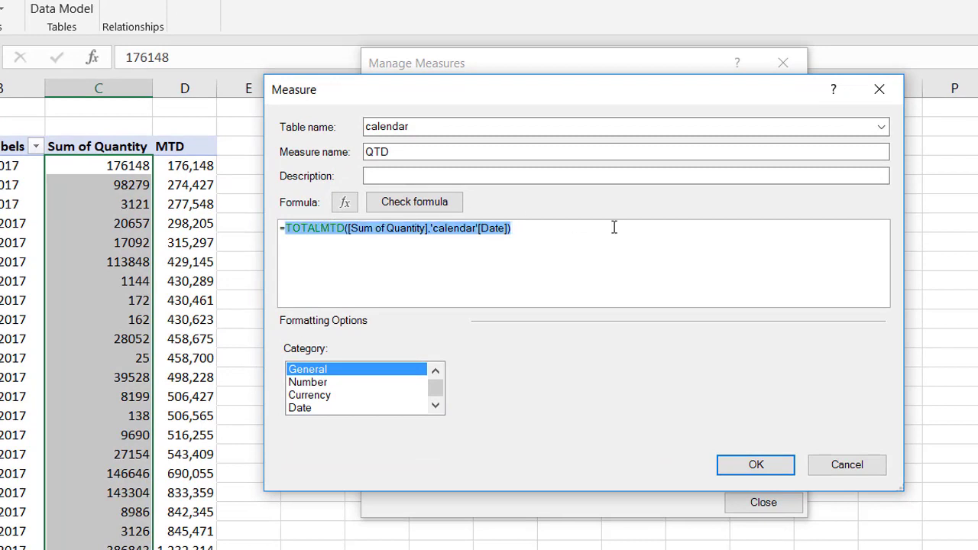
left_click(328, 232)
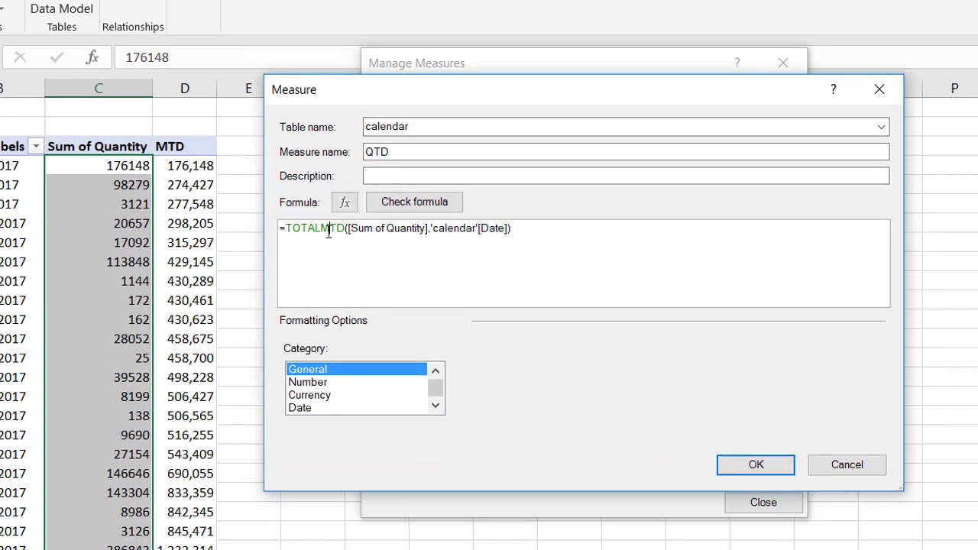
key("BackSpace")
type("Q")
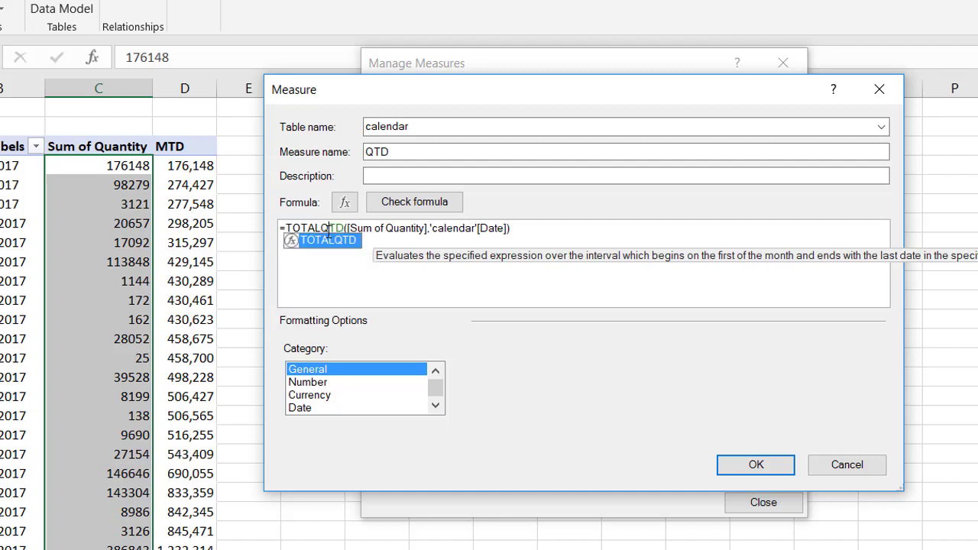
key("Tab")
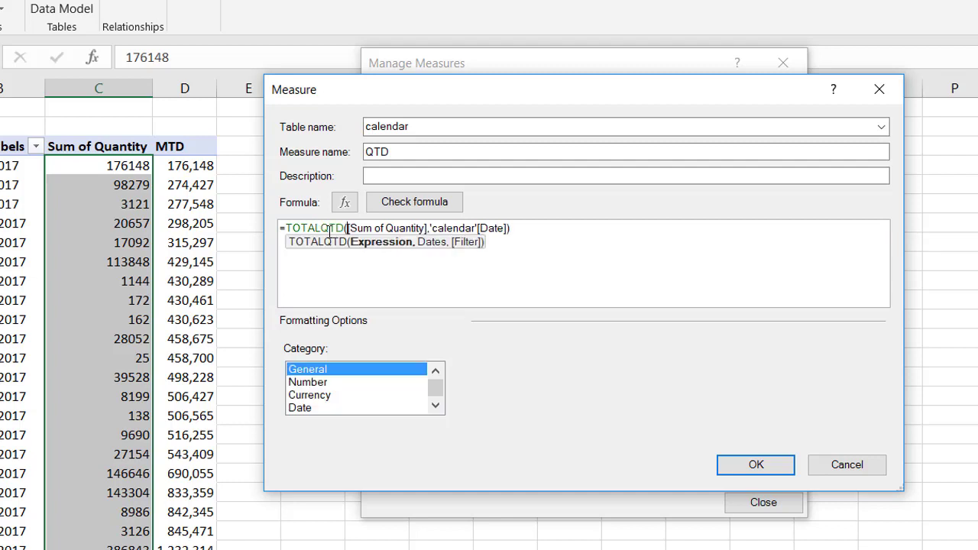
left_click(422, 203)
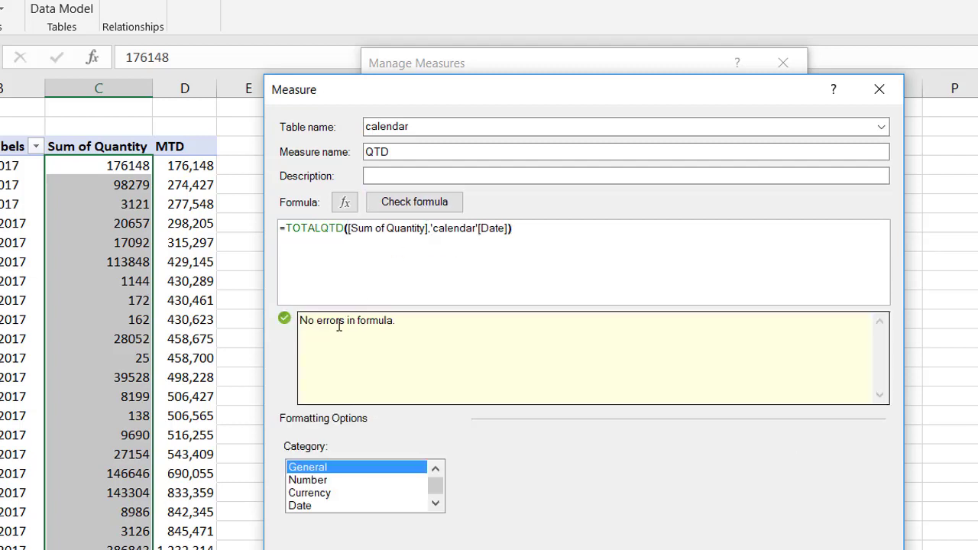
Format QTD as Whole Number with 1000 separator, save it, and close Manage Measures
left_click(298, 479)
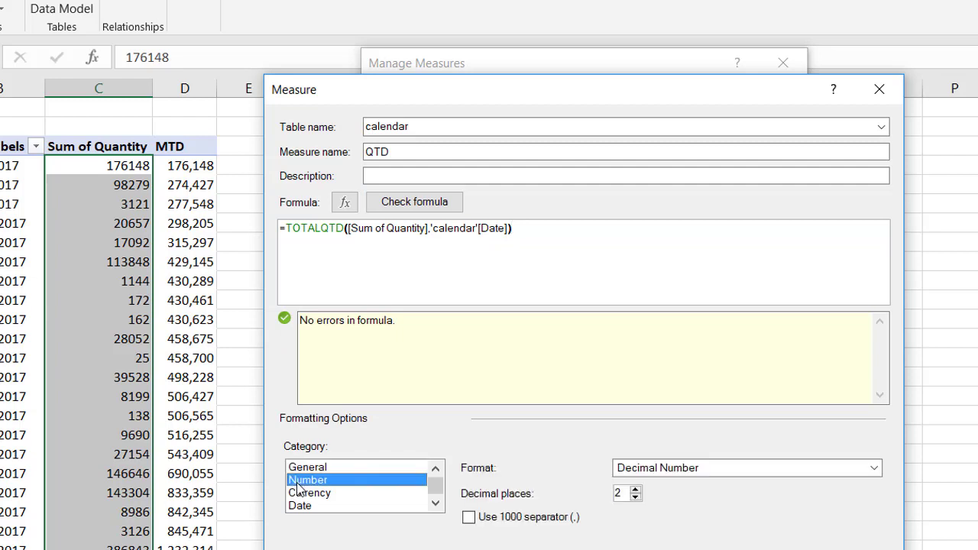
left_click(713, 468)
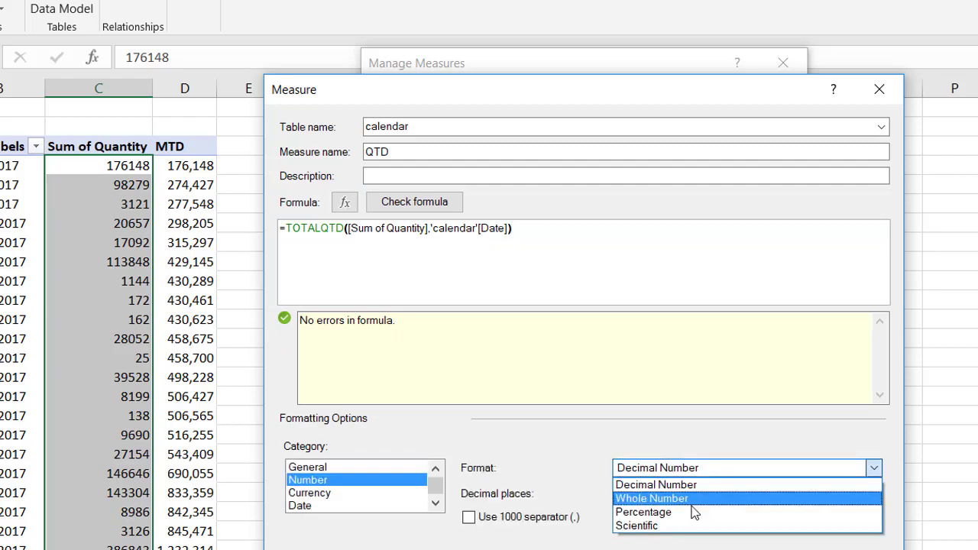
left_click(692, 511)
left_click(697, 464)
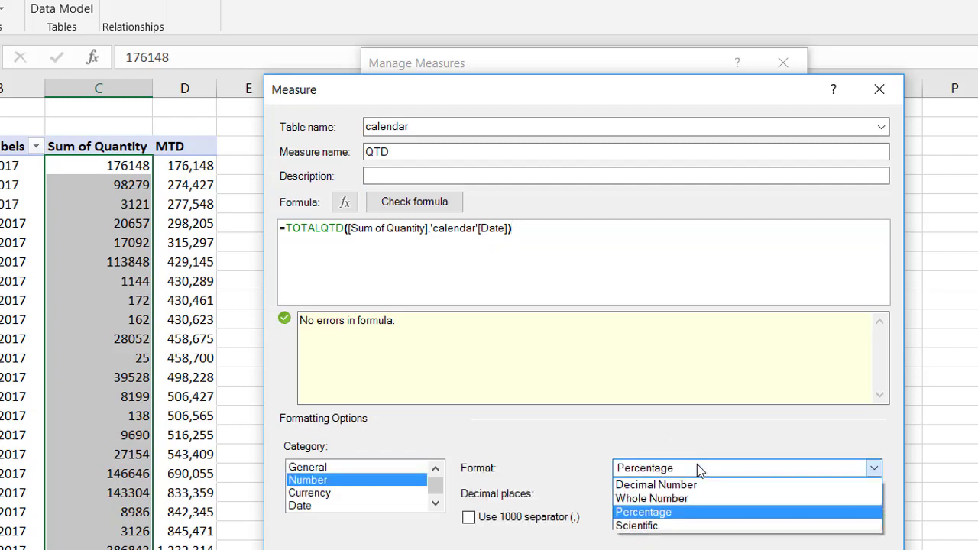
left_click(657, 499)
left_click(468, 517)
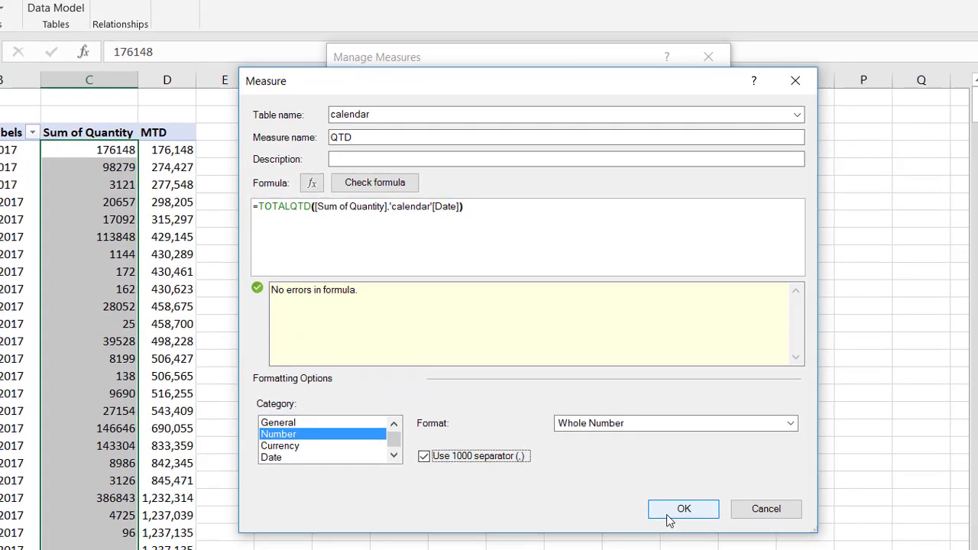
left_click(668, 512)
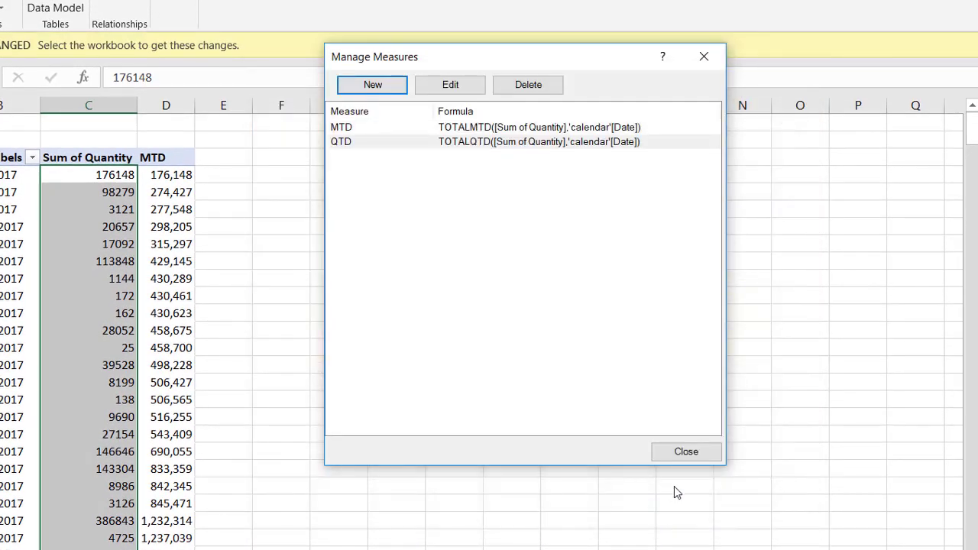
left_click(686, 452)
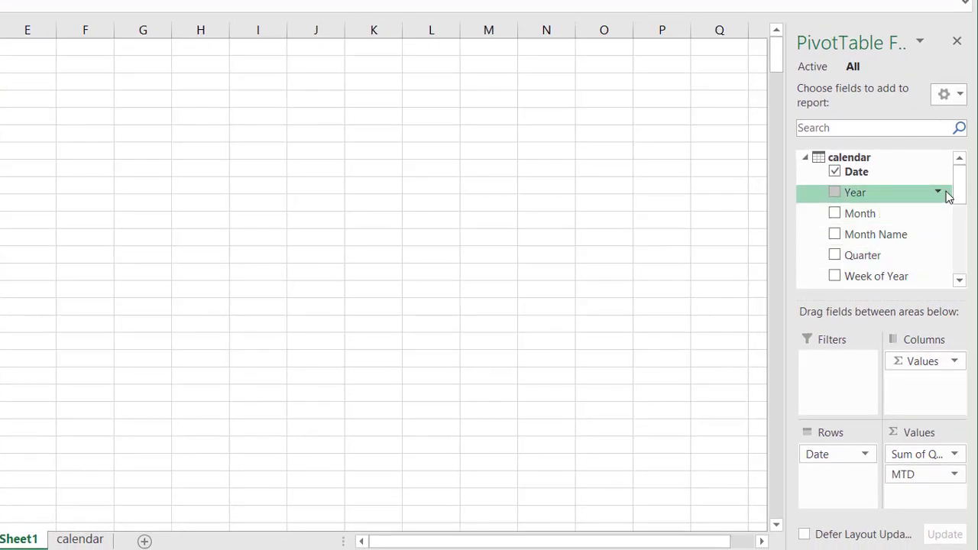
Add QTD to the PivotTable Values so it appears beside MTD, then select the 12/8/2017 row
left_click_drag(961, 184, 960, 244)
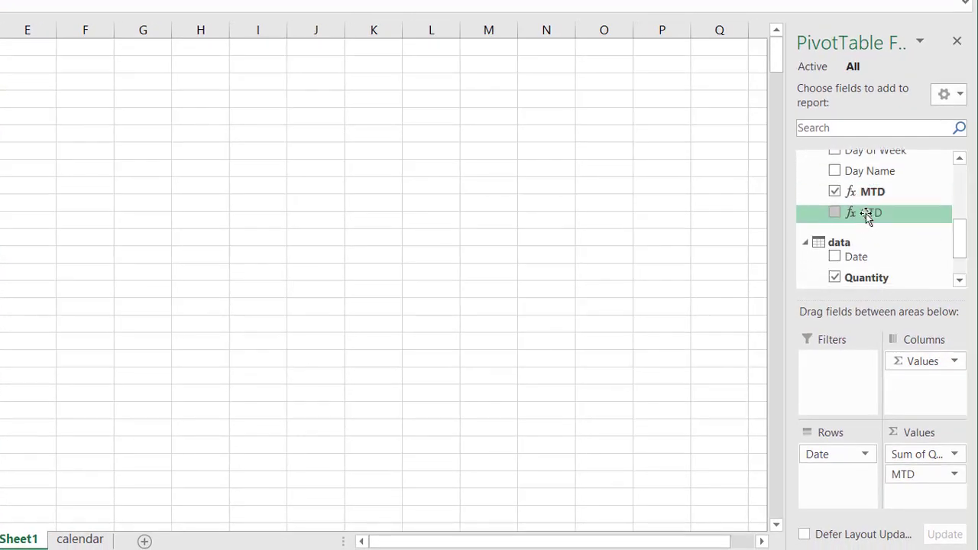
left_click_drag(869, 218, 928, 497)
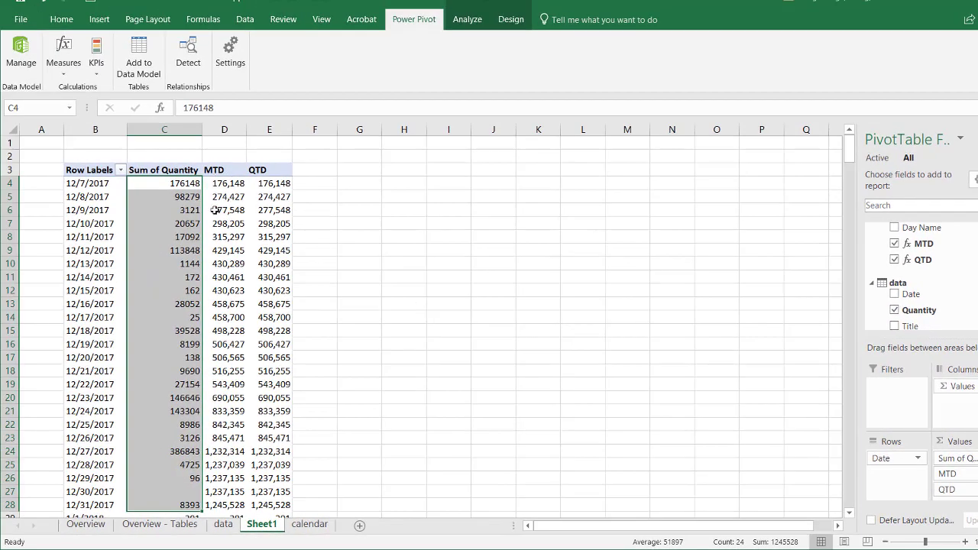
left_click(81, 196)
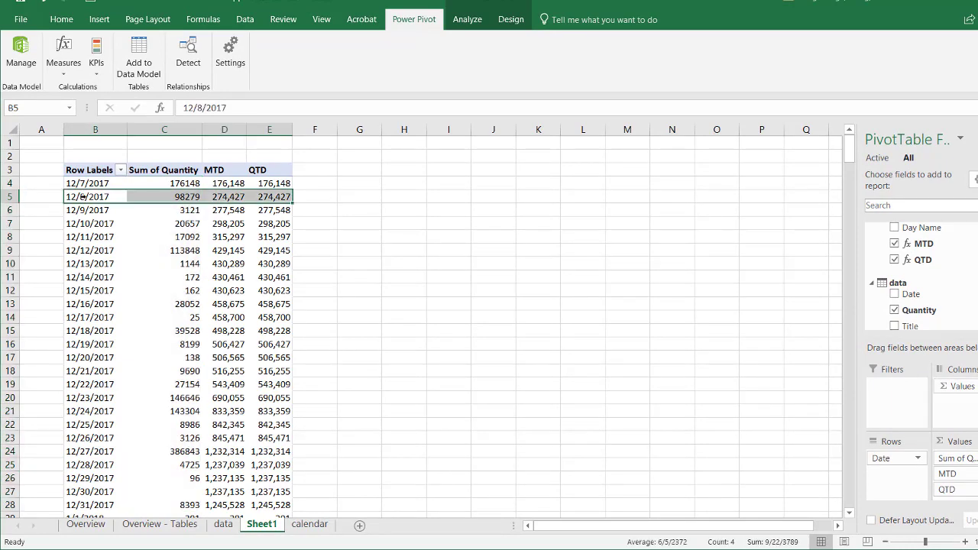
Group the PivotTable row dates by Months so rows run Jan through Dec
right_click(82, 196)
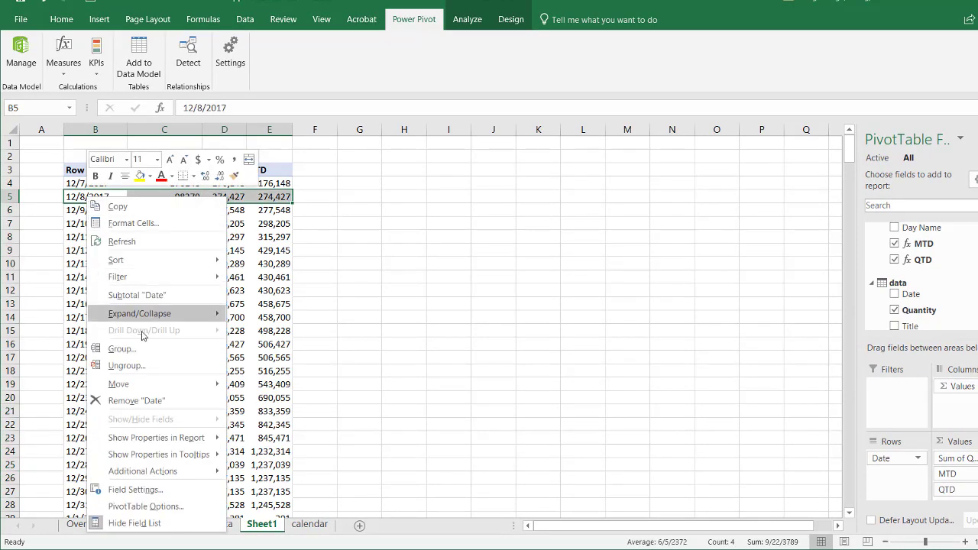
left_click(122, 348)
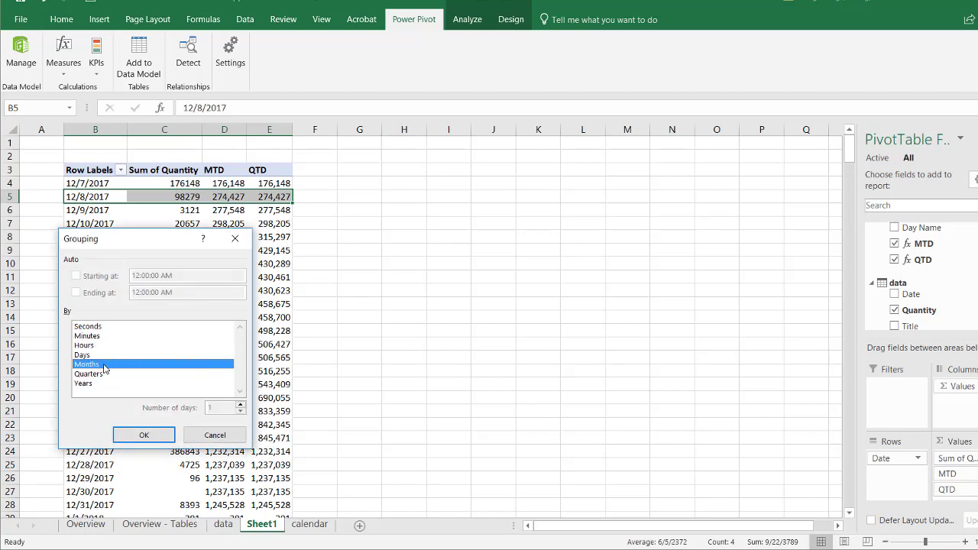
left_click(140, 435)
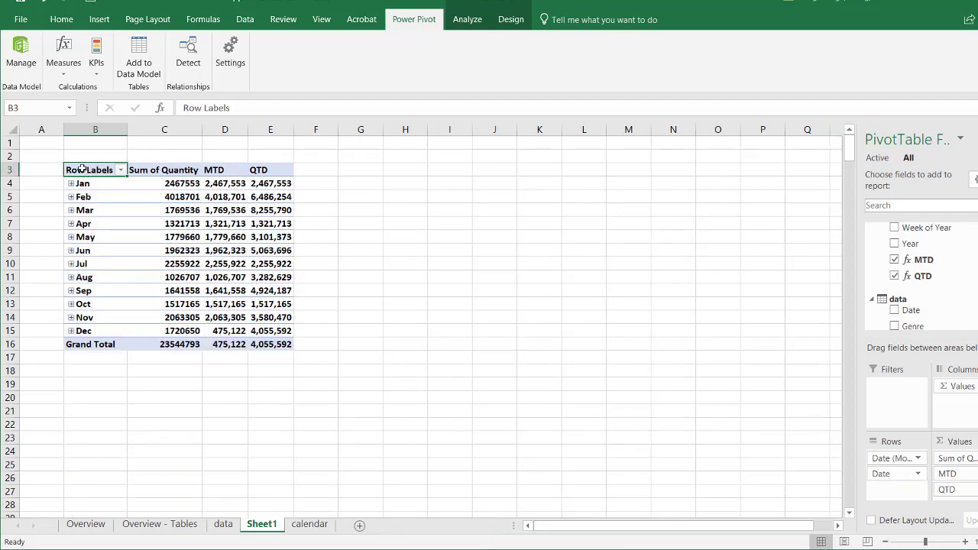
left_click(510, 21)
Show the PivotTable in tabular form and check Mar QTD 8,255,790 against the Jan–Mar quantities
left_click(92, 61)
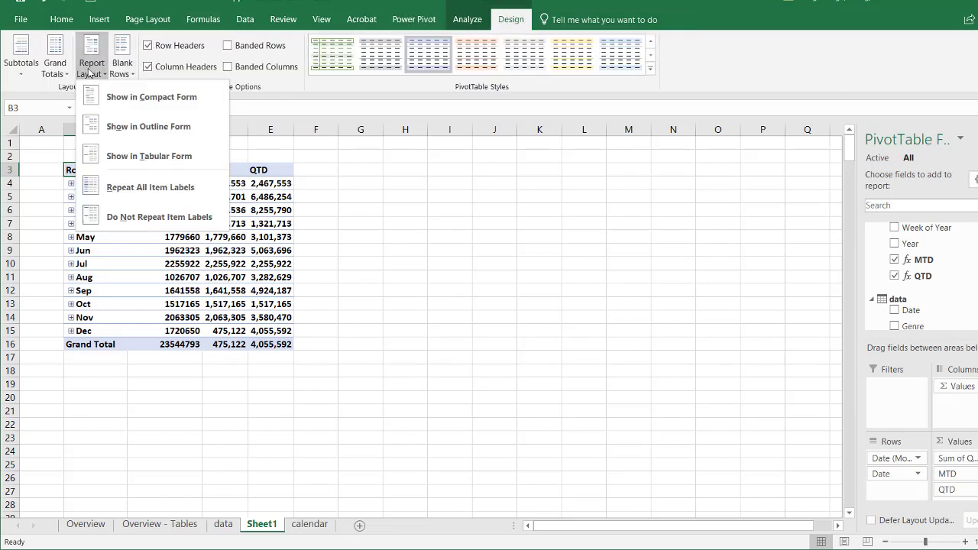
left_click(131, 159)
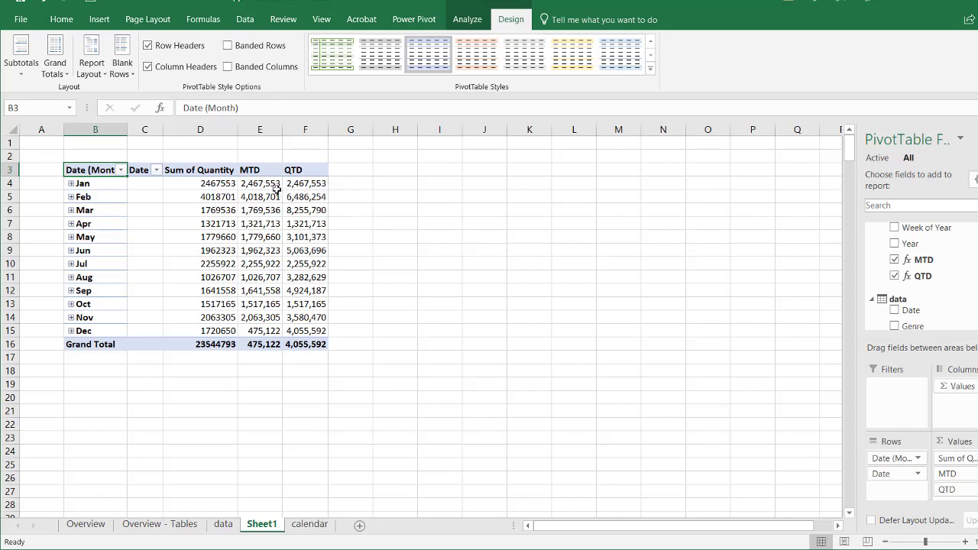
left_click_drag(101, 184, 99, 208)
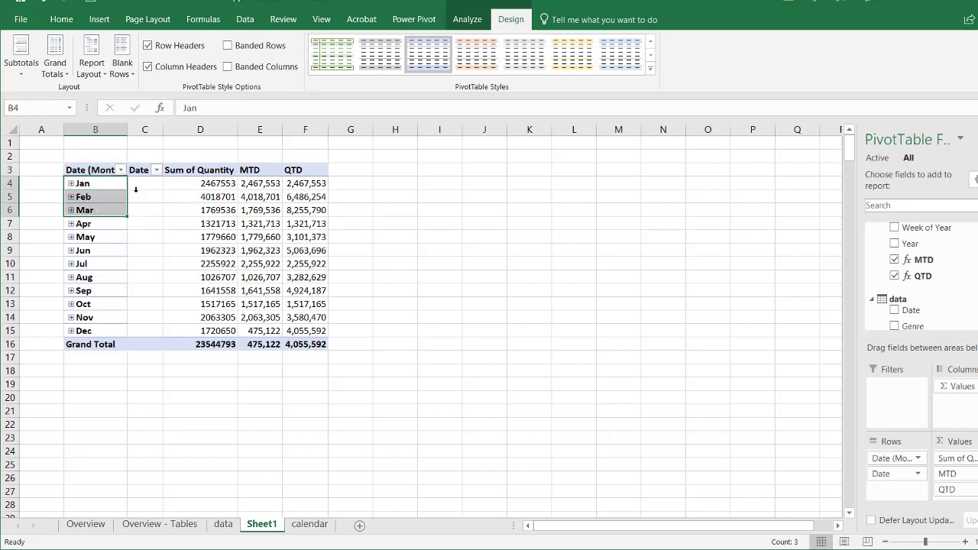
left_click_drag(217, 184, 218, 221)
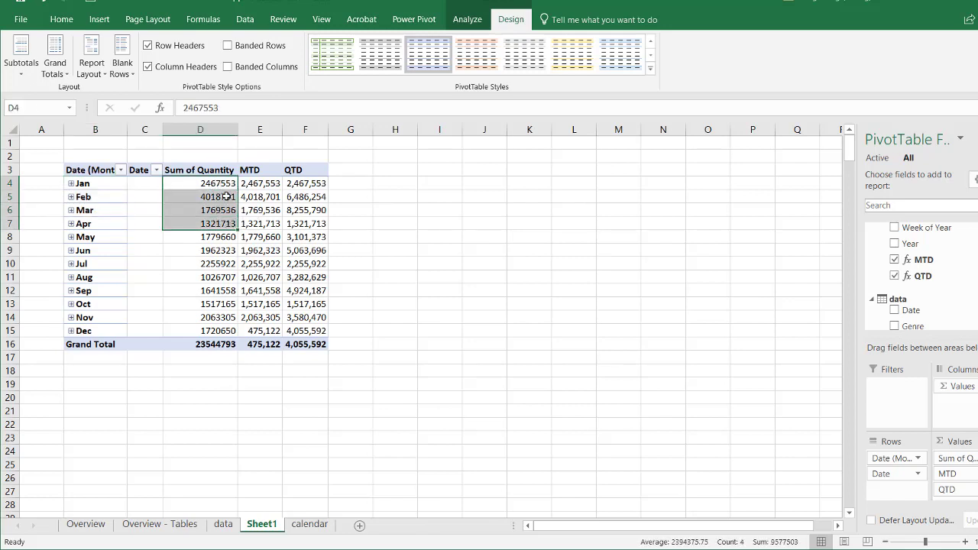
left_click_drag(217, 185, 229, 210)
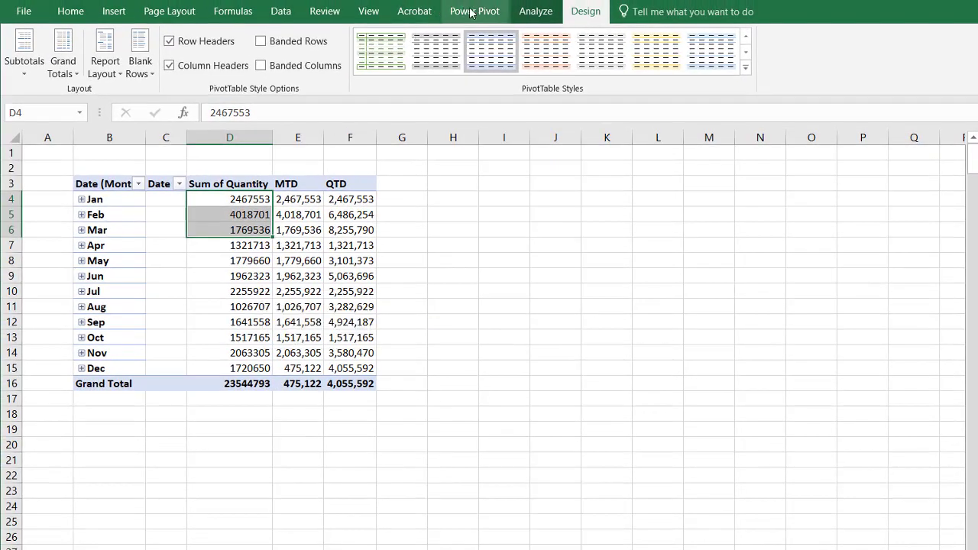
left_click(471, 13)
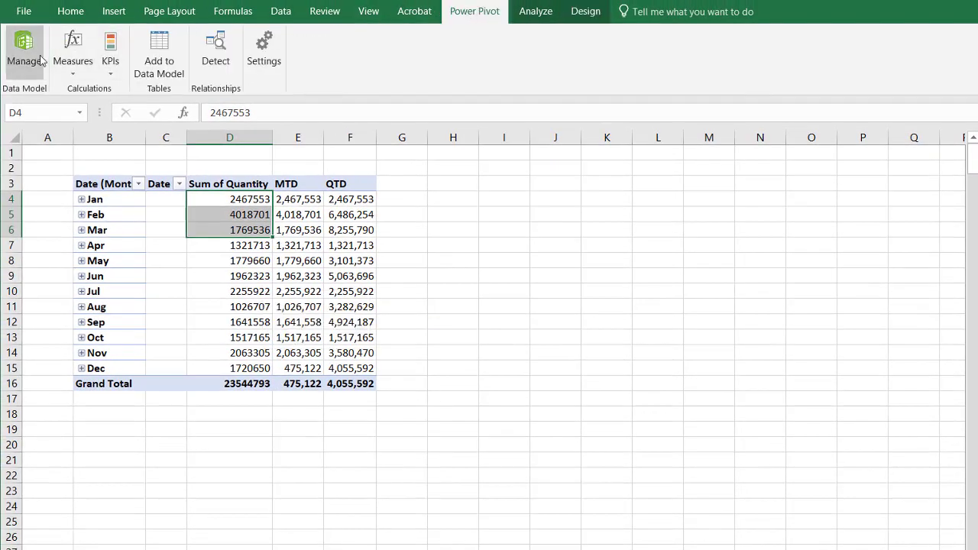
Create a YTD measure with =TOTALYTD([Sum of Quantity],'calendar'[Date]), adapted from the pasted MTD formula
left_click(71, 75)
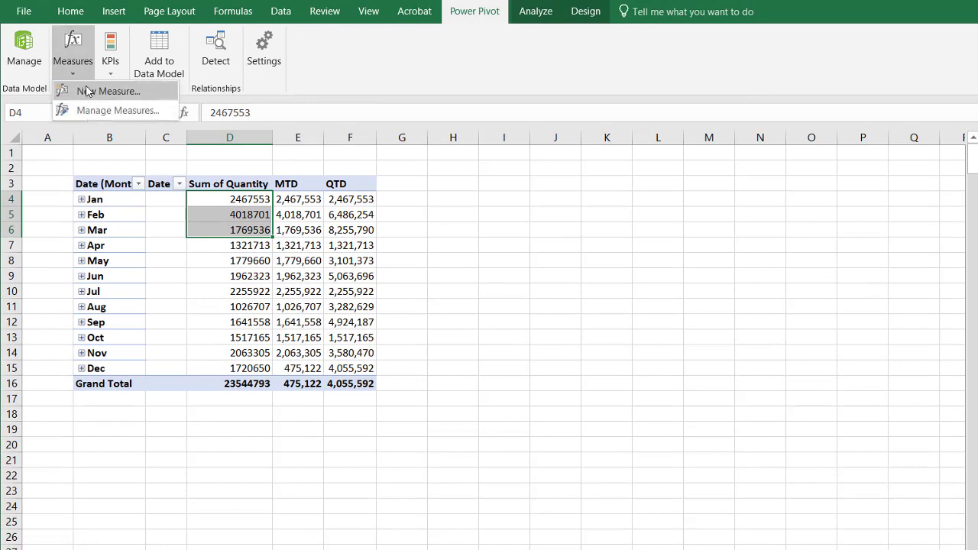
left_click(87, 91)
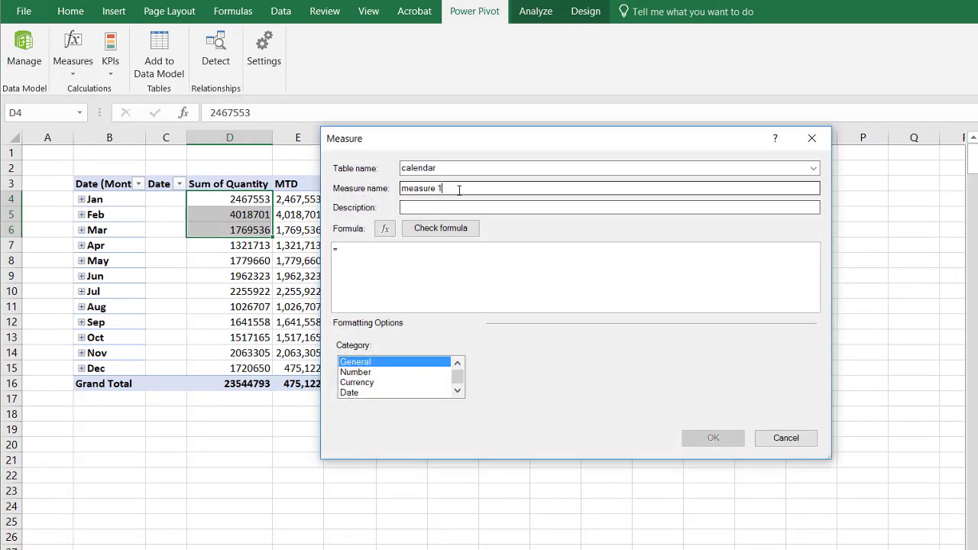
left_click_drag(458, 190, 399, 190)
type("YTD")
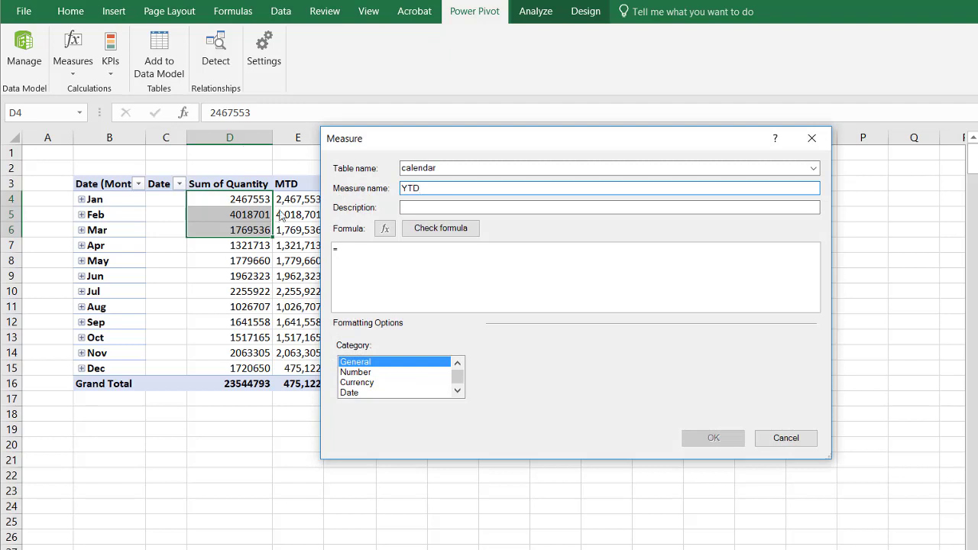
left_click(351, 258)
type("TOTALMTD([Sum of Quantity],'calendar'[Date])")
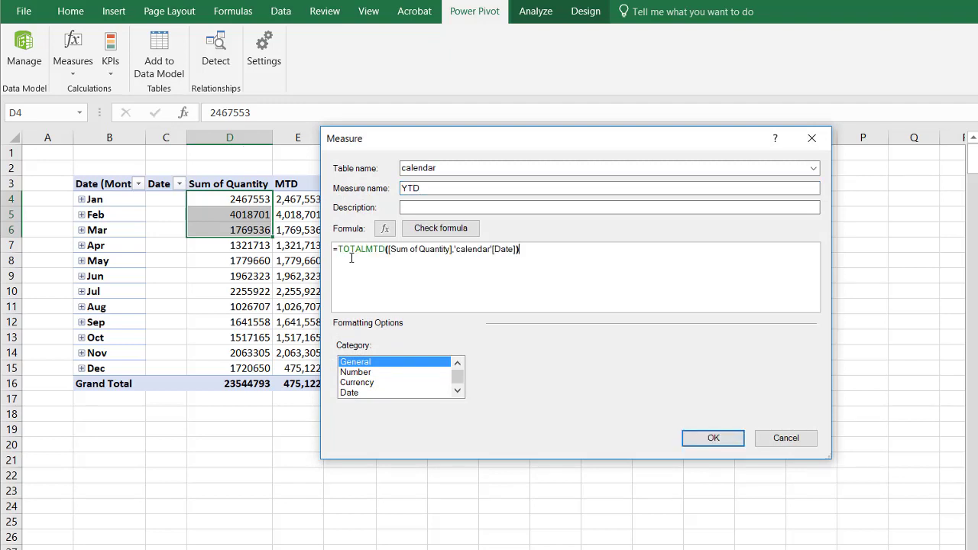
left_click(373, 250)
key("BackSpace")
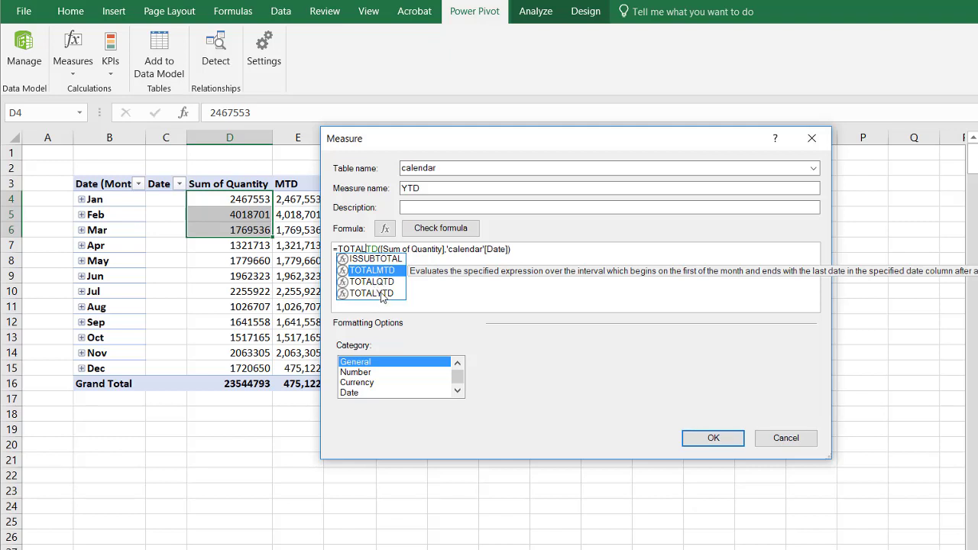
double_click(372, 293)
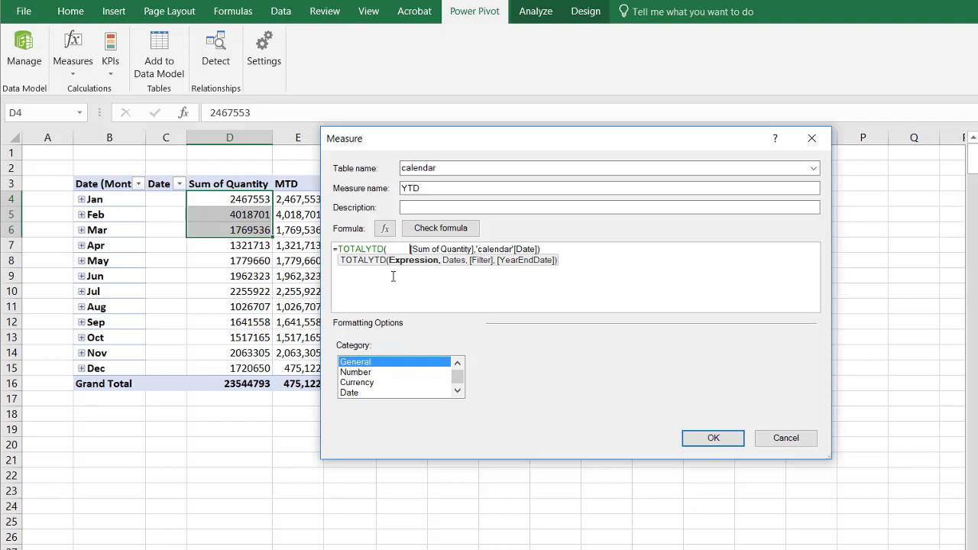
key("BackSpace")
key("BackSpace")
key("BackSpace")
key("BackSpace")
key("BackSpace")
key("BackSpace")
key("BackSpace")
key("BackSpace")
key("BackSpace")
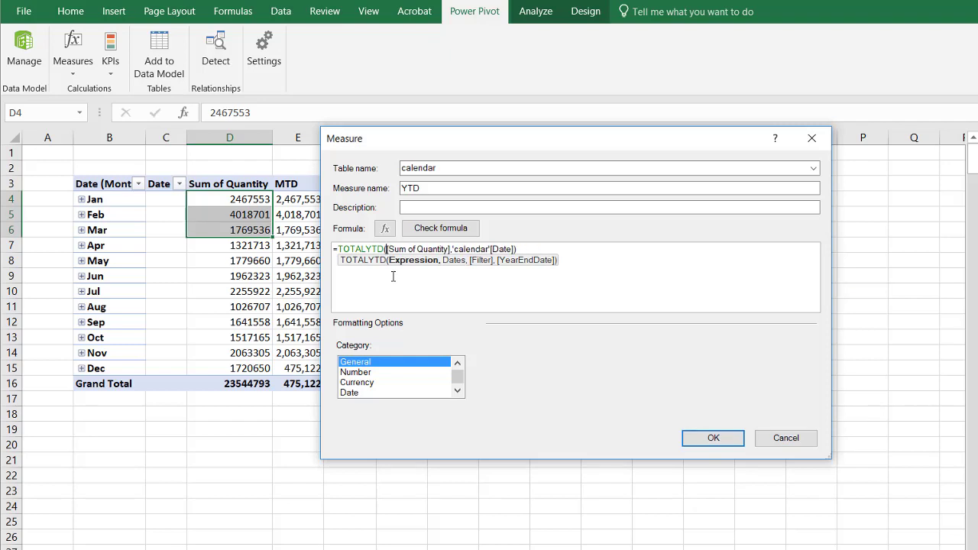
left_click(444, 231)
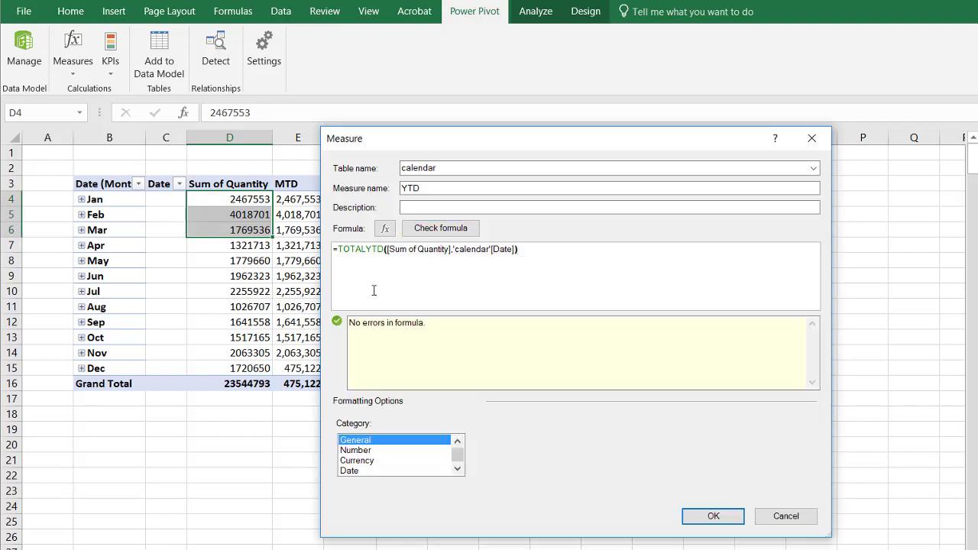
Format YTD as a whole number with thousands separators and create the measure
left_click(355, 451)
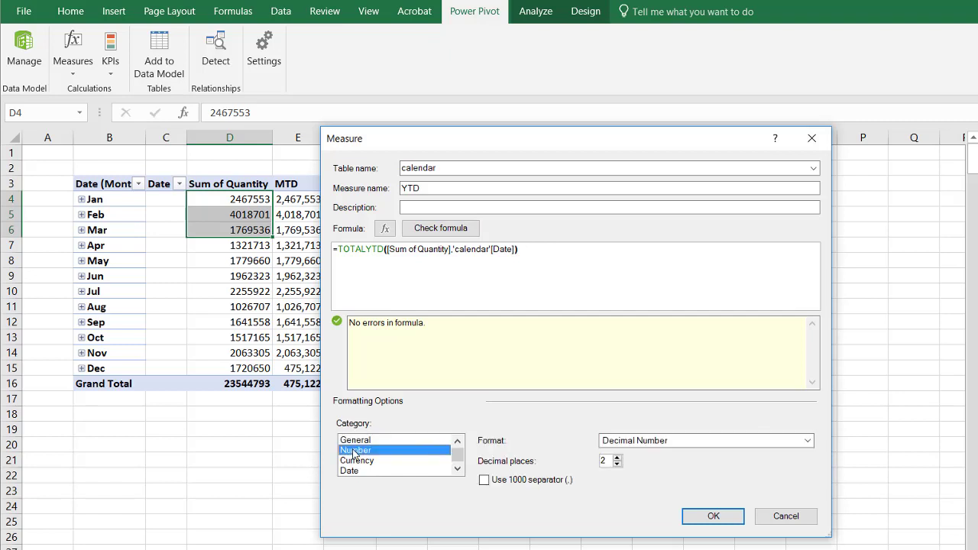
left_click(655, 441)
left_click(655, 464)
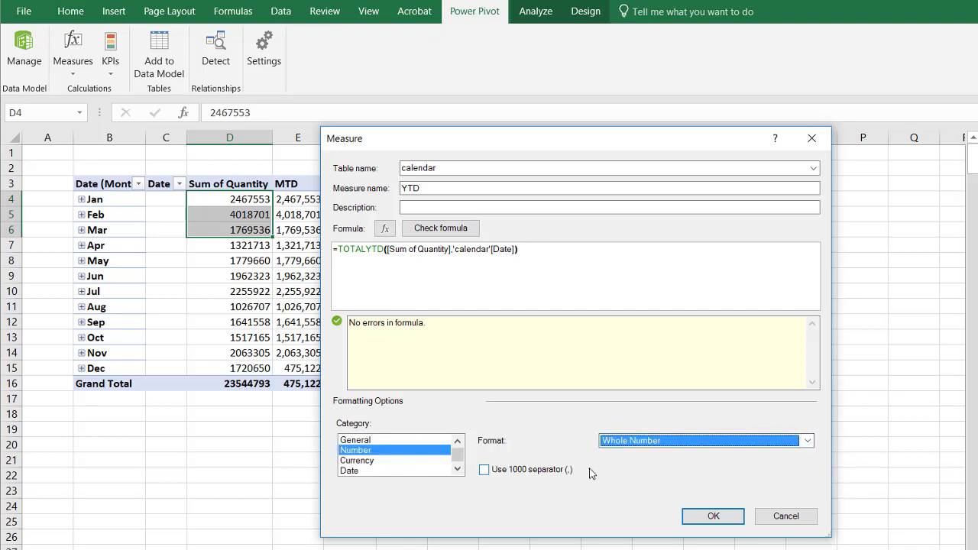
left_click(529, 471)
left_click(725, 522)
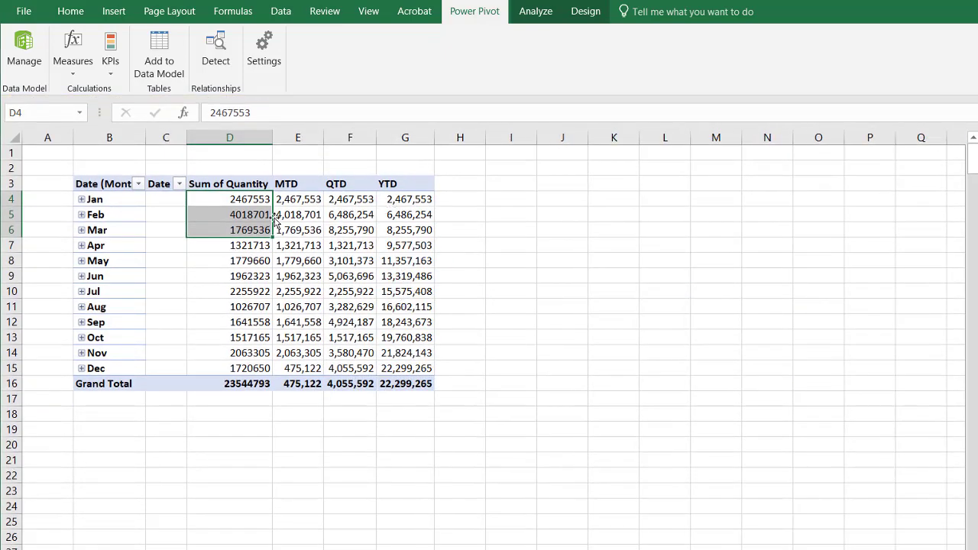
Add Year as a PivotTable filter and set it to 2018
mouse_move(336, 248)
left_click(112, 368)
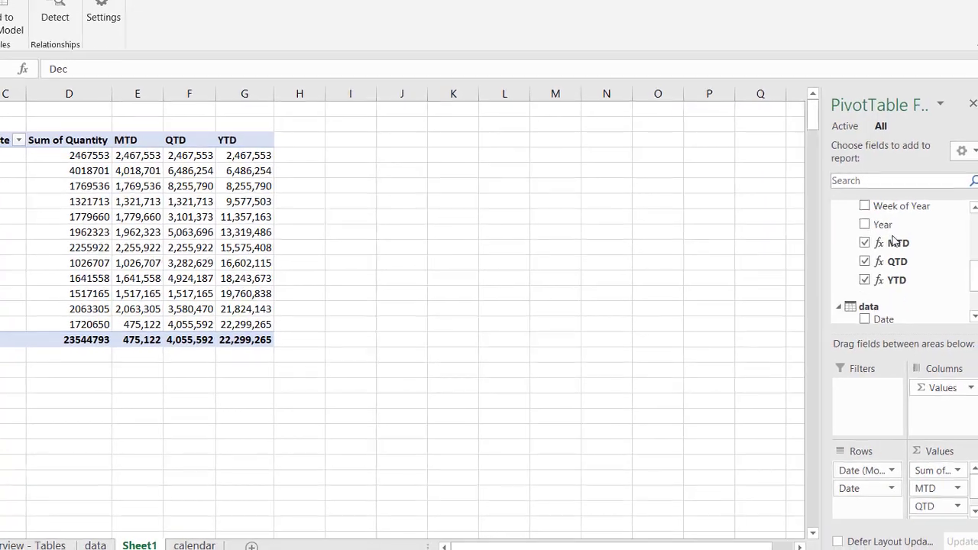
left_click_drag(885, 224, 884, 408)
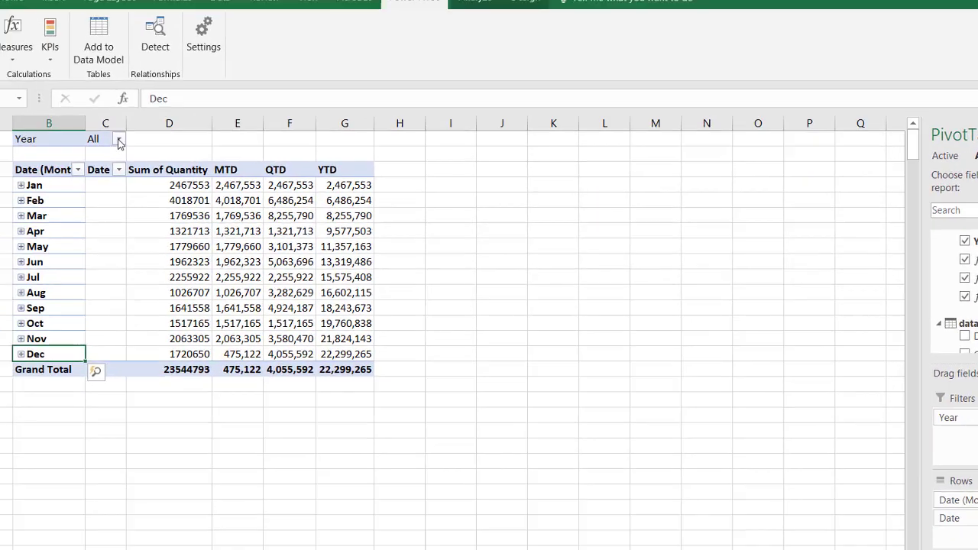
left_click(21, 109)
left_click(180, 156)
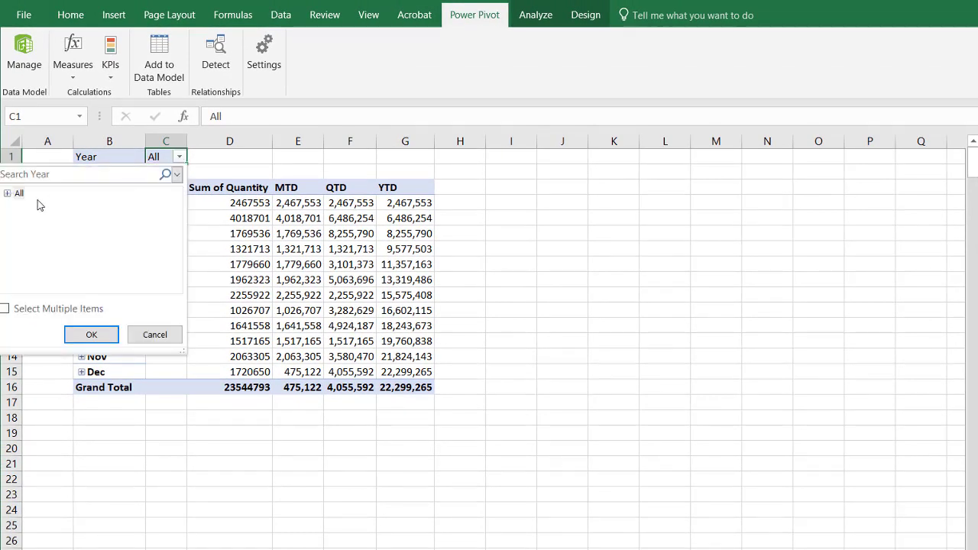
left_click(7, 194)
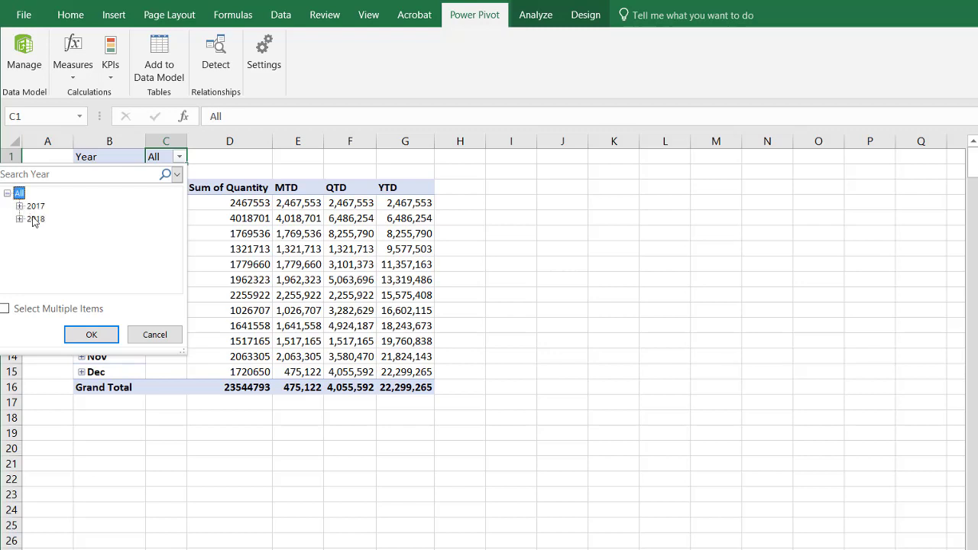
left_click(35, 219)
left_click(96, 335)
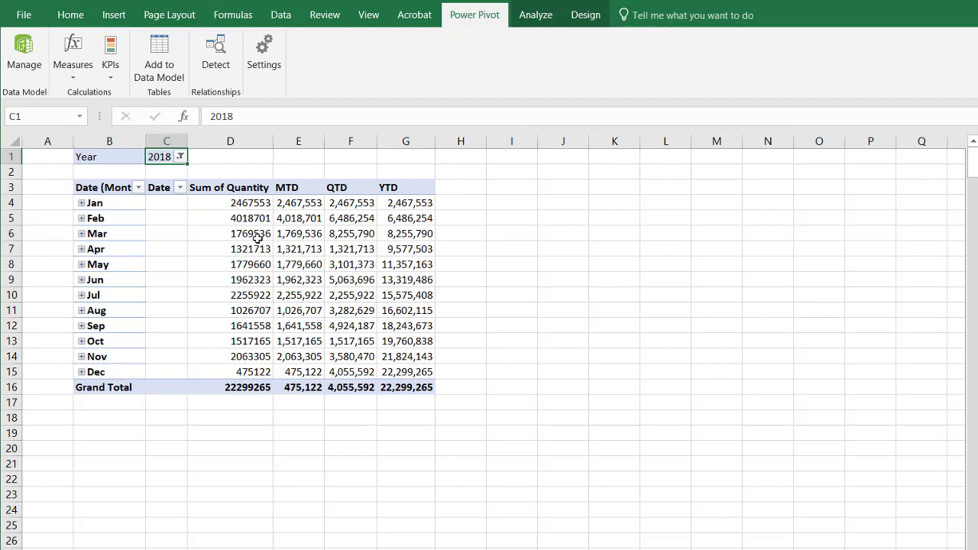
Check June YTD against the Jan–Jun quantity sum and compare grand totals, then go to the Overview sheet
left_click(403, 204)
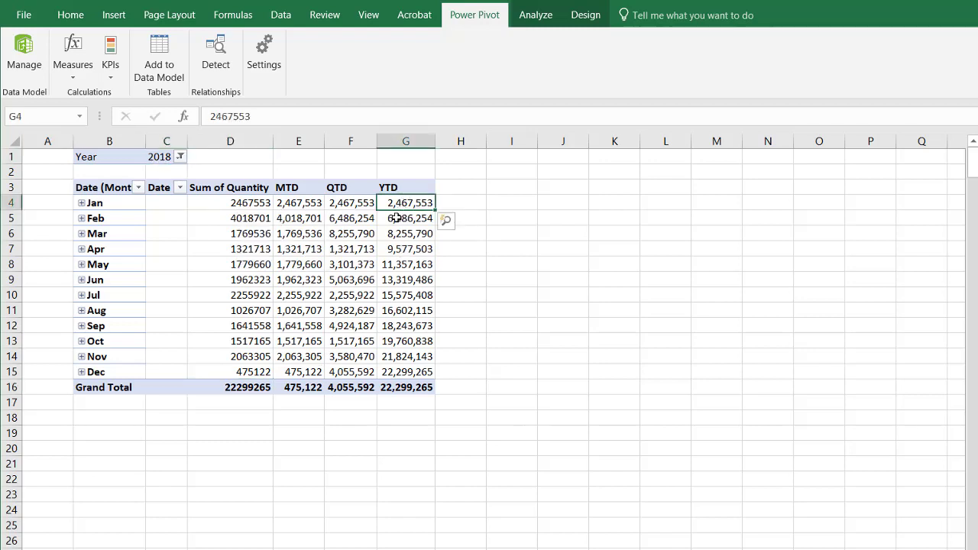
left_click(399, 220)
left_click_drag(252, 205, 237, 280)
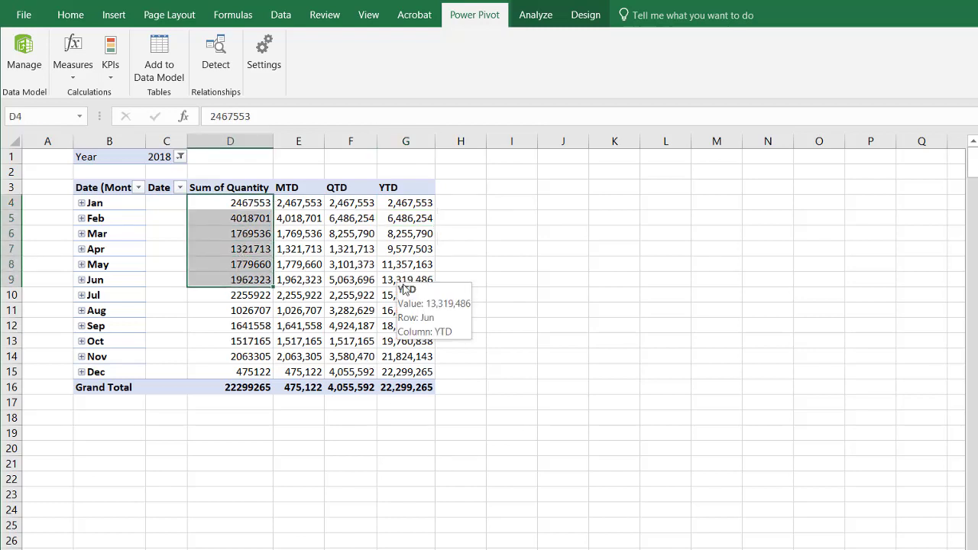
mouse_move(390, 278)
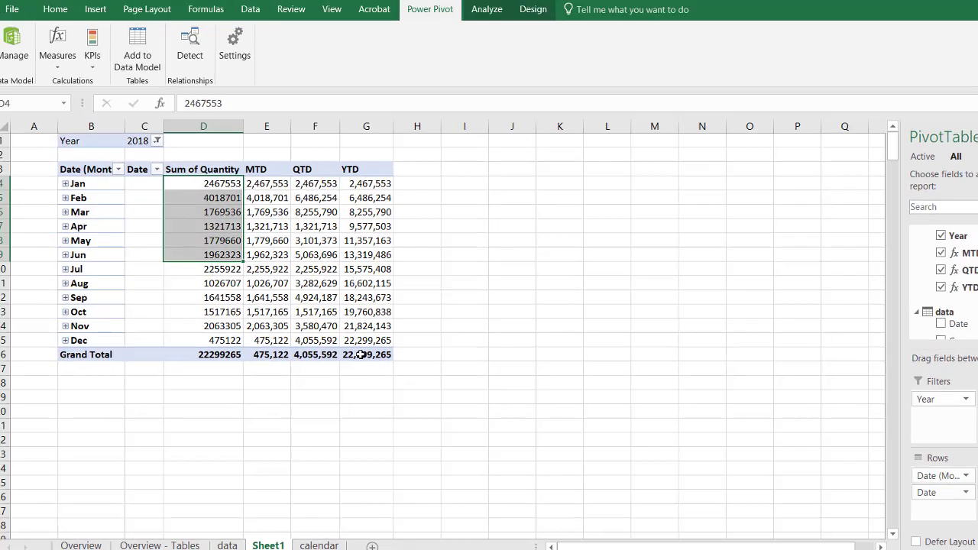
left_click(360, 354)
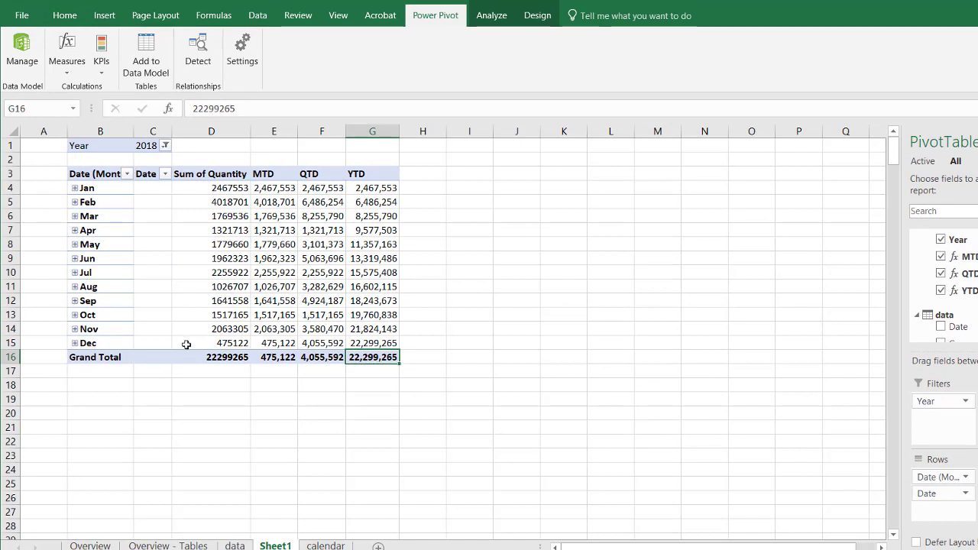
left_click(203, 356)
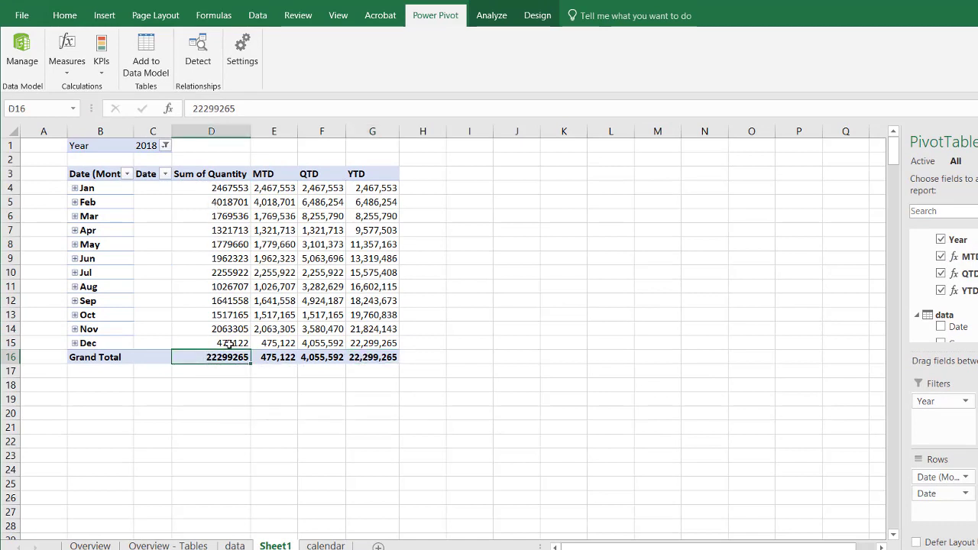
left_click(385, 359)
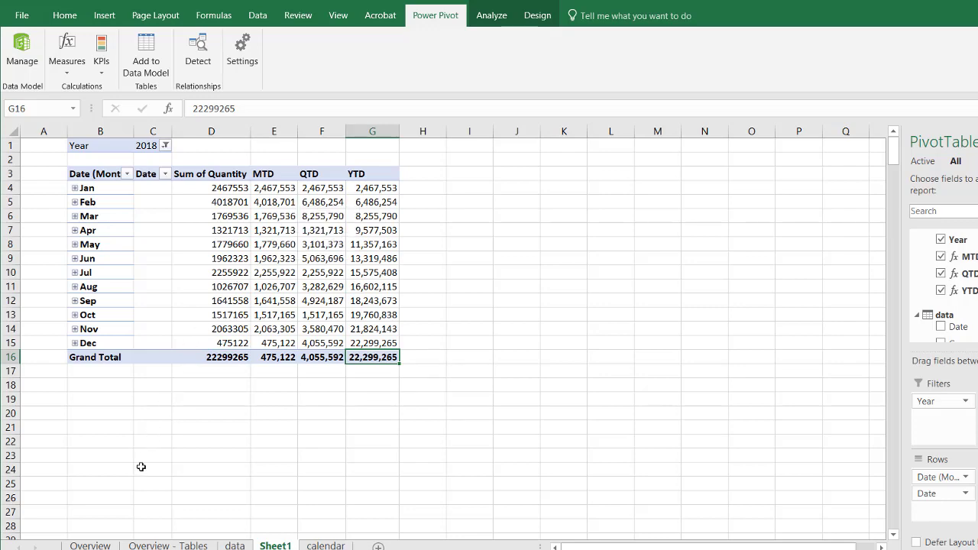
left_click(87, 545)
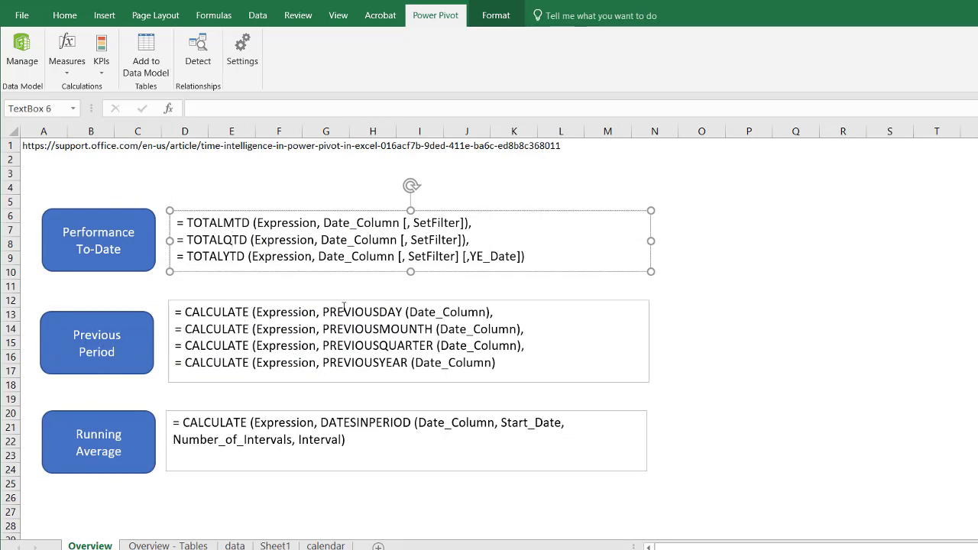
Fix PREVIOUSMOUNTH to PREVIOUSMONTH in the Overview notes and return to Sheet1
left_click(410, 327)
key("BackSpace")
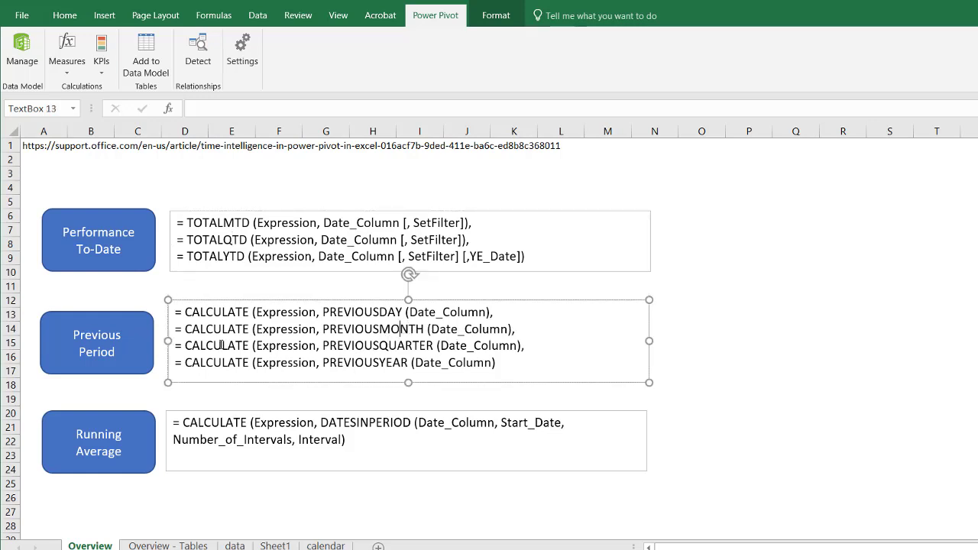
left_click(275, 546)
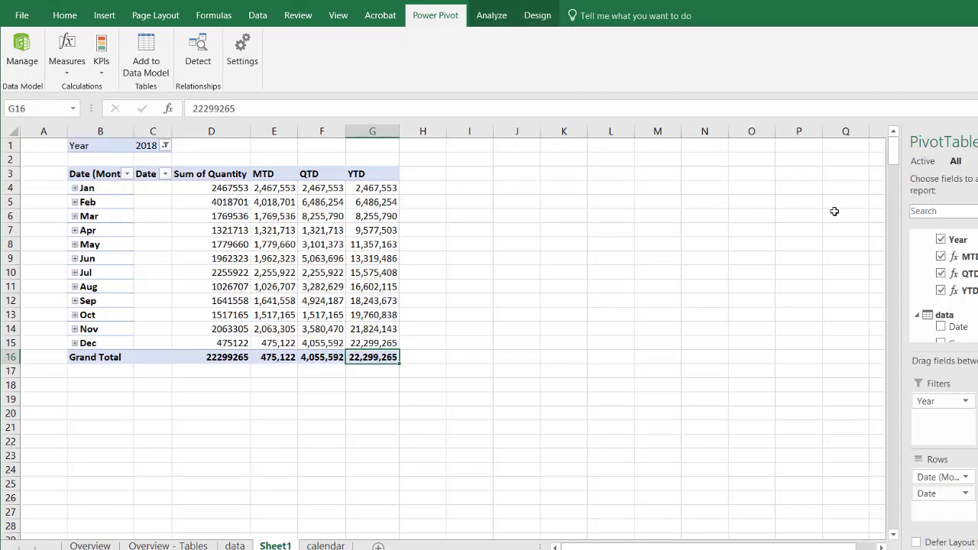
Remove YTD, QTD and MTD from the PivotTable values
left_click(941, 290)
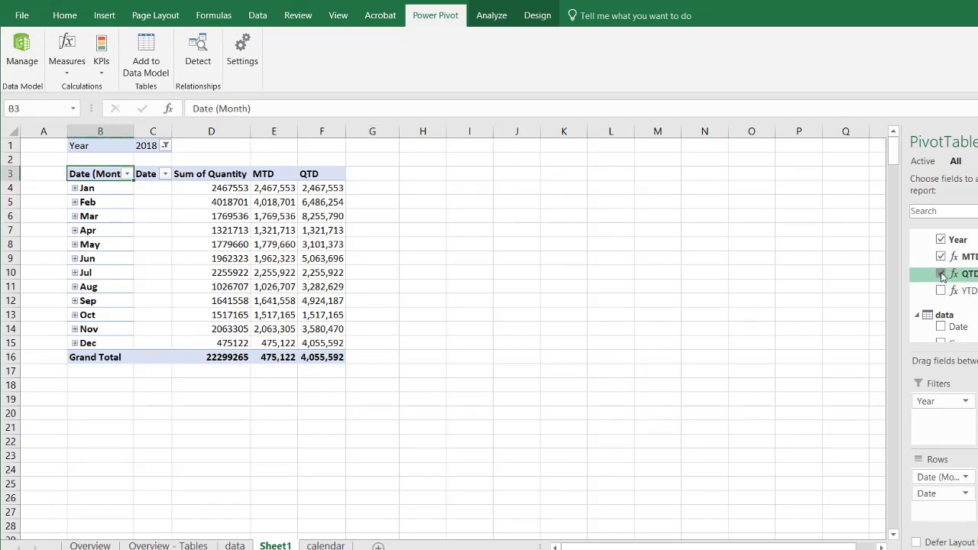
left_click(940, 273)
left_click(940, 257)
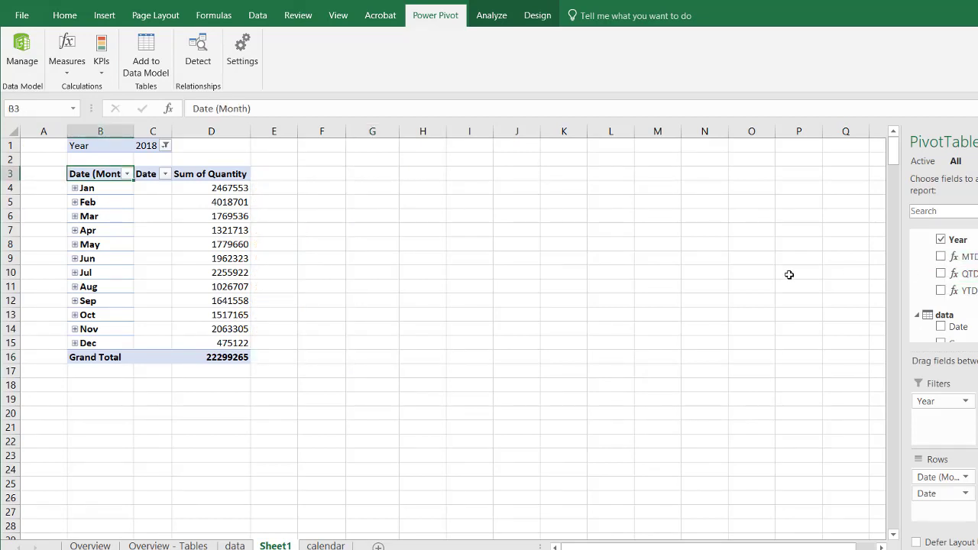
Create a Previous Day measure with =CALCULATE([Sum of Quantity],PREVIOUSDAY('calendar'[Date]))
left_click(67, 67)
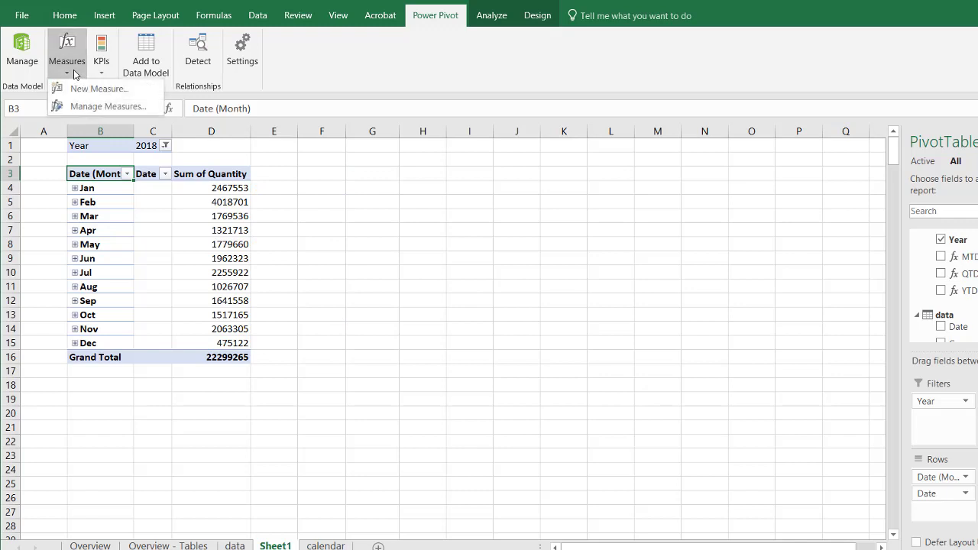
left_click(79, 89)
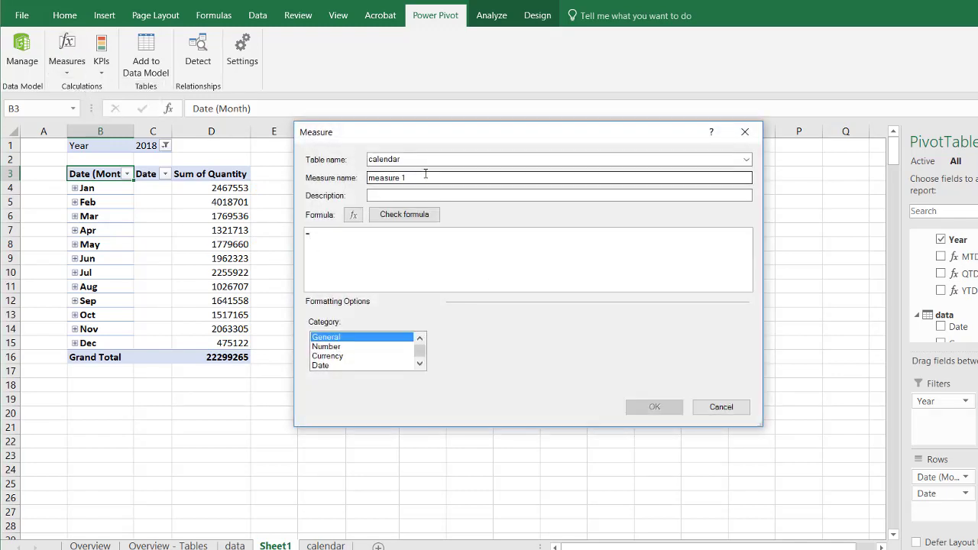
left_click_drag(414, 180, 307, 180)
key("BackSpace")
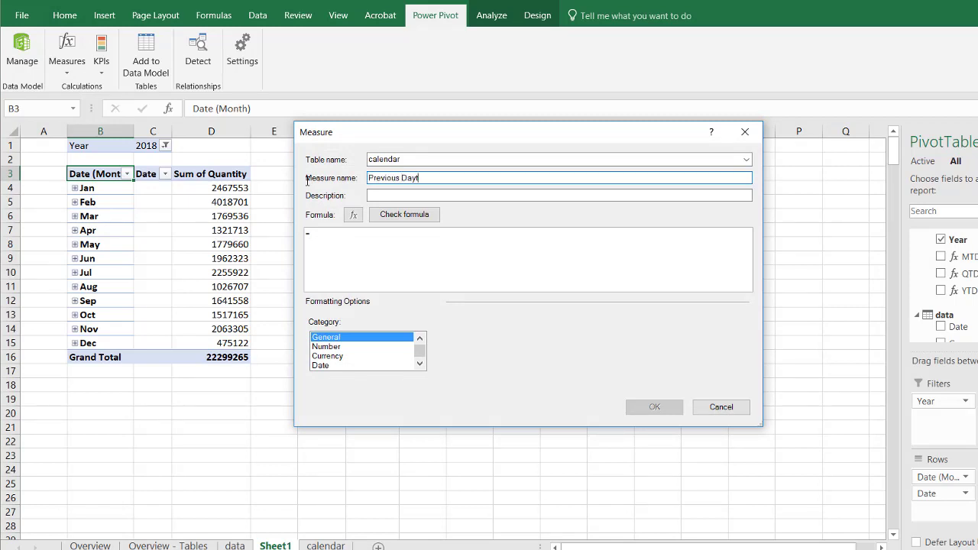
left_click(333, 237)
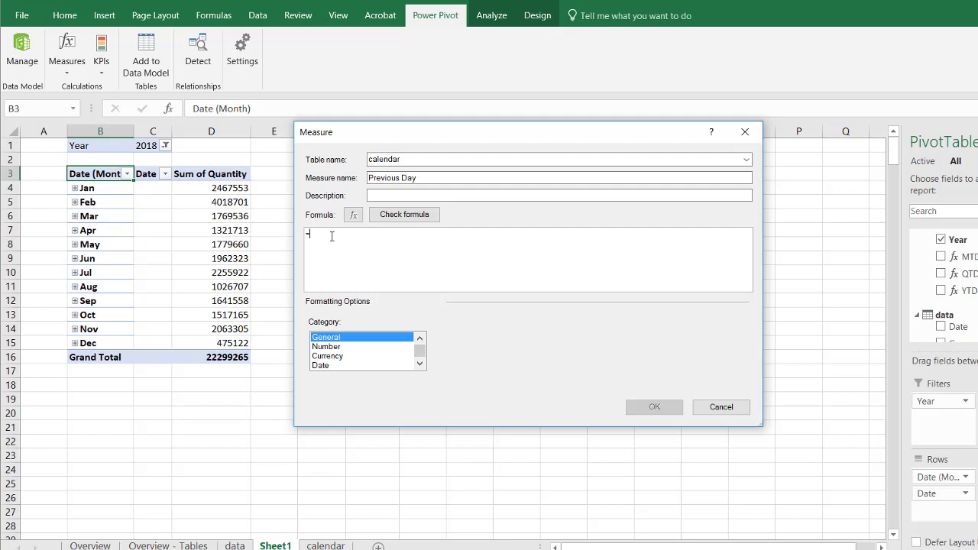
type("cal")
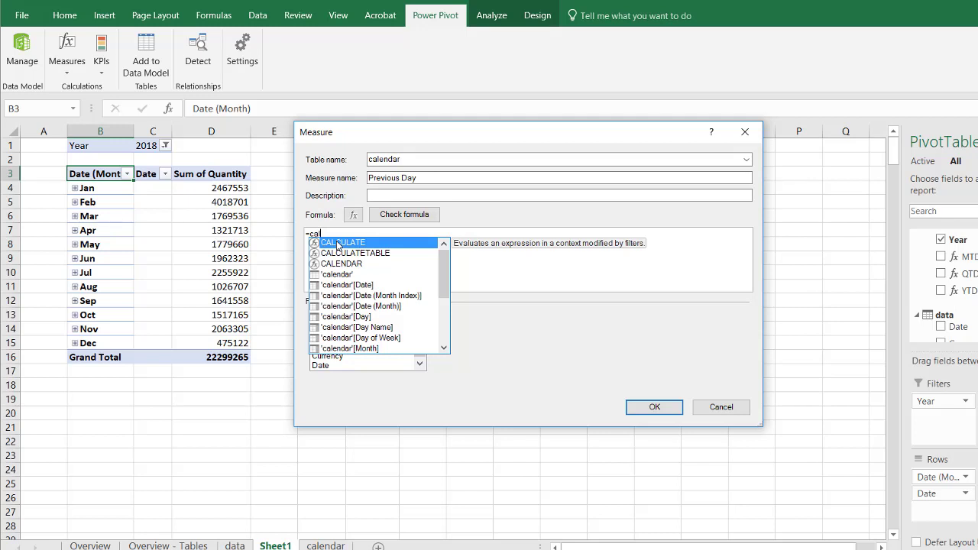
double_click(337, 243)
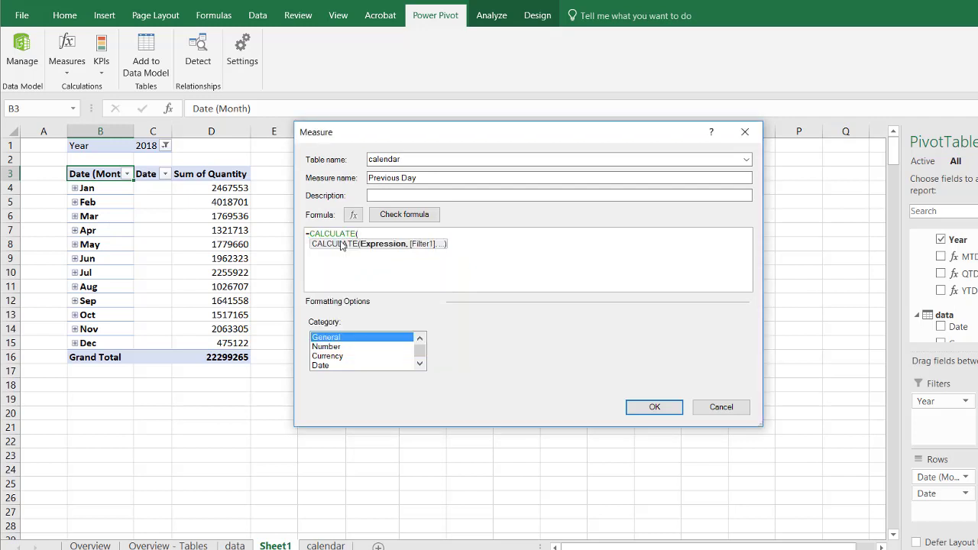
type("quan")
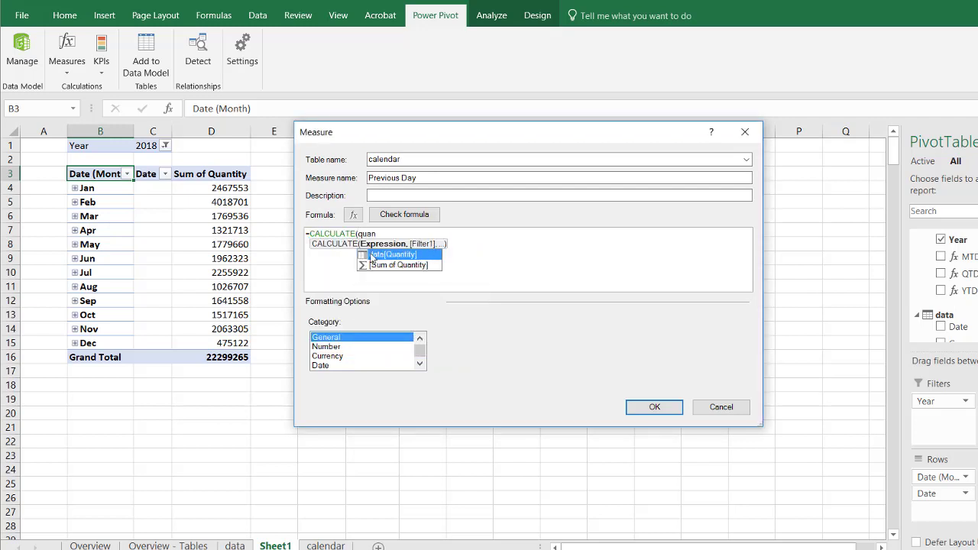
left_click(400, 265)
double_click(400, 265)
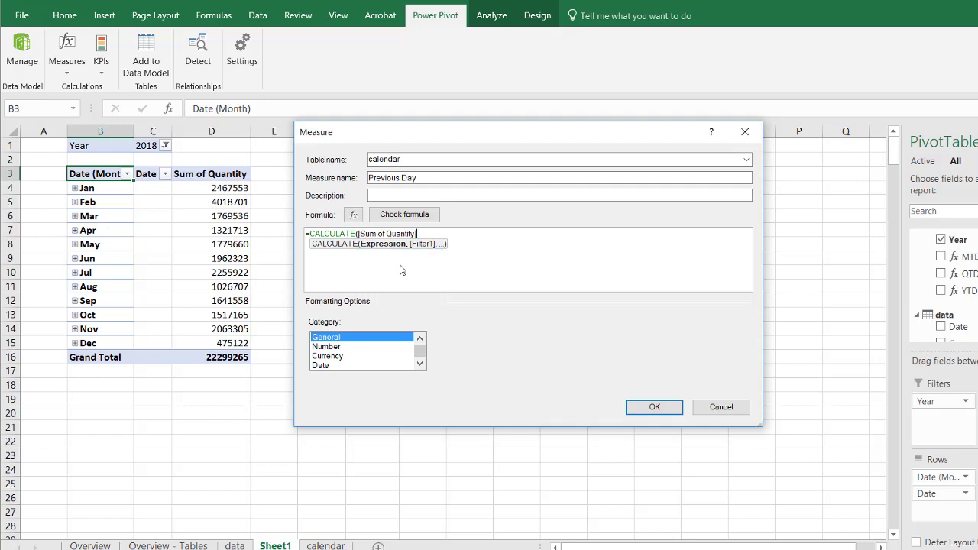
type(",prev")
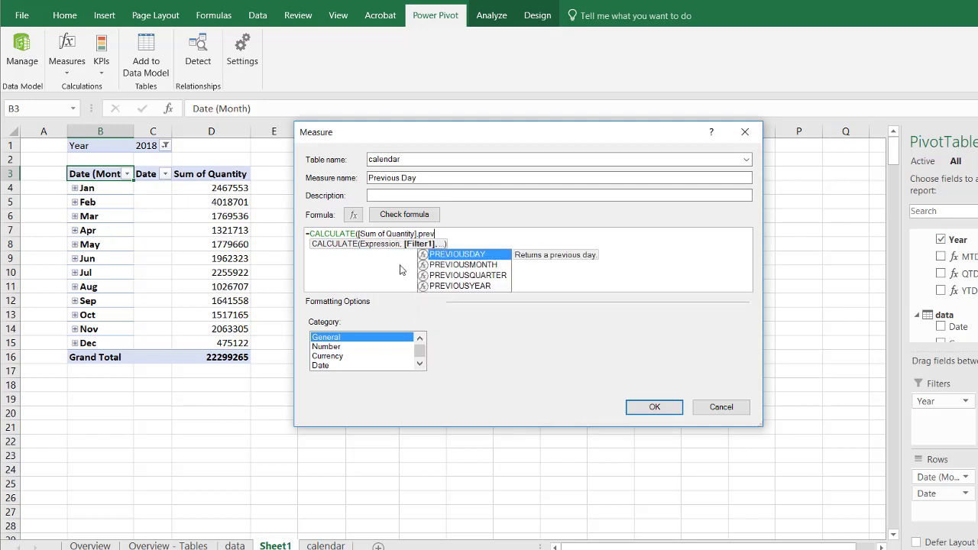
double_click(458, 254)
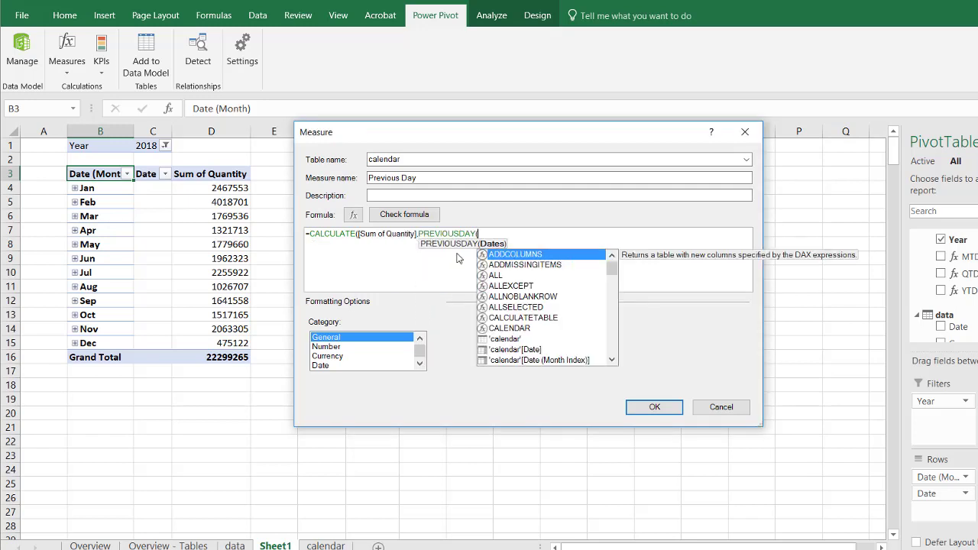
double_click(515, 350)
type("))")
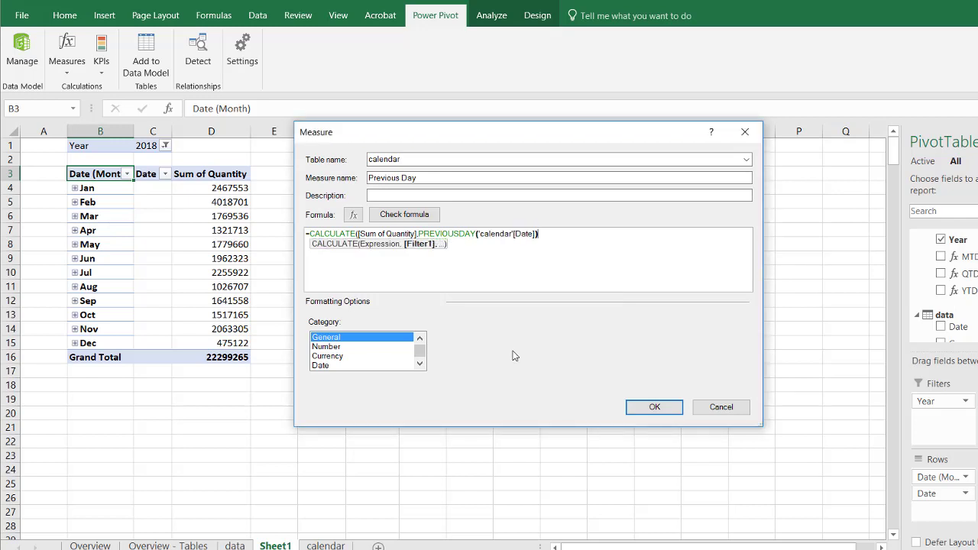
left_click(404, 214)
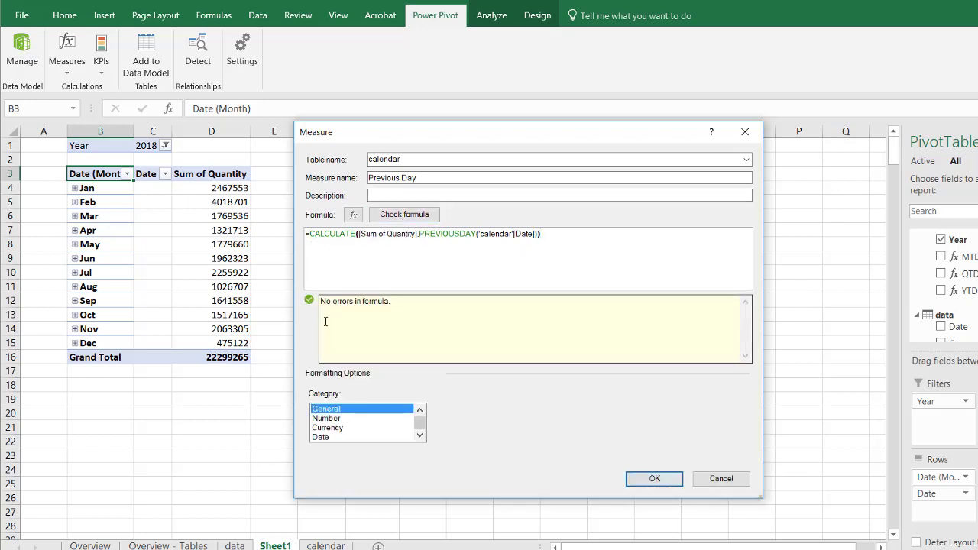
Format Previous Day as a whole number with thousands separators and save it
left_click(328, 419)
left_click(582, 409)
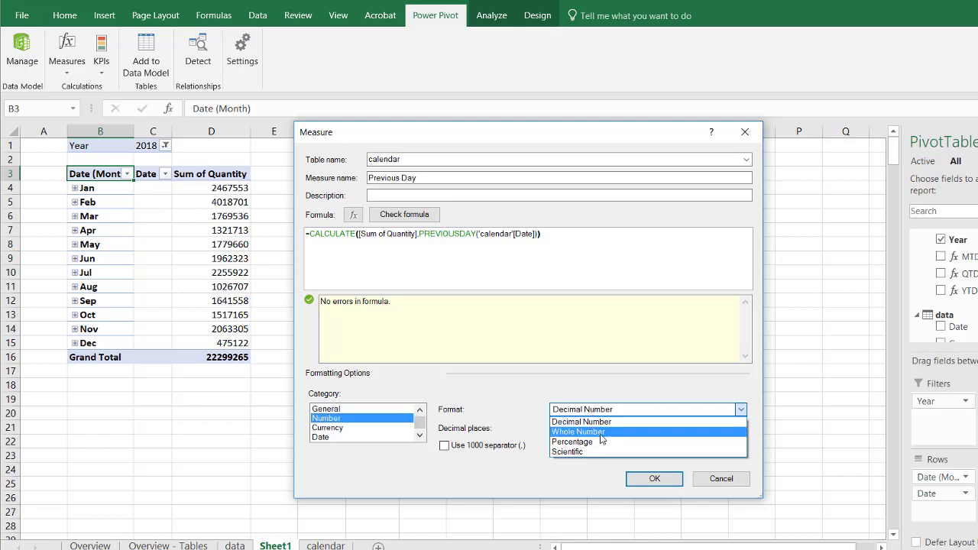
left_click(585, 430)
left_click(444, 435)
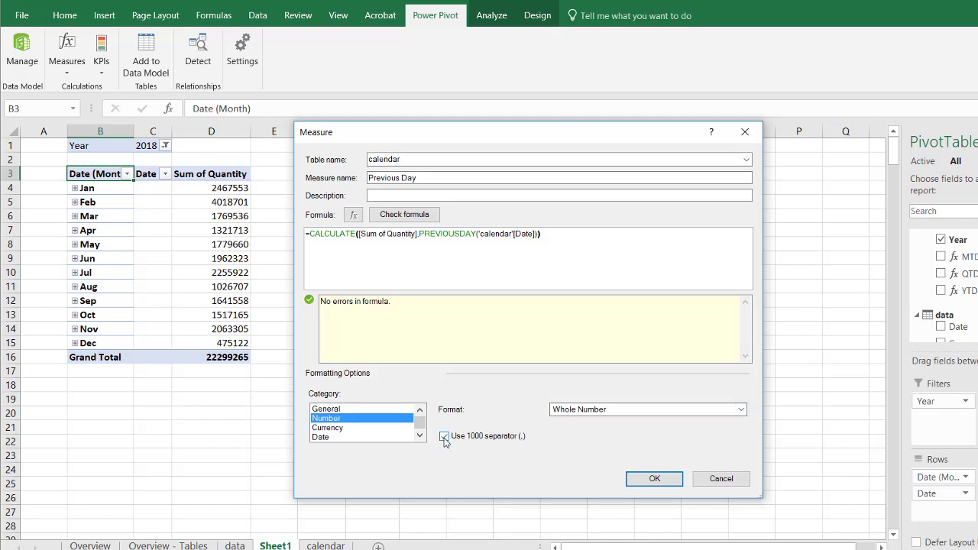
left_click(650, 479)
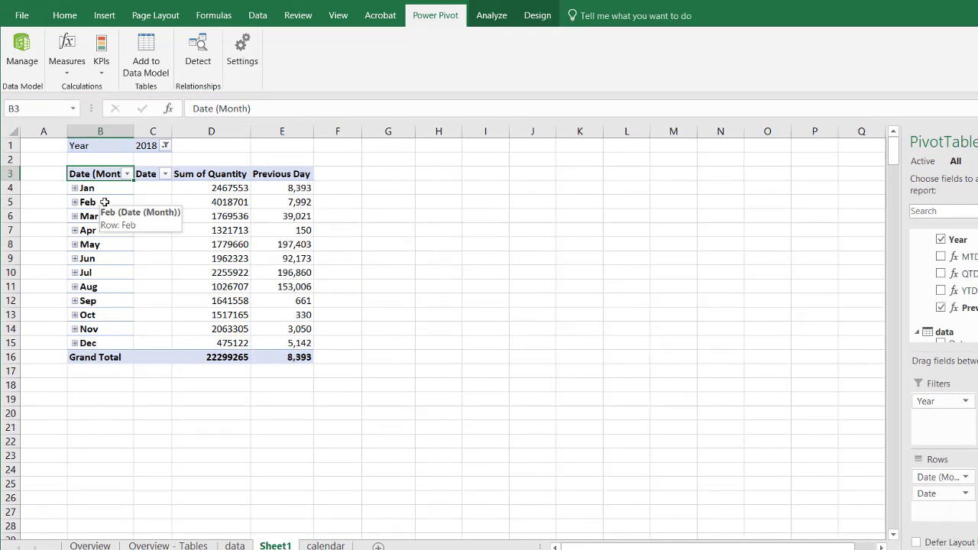
Ungroup the months so the PivotTable lists individual 2018 dates
left_click(105, 202)
right_click(105, 202)
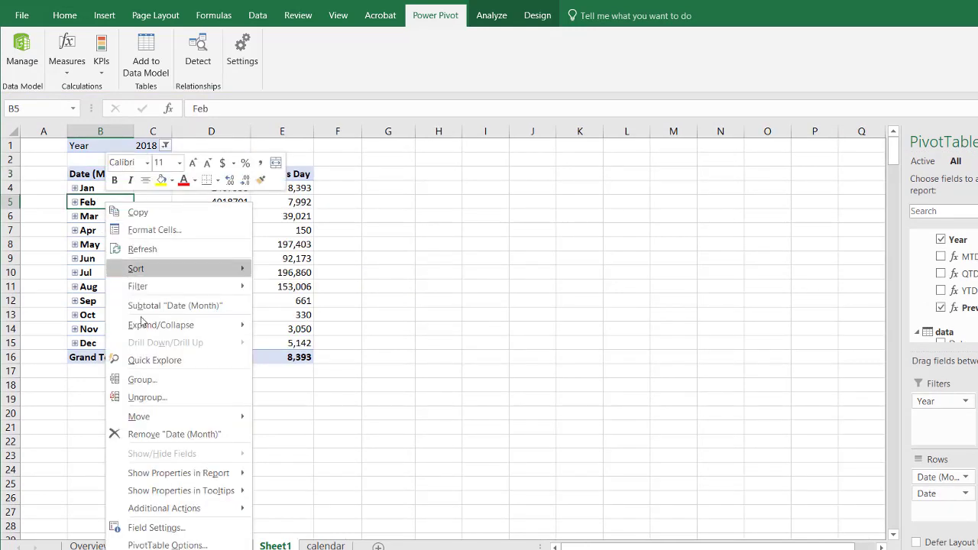
left_click(147, 398)
Confirm each Previous Day value equals the prior date's quantity, e.g. 291 on 1/2/2018
left_click(233, 188)
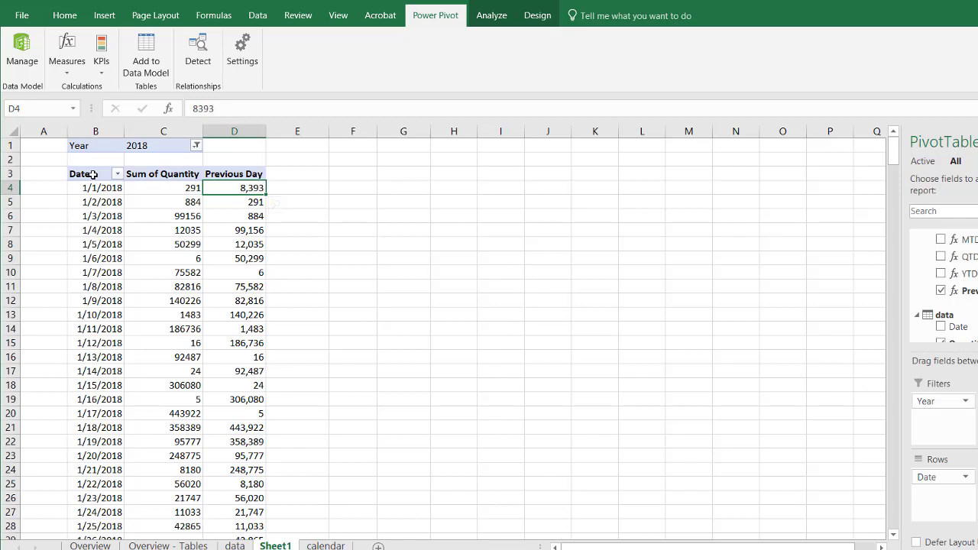
mouse_move(159, 189)
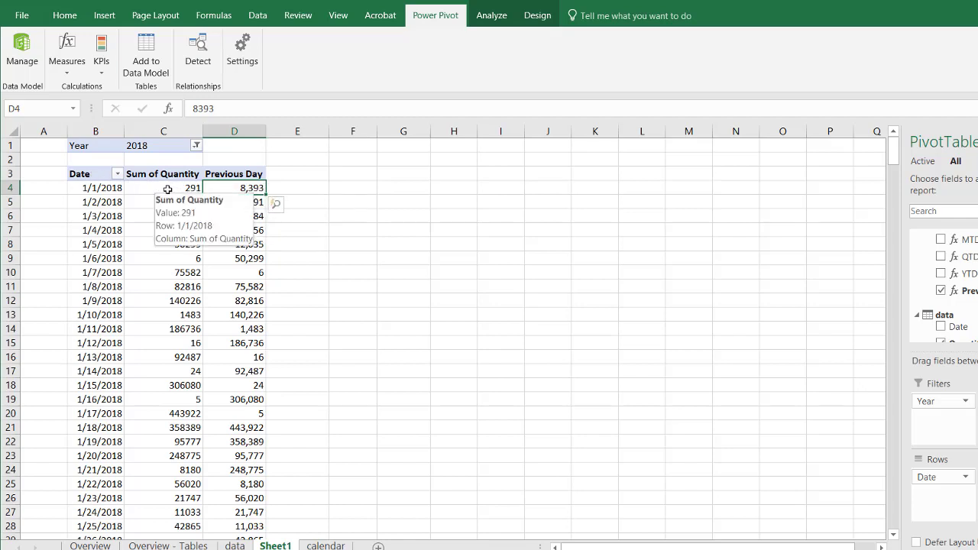
left_click(167, 189)
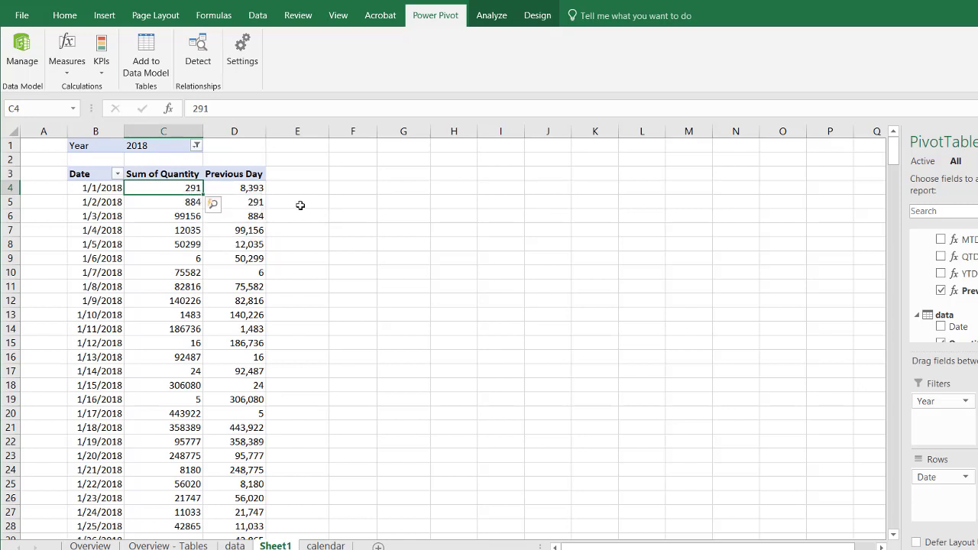
left_click(260, 202)
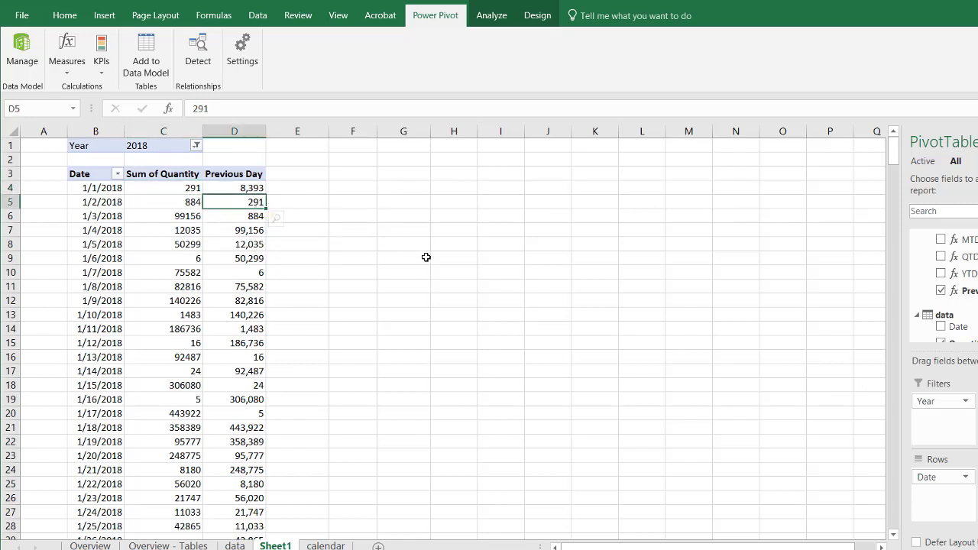
left_click(197, 205)
left_click(260, 218)
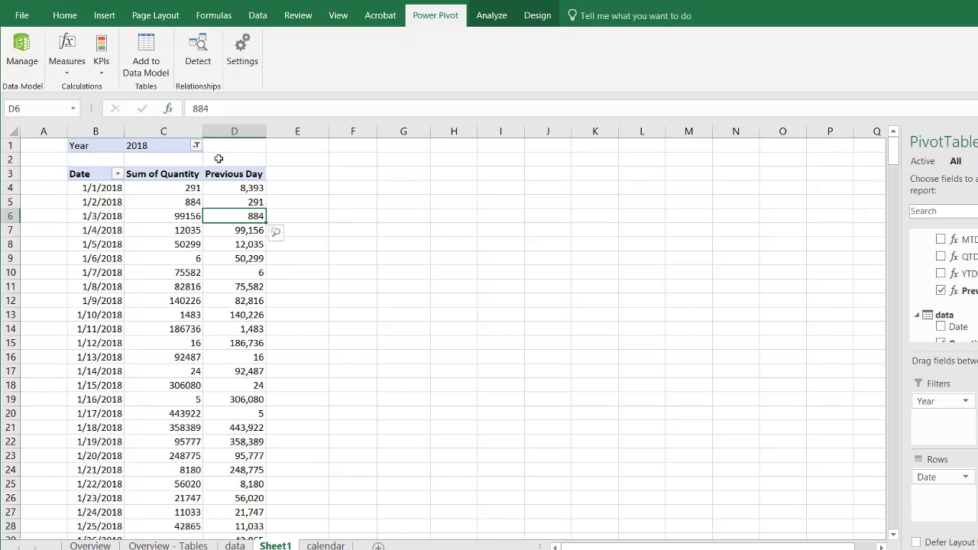
left_click(67, 76)
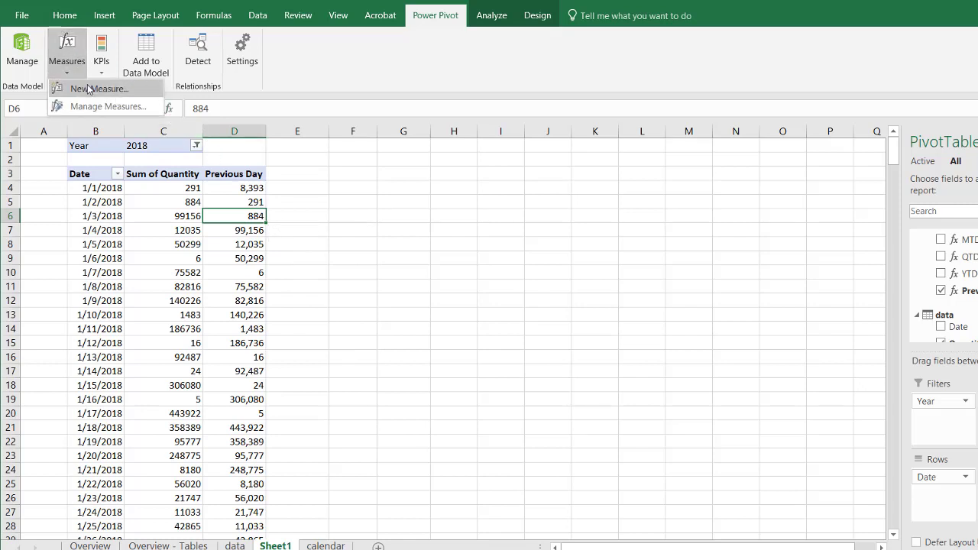
Review the existing Previous Day measure's definition and close it unchanged
left_click(102, 107)
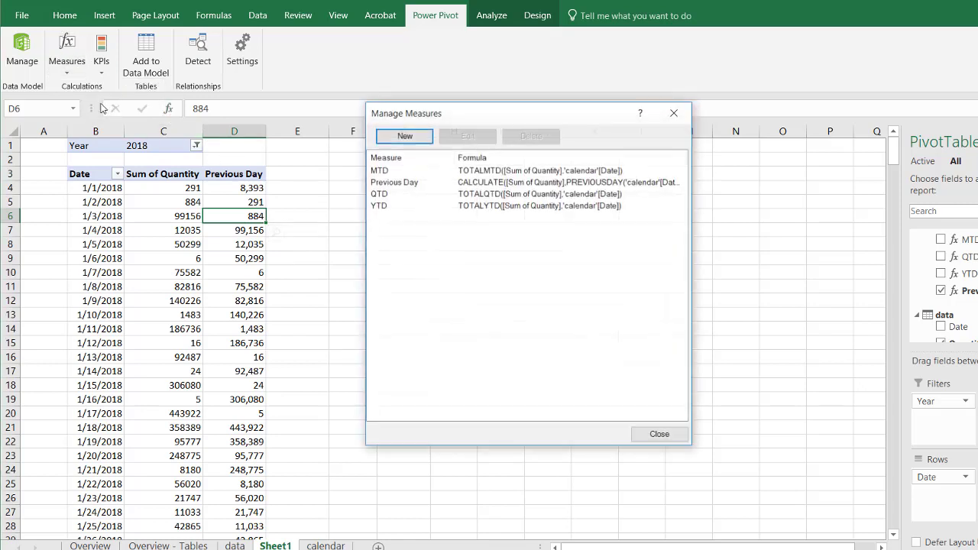
left_click(395, 185)
left_click(467, 136)
key("ctrl+c")
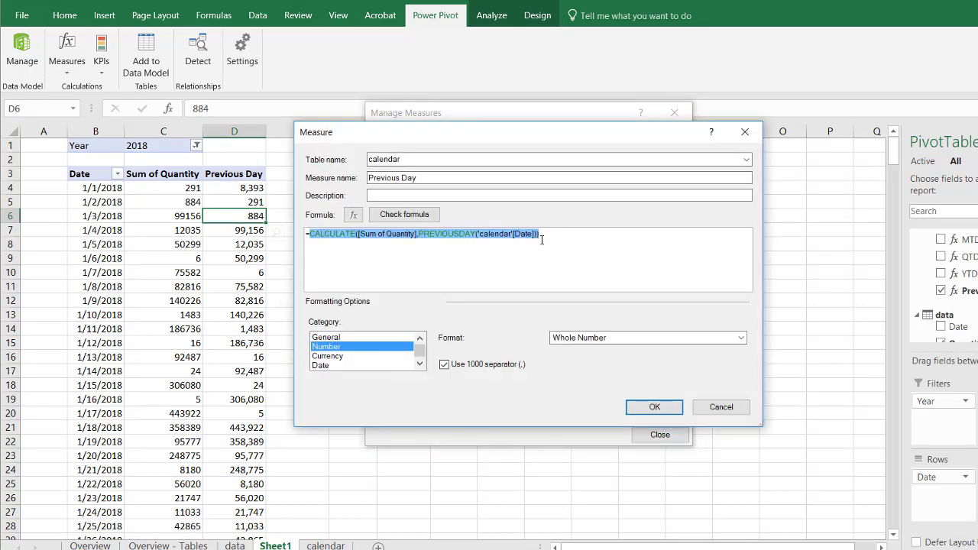
left_click(721, 407)
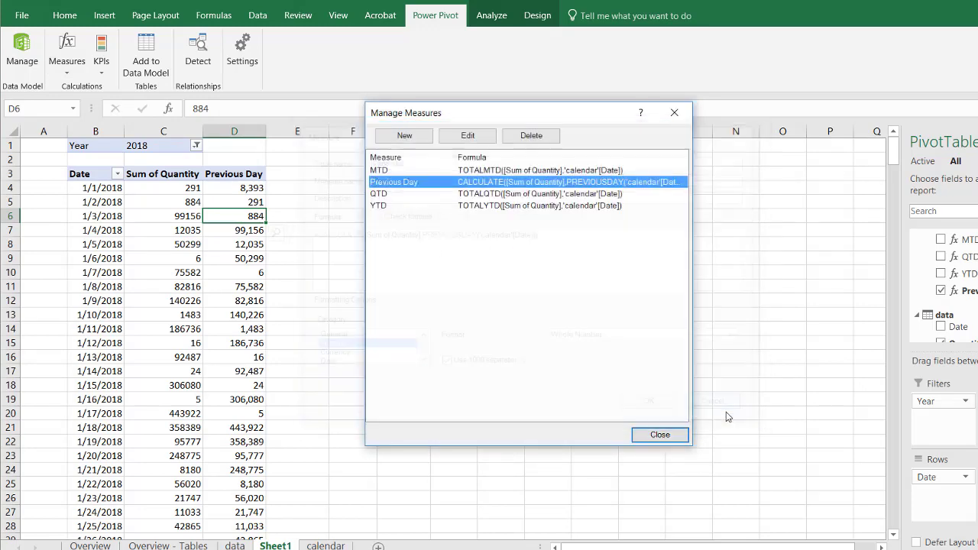
left_click(664, 432)
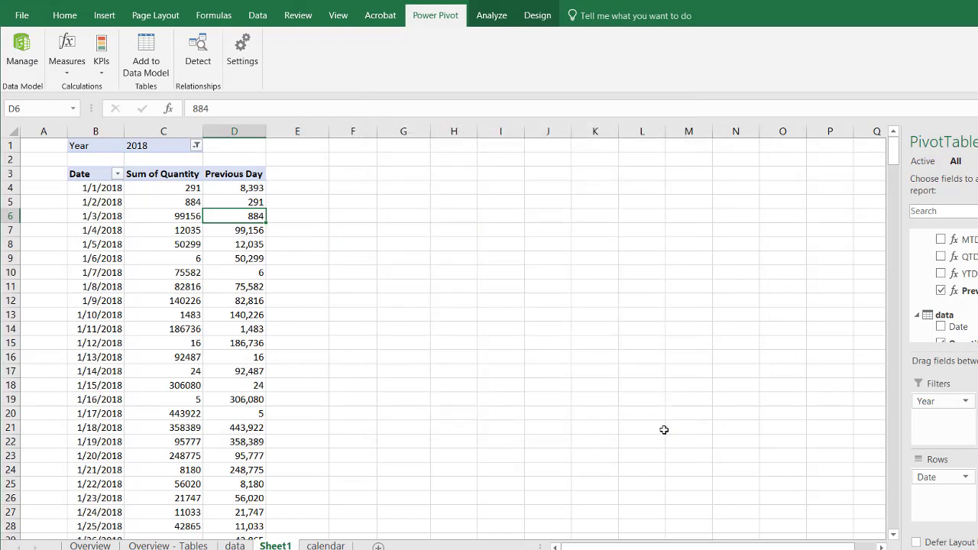
Create a Previous Month measure with =CALCULATE([Sum of Quantity],PREVIOUSMONTH('calendar'[Date]))
left_click(66, 66)
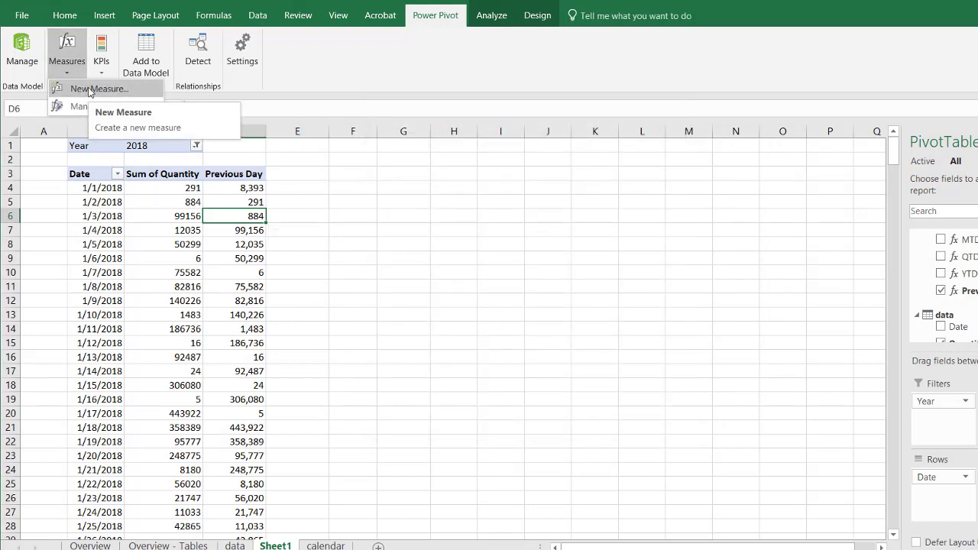
left_click(90, 90)
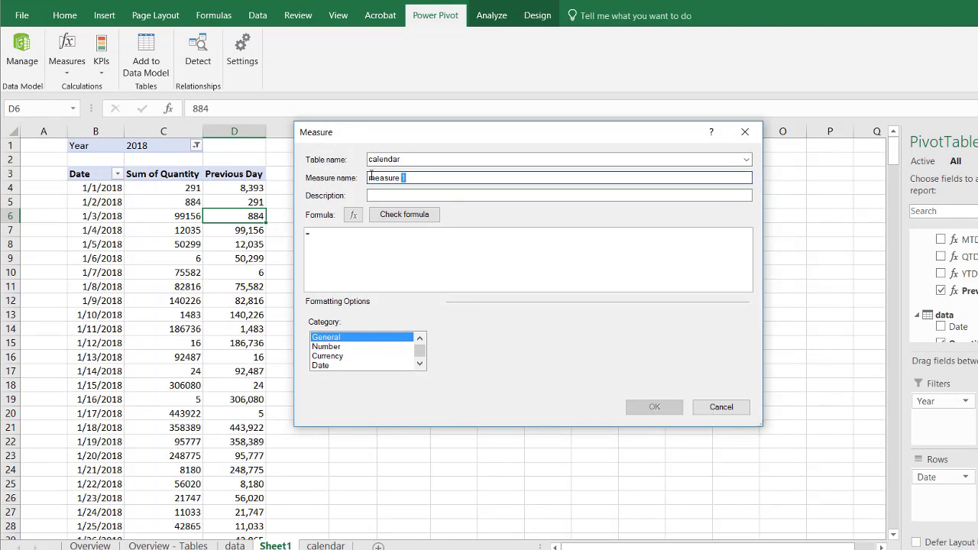
type("Previous Month")
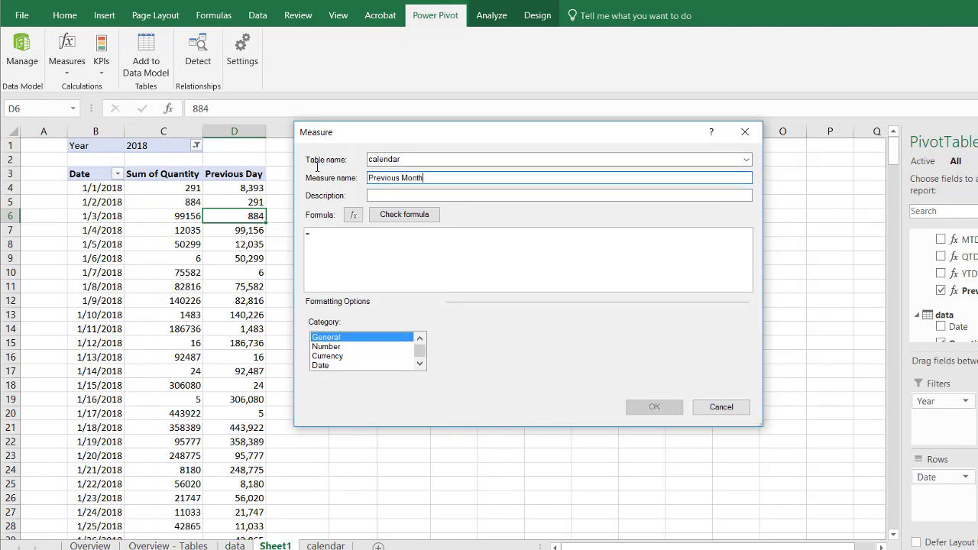
left_click(330, 235)
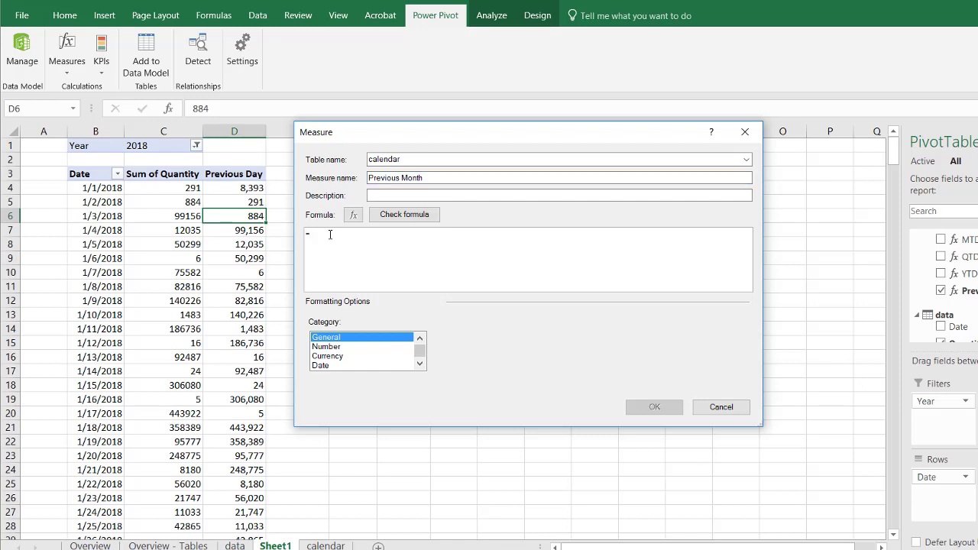
key("ctrl+v")
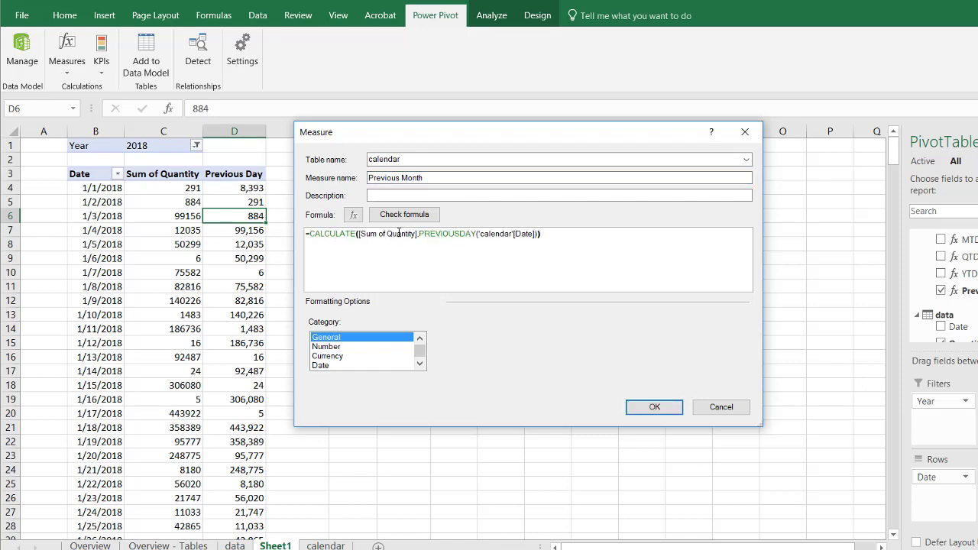
left_click(475, 235)
key("BackSpace")
key("BackSpace")
key("BackSpace")
key("BackSpace")
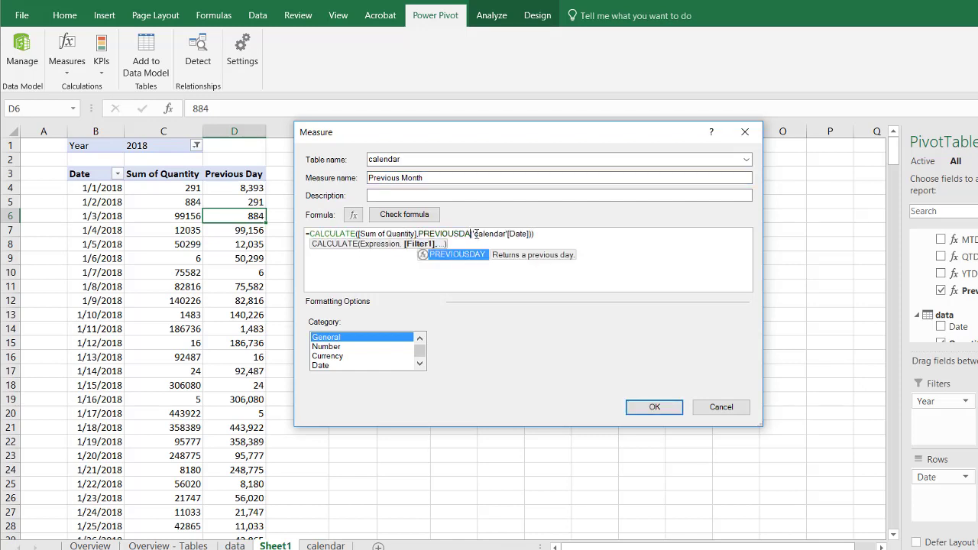
type("m")
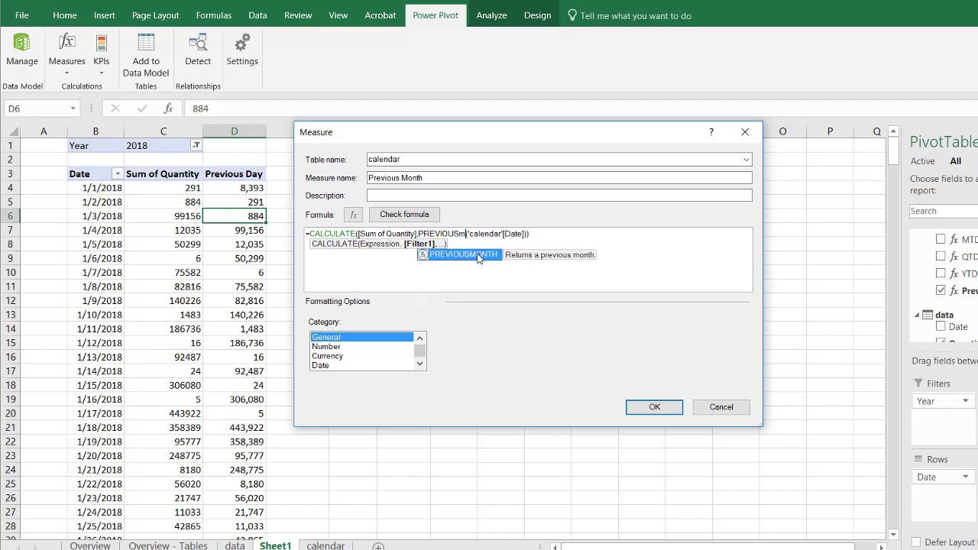
double_click(463, 254)
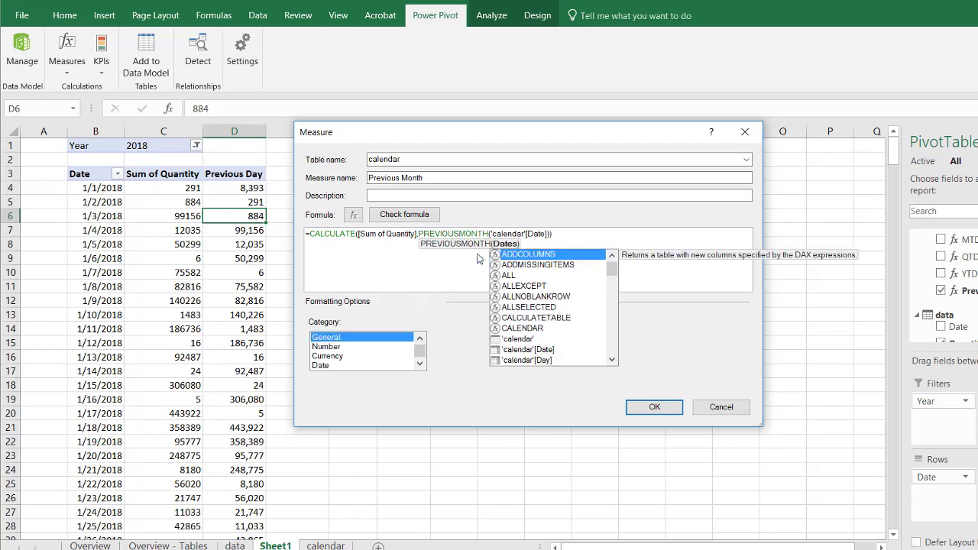
left_click(413, 218)
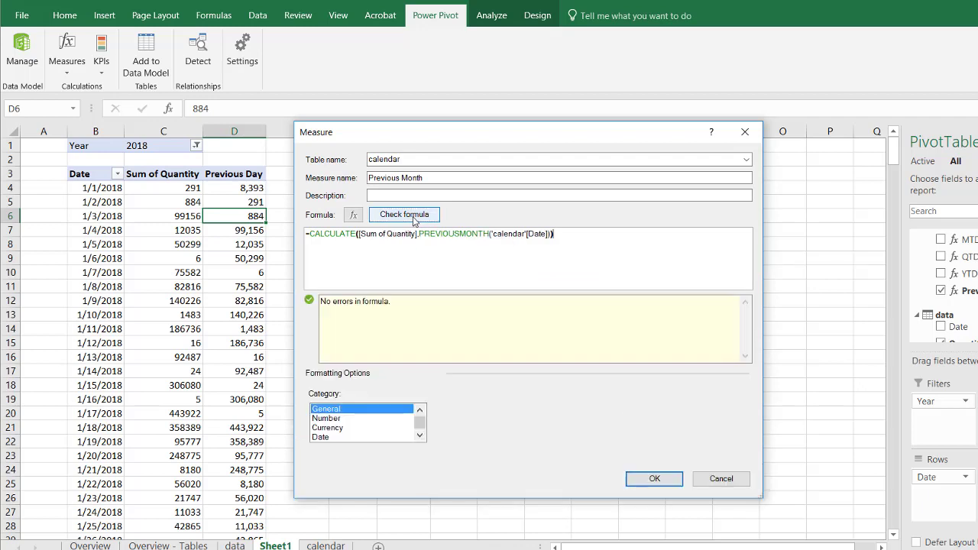
Format Previous Month as a whole number with thousands separators and save it
left_click(326, 419)
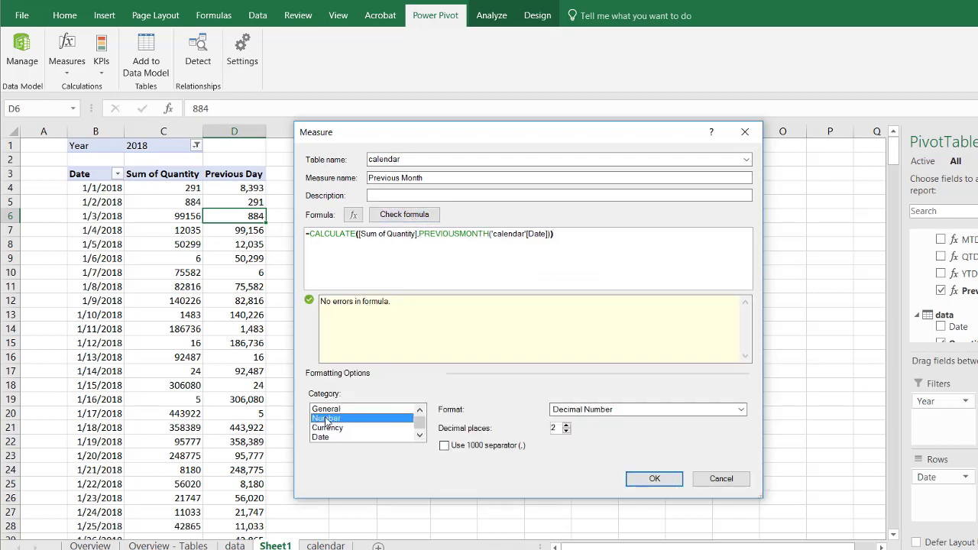
left_click(577, 409)
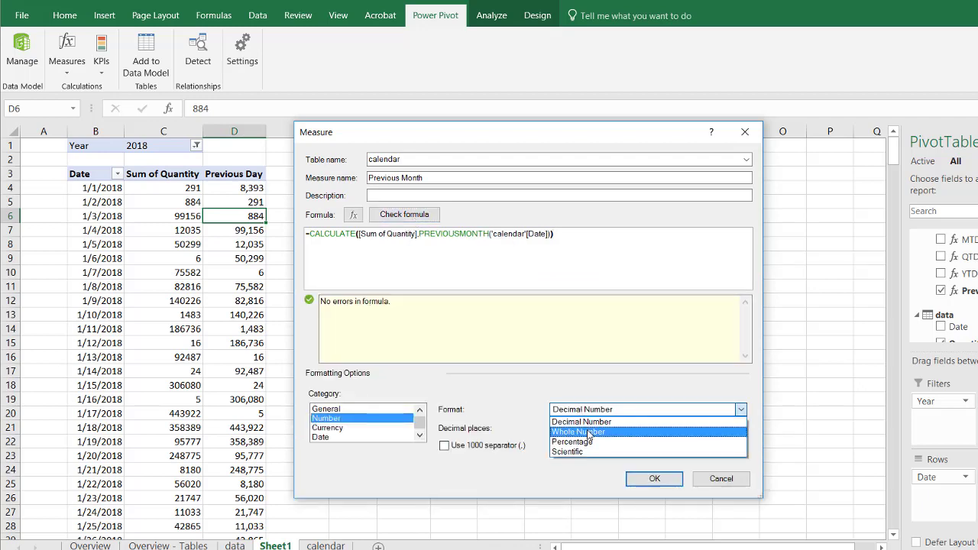
left_click(587, 432)
left_click(445, 436)
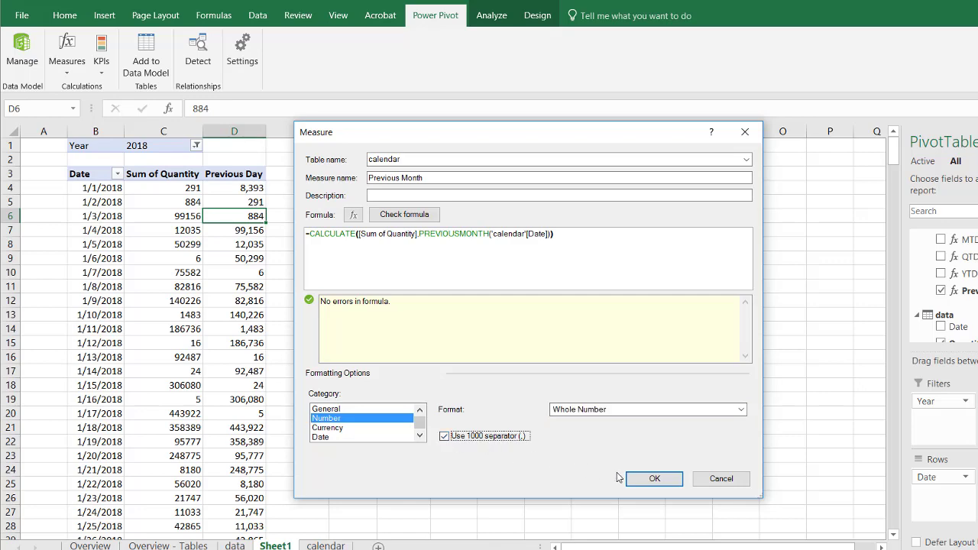
left_click(650, 479)
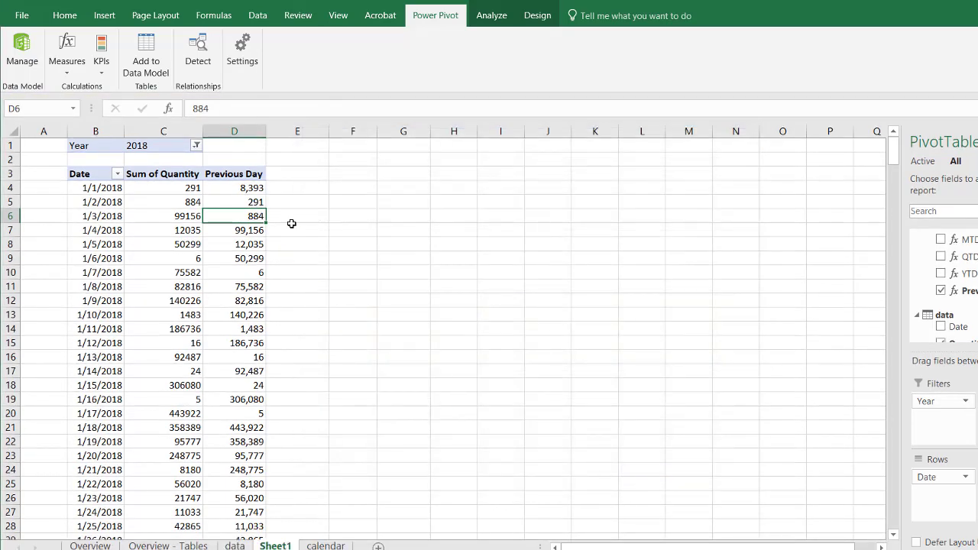
Group the PivotTable's daily dates by months
left_click(91, 202)
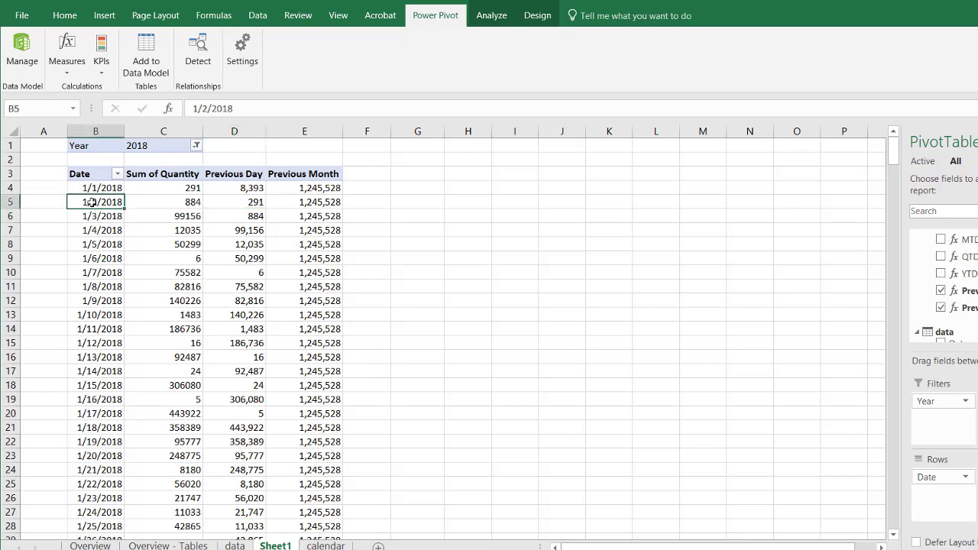
right_click(92, 205)
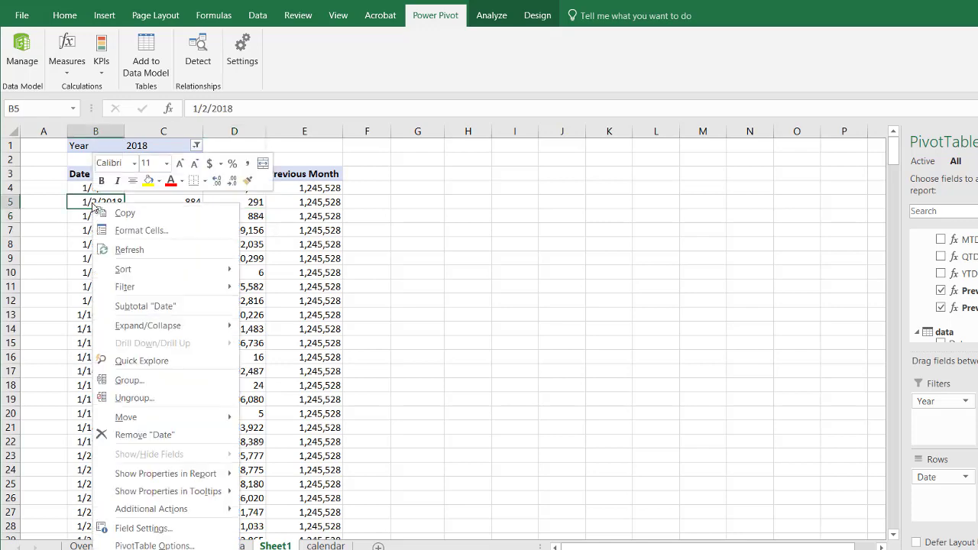
left_click(129, 380)
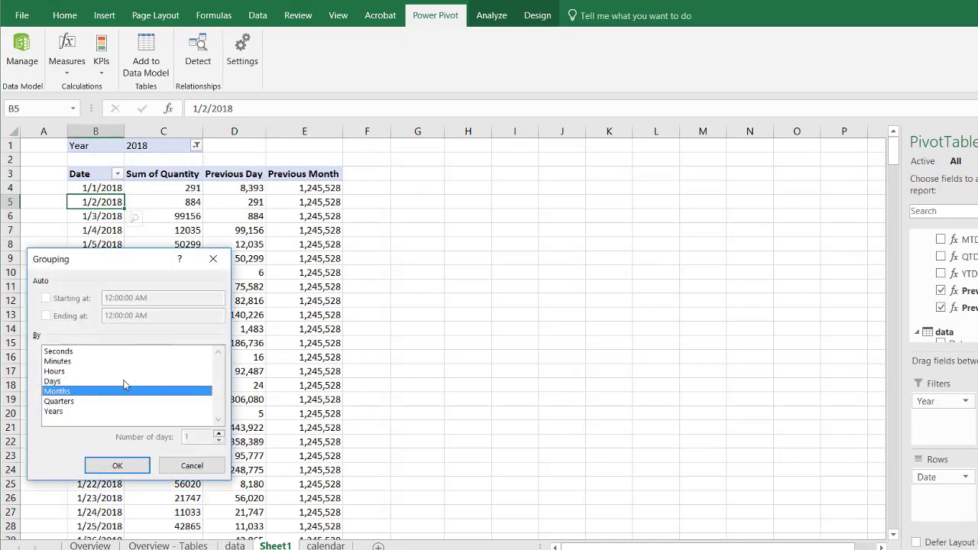
left_click(115, 463)
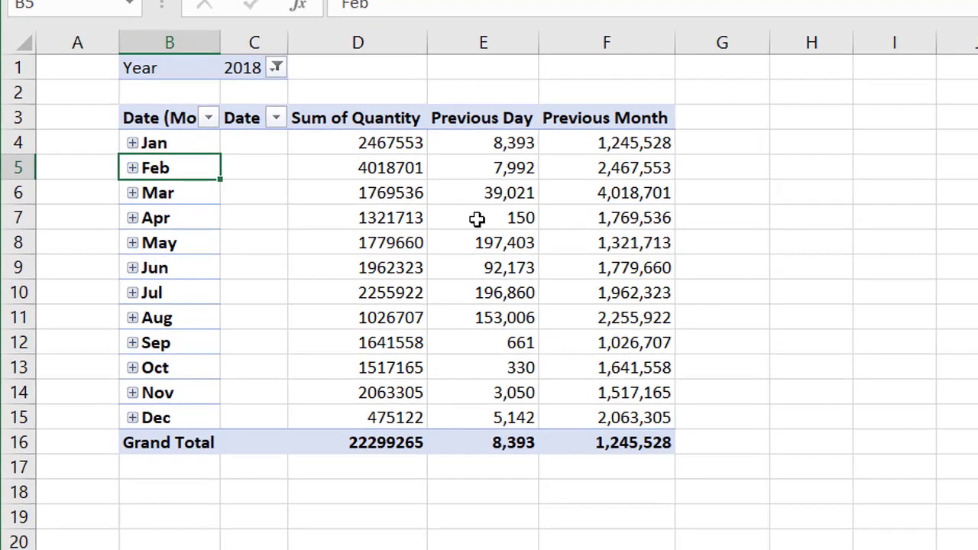
Confirm each Previous Month value matches the prior month's quantity, e.g. Mar's 4,018,701 equals Feb
left_click(371, 147)
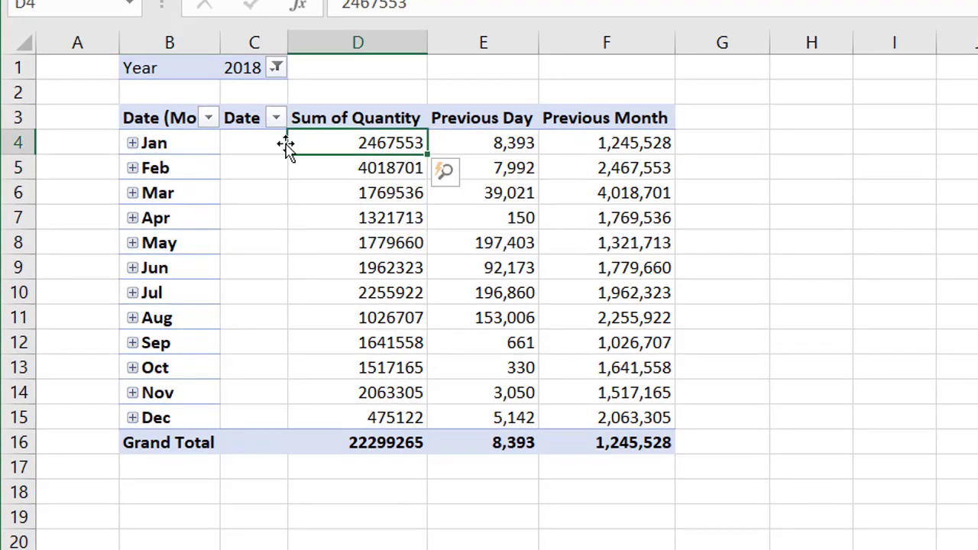
mouse_move(350, 145)
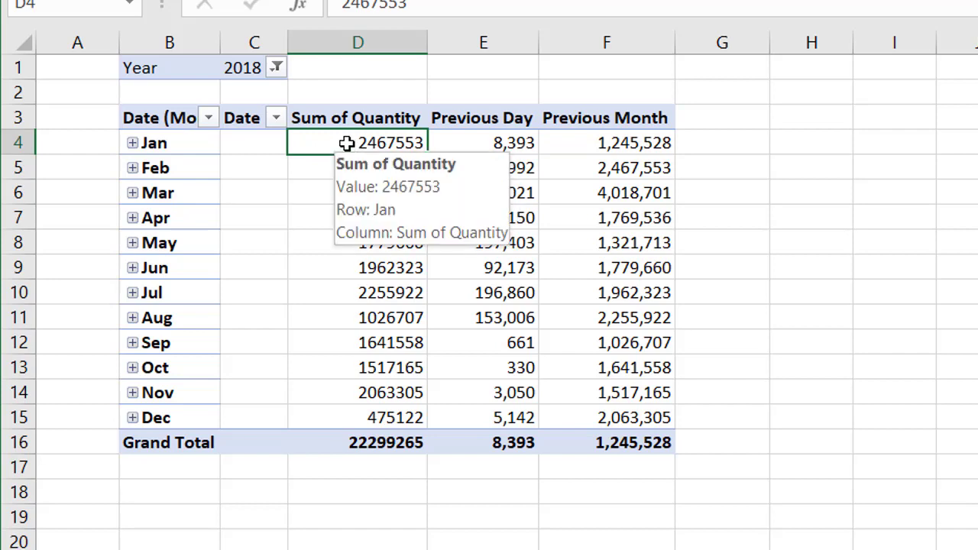
left_click(631, 169)
left_click(380, 166)
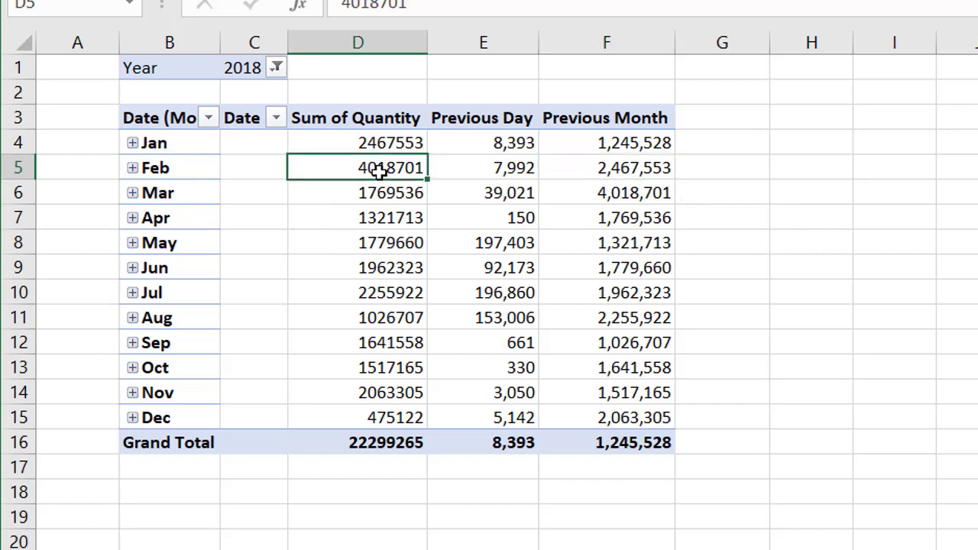
left_click(594, 192)
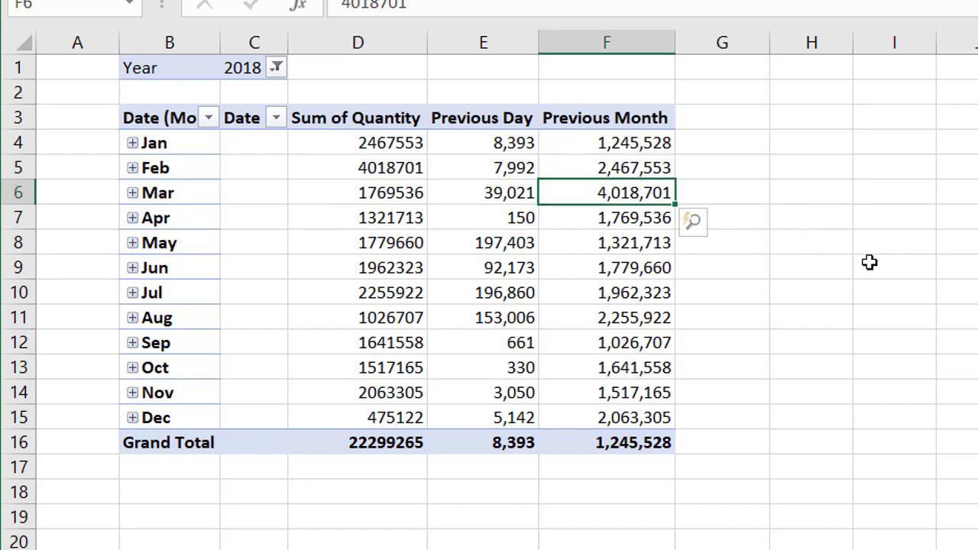
mouse_move(650, 237)
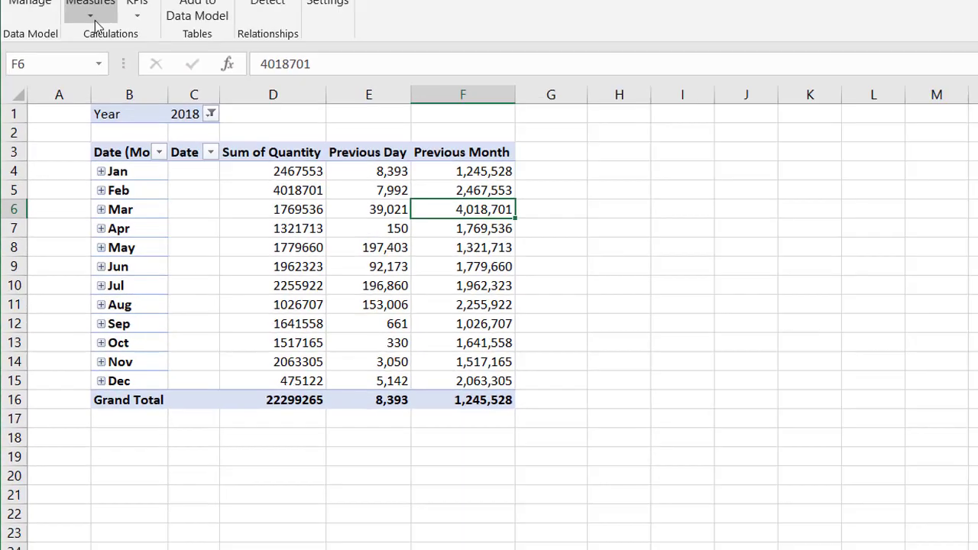
left_click(92, 21)
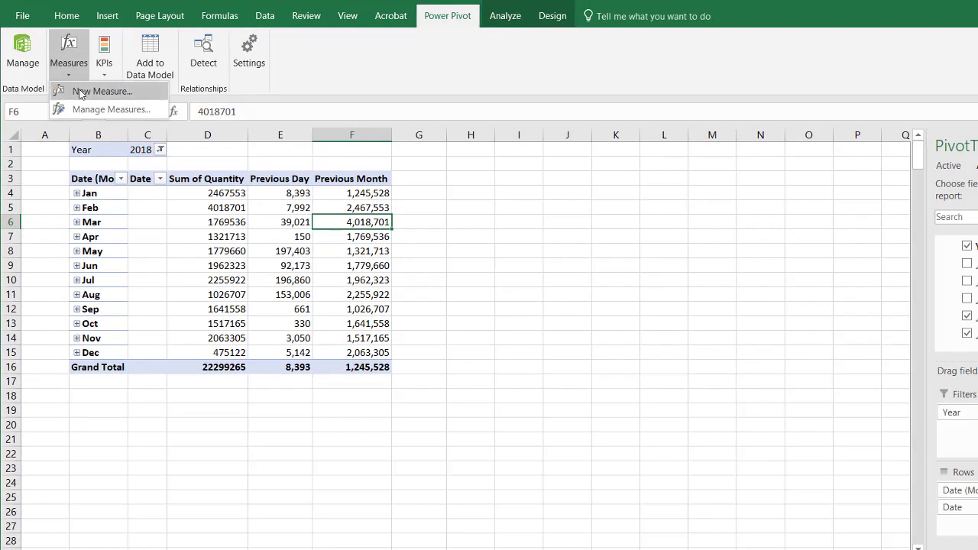
Create a Previous Qtr measure =CALCULATE([Sum of Quantity],PREVIOUSQUARTER('calendar'[Date])) and check the formula
left_click(79, 93)
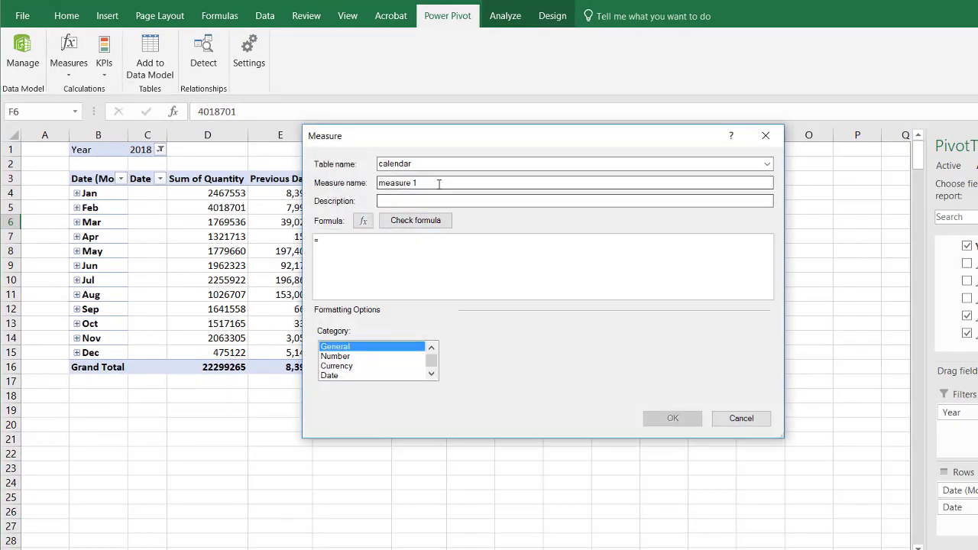
left_click_drag(439, 183, 308, 174)
type("Previou")
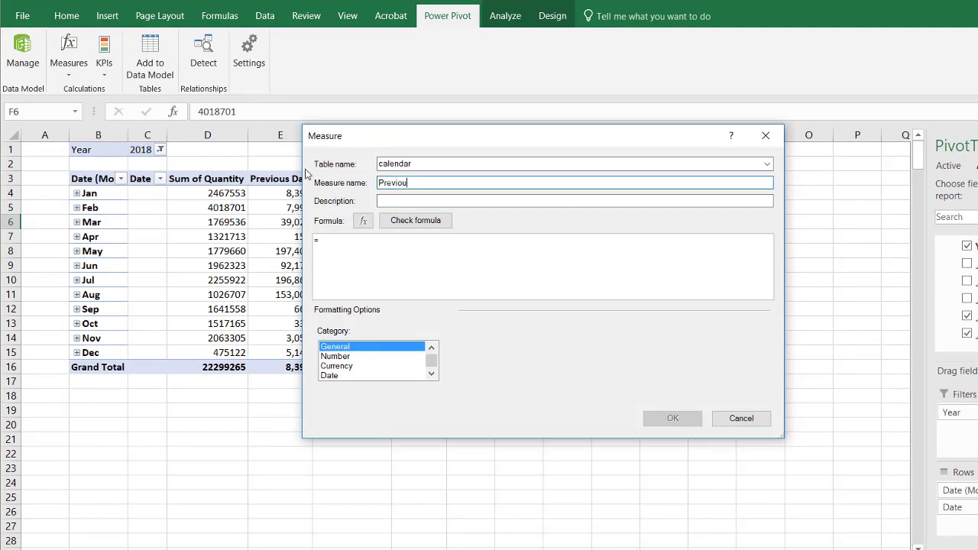
type("s Qtr")
left_click(360, 245)
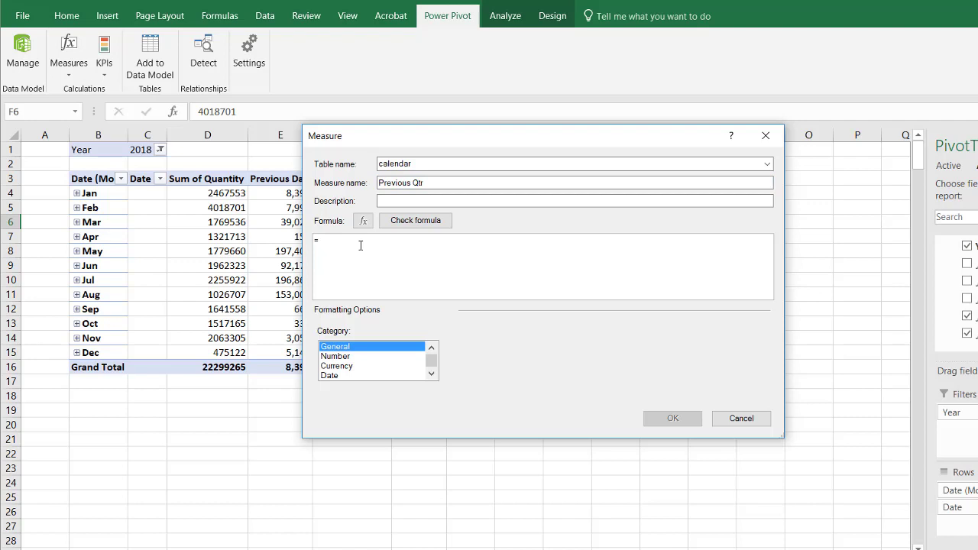
type("CALCULATE([Sum of Quantity],PREVIOUSDAY('calendar'[Date]))")
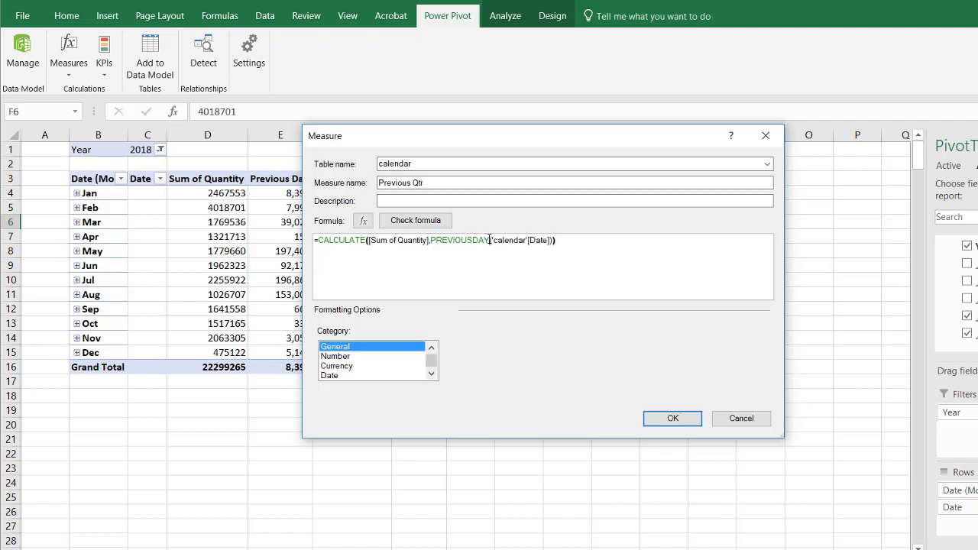
left_click(489, 240)
key("BackSpace")
key("BackSpace")
key("BackSpace")
double_click(480, 304)
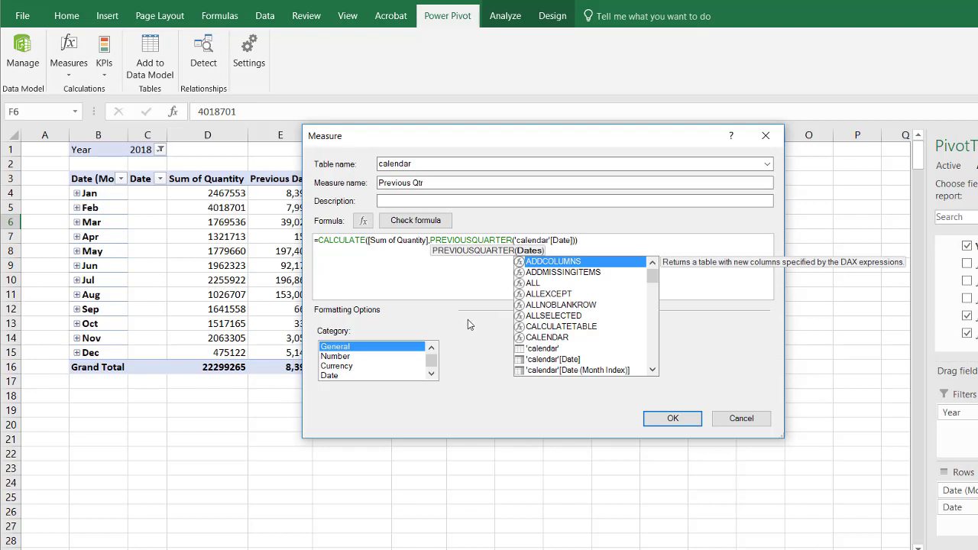
key("Tab")
key("BackSpace")
key("BackSpace")
key("BackSpace")
key("BackSpace")
key("BackSpace")
key("BackSpace")
key("BackSpace")
key("BackSpace")
key("BackSpace")
key("BackSpace")
key("BackSpace")
left_click(405, 221)
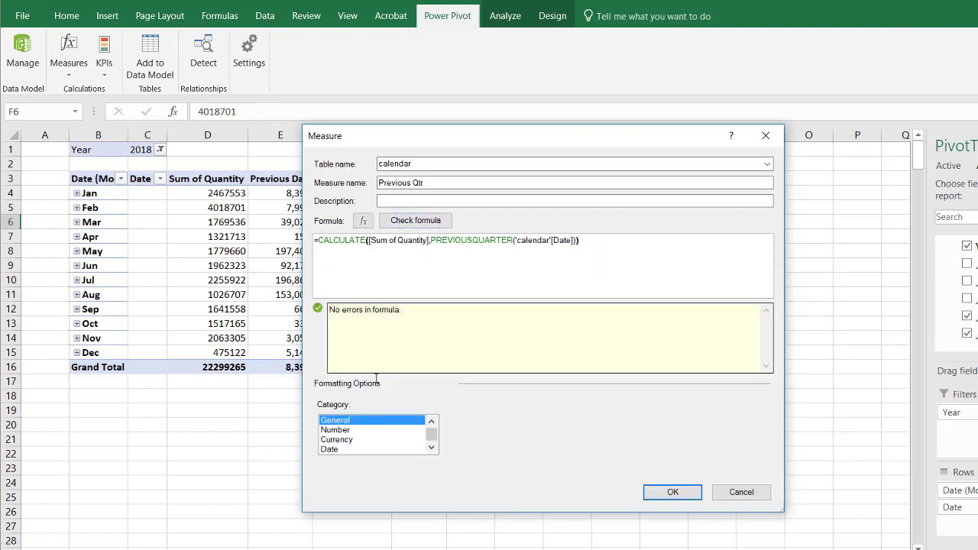
Format Previous Qtr as a whole number with a 1000 separator and save it
left_click(353, 429)
left_click(608, 419)
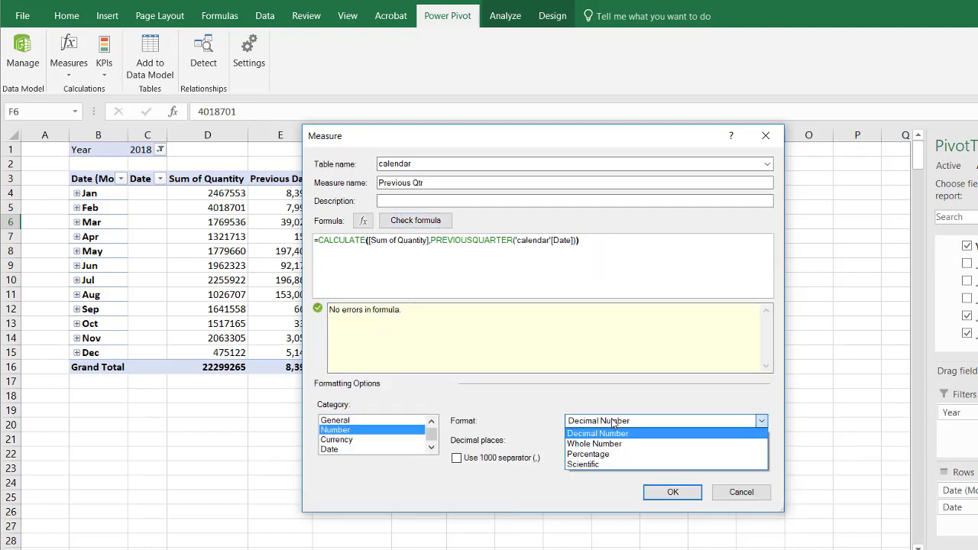
left_click(589, 442)
left_click(504, 457)
left_click(670, 492)
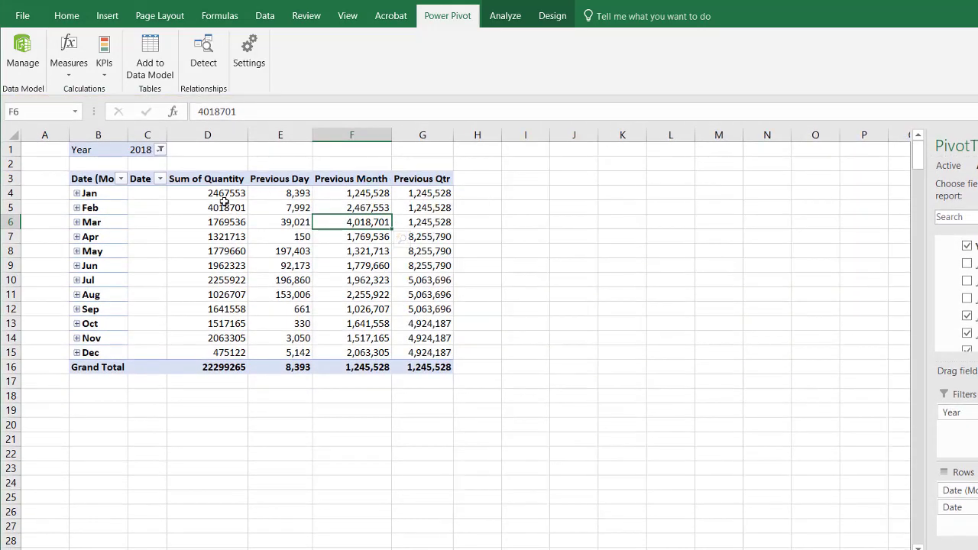
Select the January–March quantities to confirm they sum to April's Previous Qtr of 8,255,790
left_click_drag(223, 192, 222, 220)
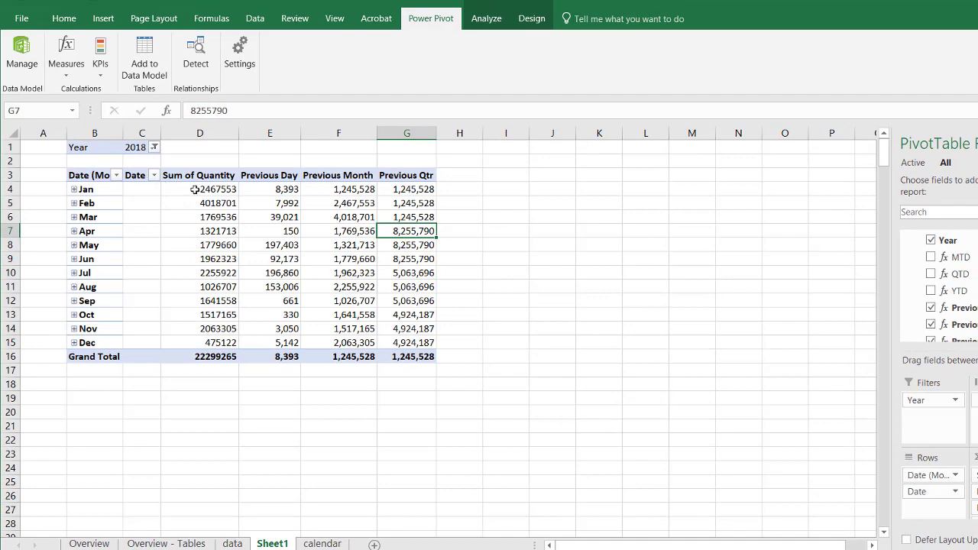
left_click_drag(195, 189, 191, 216)
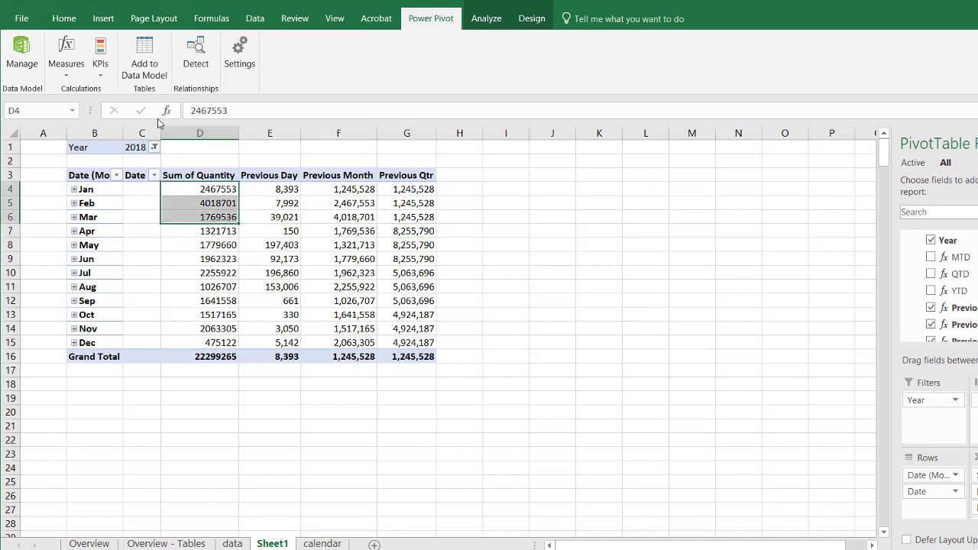
left_click(67, 70)
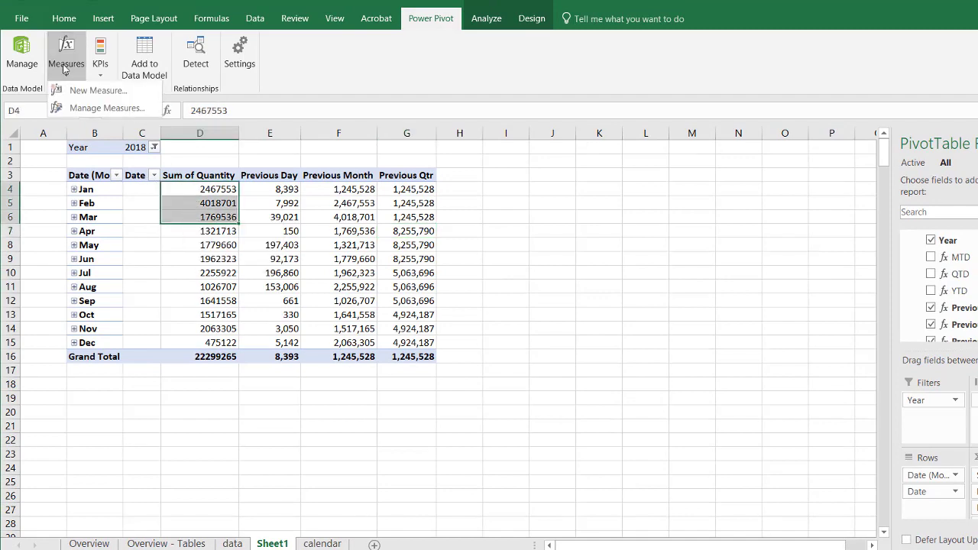
Create a Previous Yr measure using CALCULATE([Sum of Quantity],PREVIOUSYEAR('calendar'[Date])) and check it
left_click(96, 91)
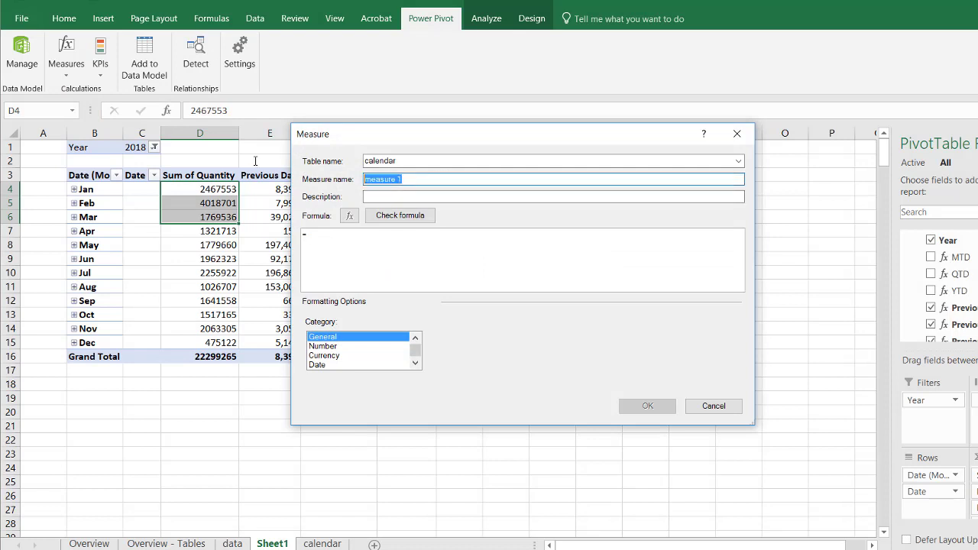
type("Previous Yr")
type("CALCULATE([Sum of Quantity],PREVIOUSDAY('calendar'[Date]))")
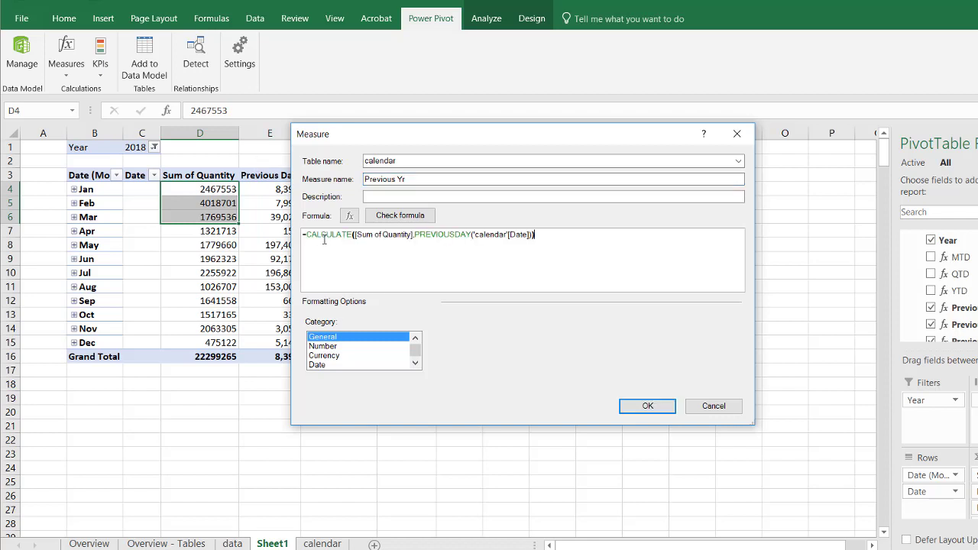
key("BackSpace")
key("BackSpace")
key("BackSpace")
key("BackSpace")
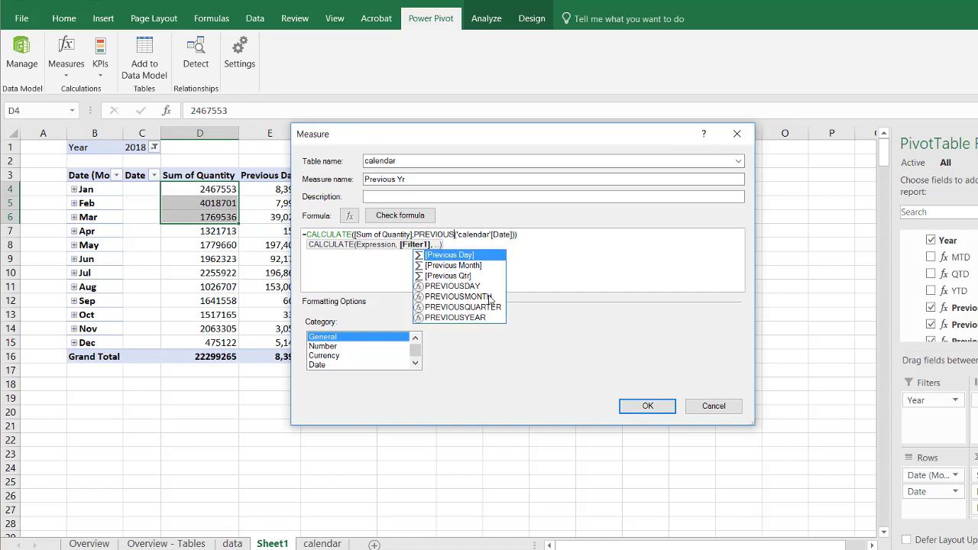
double_click(461, 320)
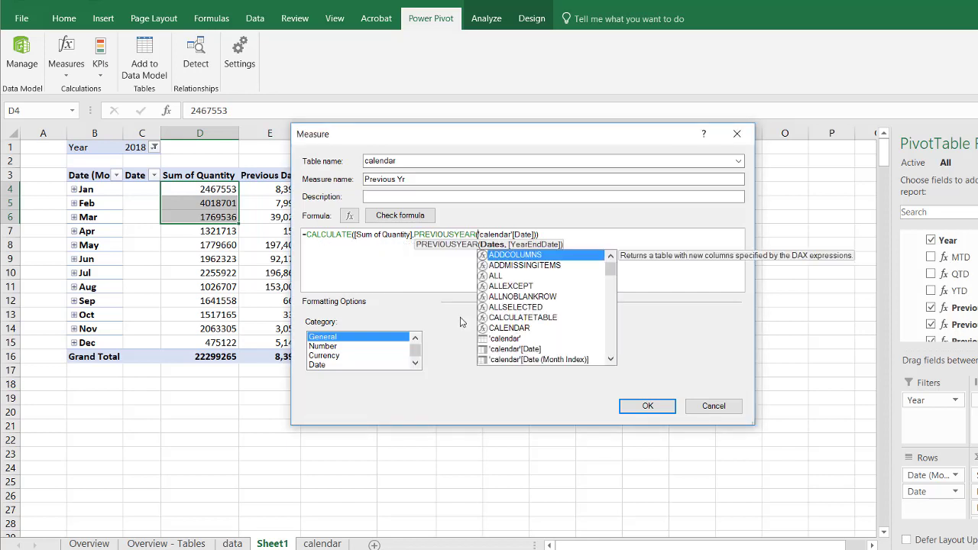
left_click(404, 218)
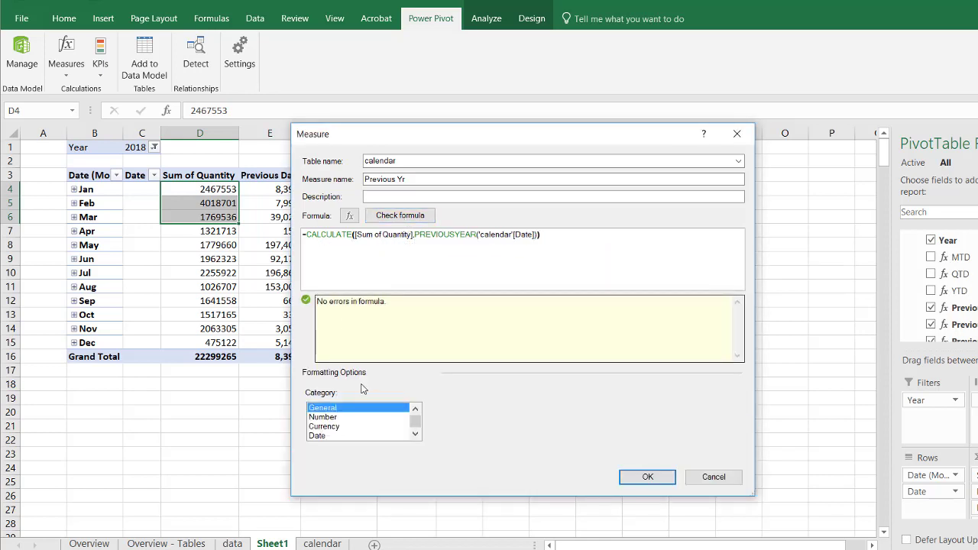
Format Previous Yr as a whole number with a 1000 separator and save it
left_click(324, 418)
left_click(589, 408)
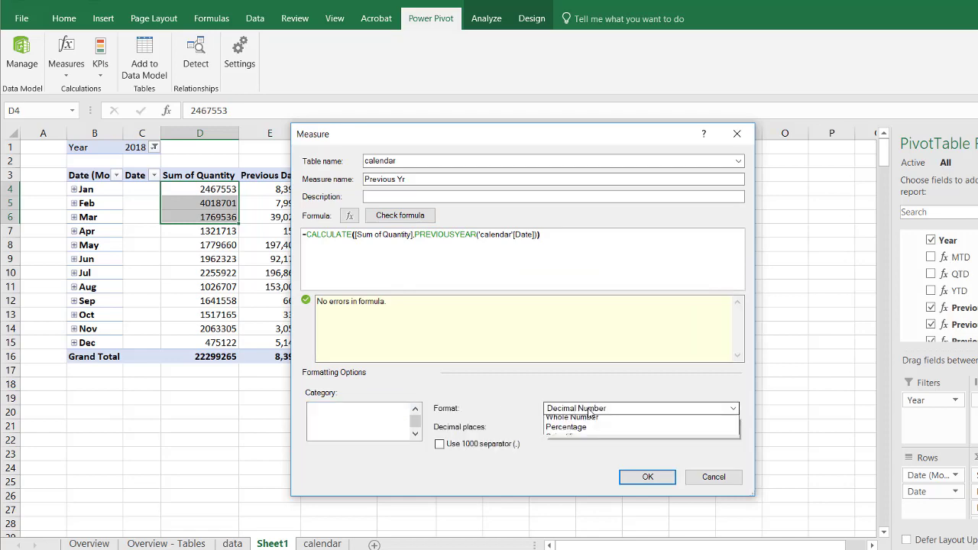
left_click(592, 432)
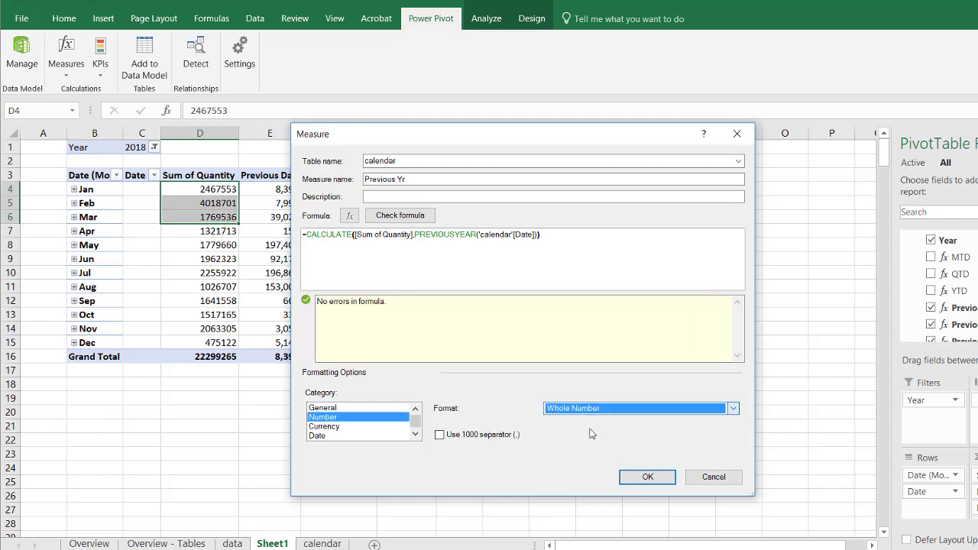
left_click(477, 436)
left_click(640, 477)
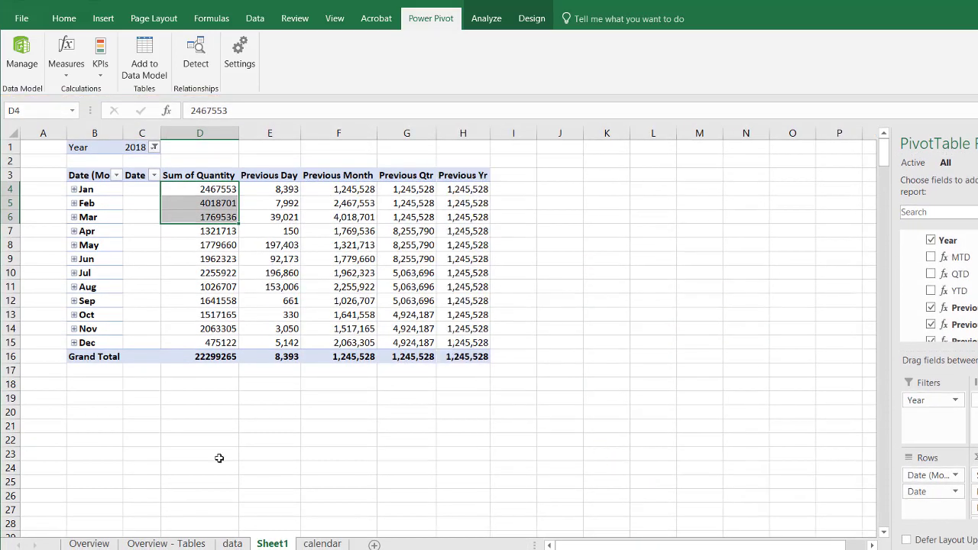
left_click(90, 202)
right_click(95, 201)
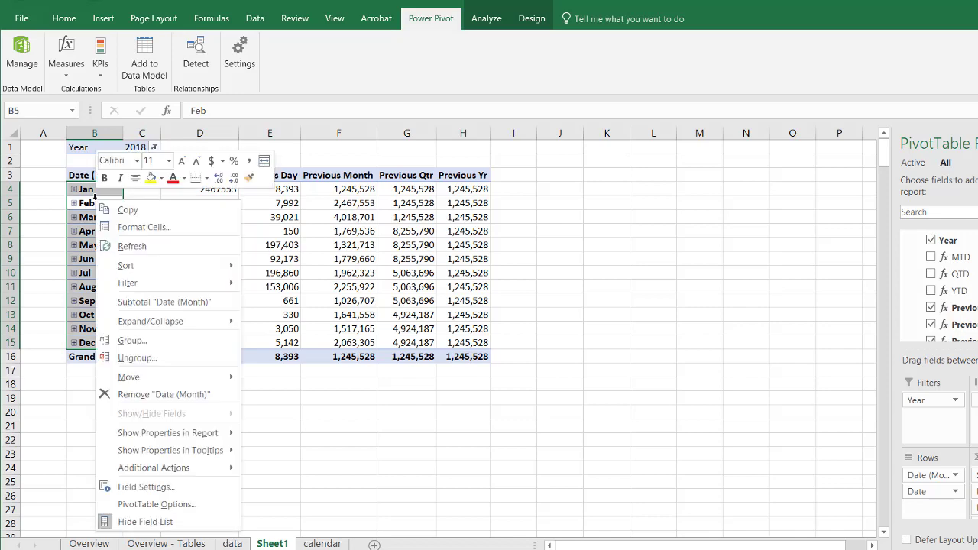
left_click(203, 359)
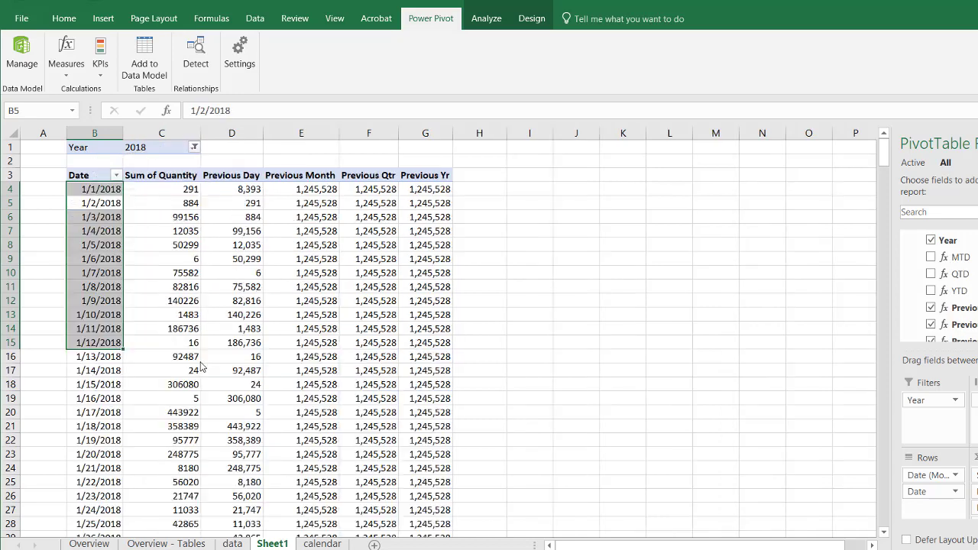
left_click(196, 148)
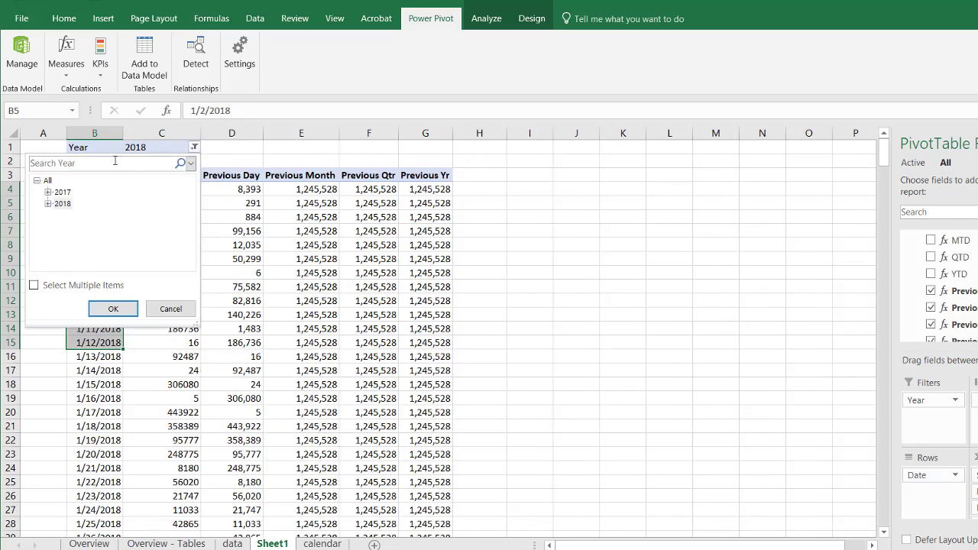
left_click(48, 180)
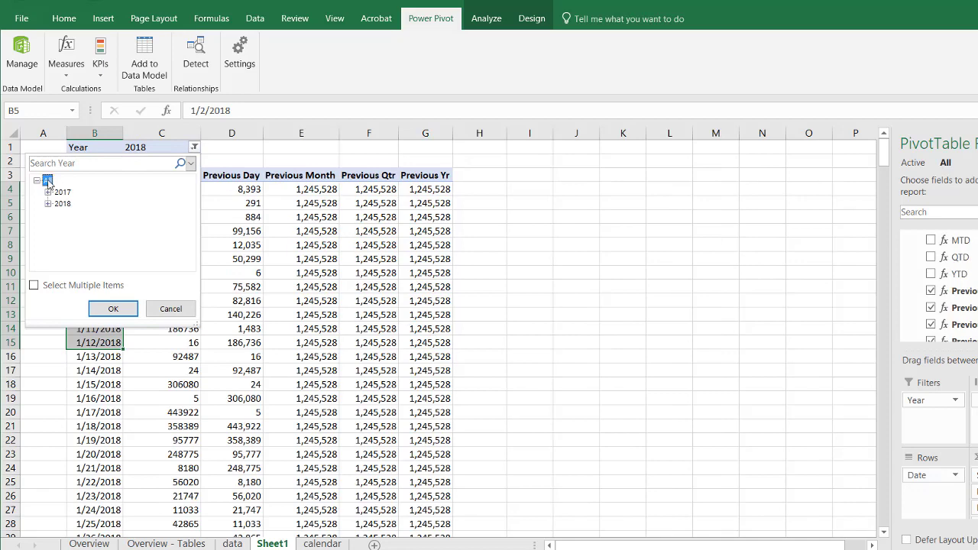
left_click(113, 309)
left_click(243, 202)
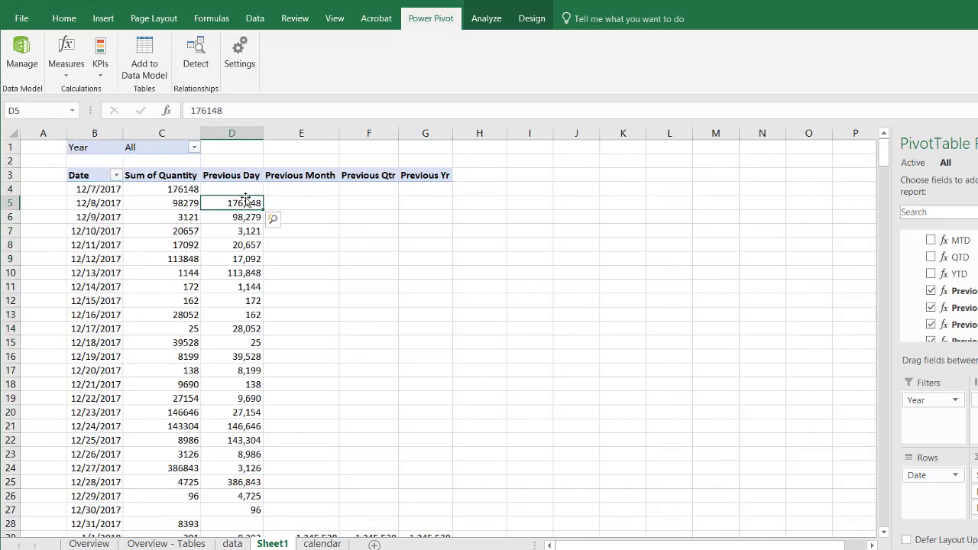
scroll(414, 231, "down", 2)
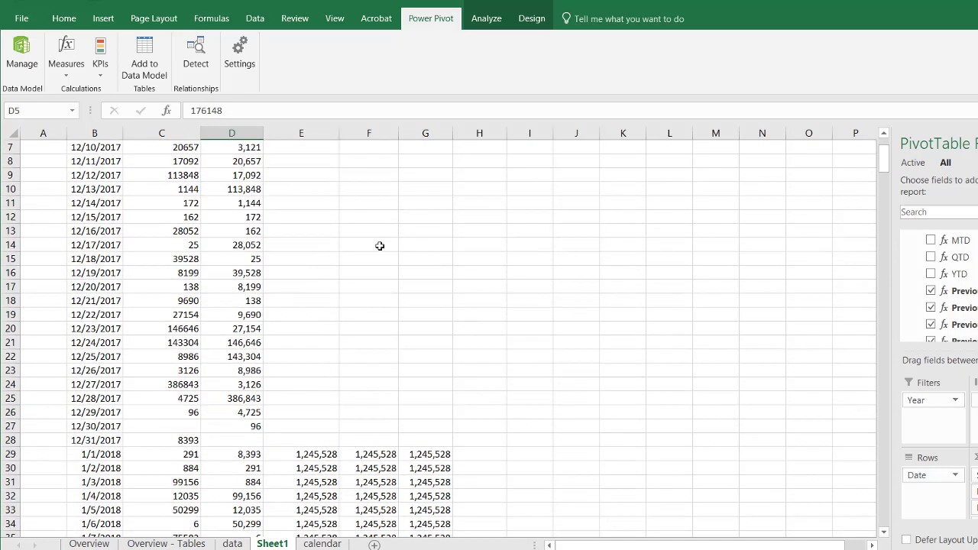
left_click(101, 456)
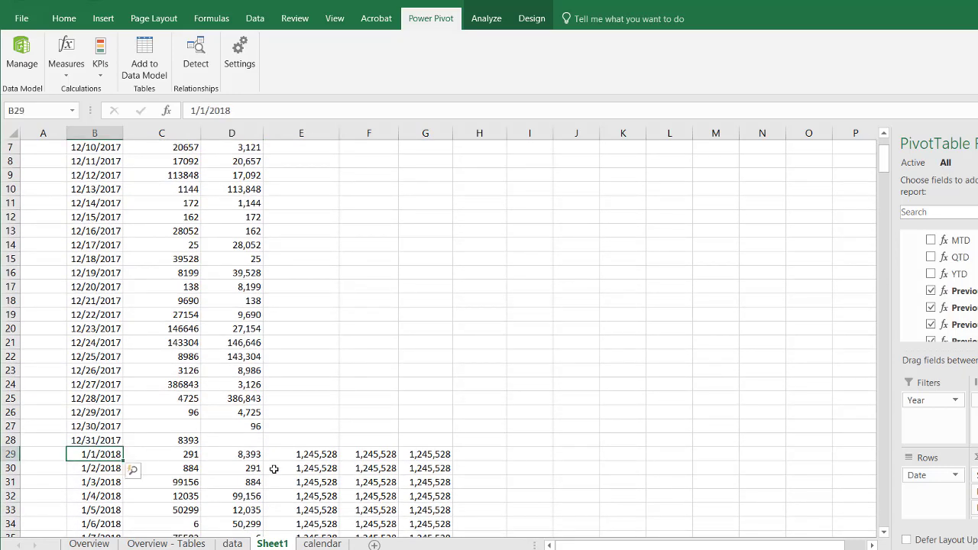
left_click(429, 453)
mouse_move(428, 454)
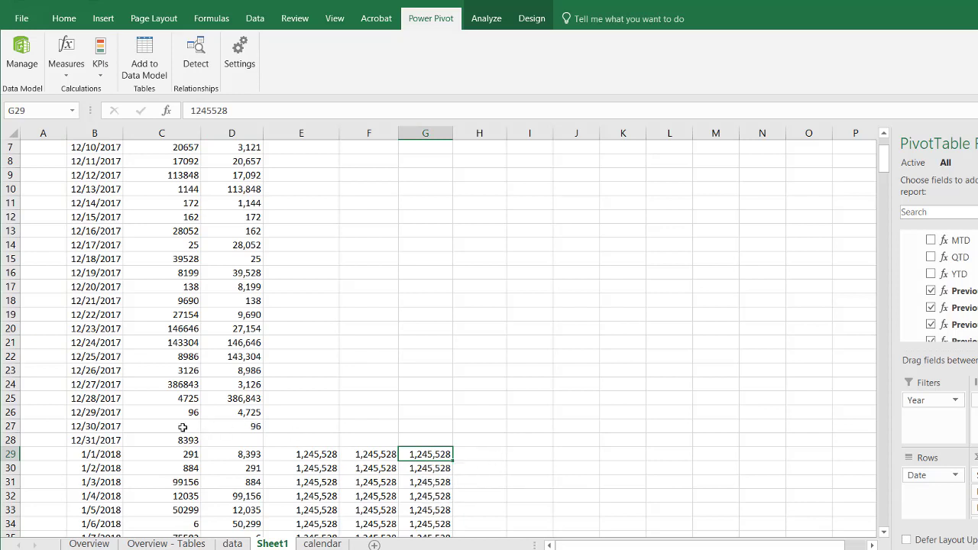
left_click_drag(173, 440, 166, 188)
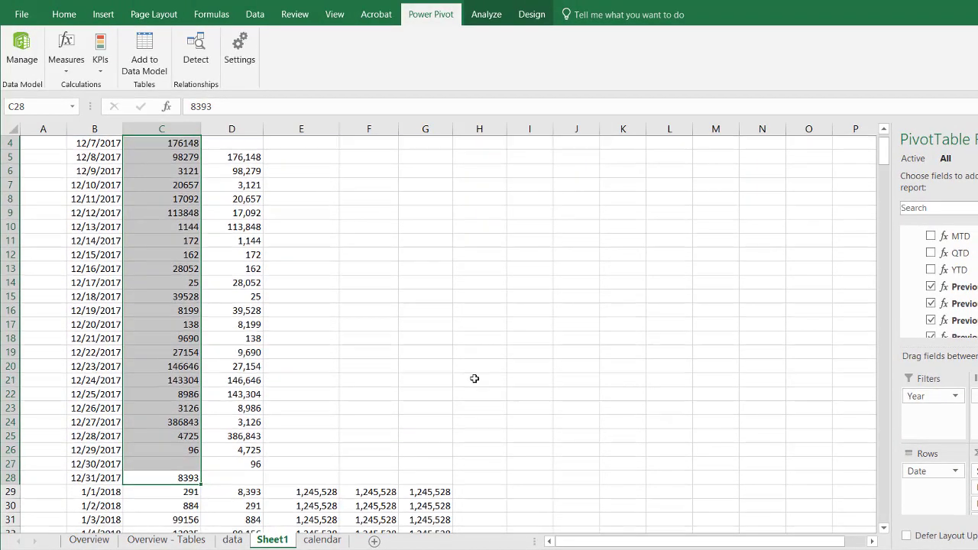
left_click(433, 492)
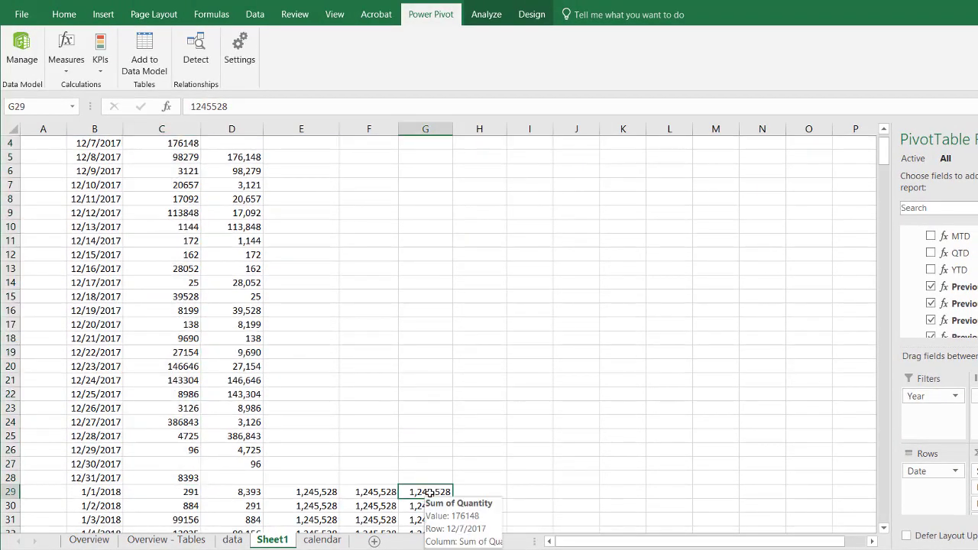
scroll(432, 459, "up", 1)
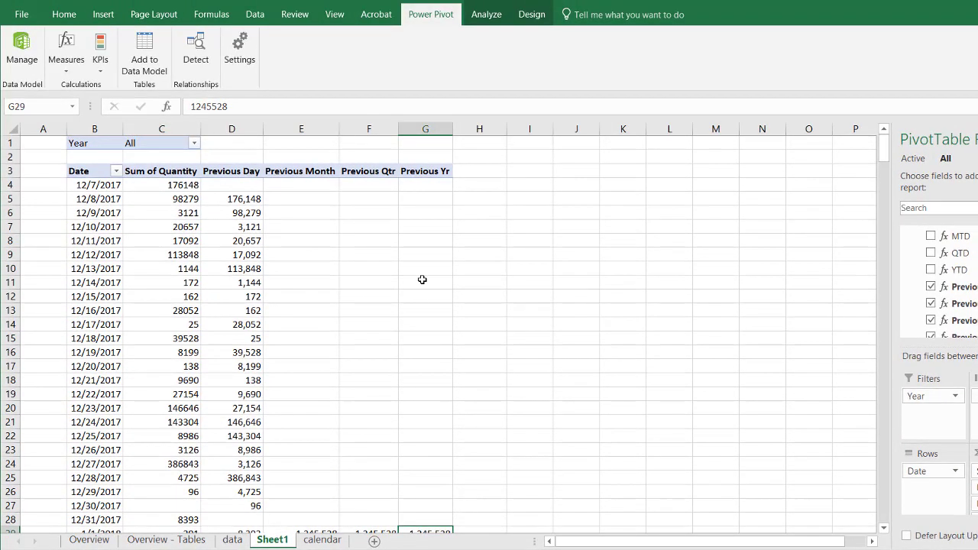
left_click(425, 171)
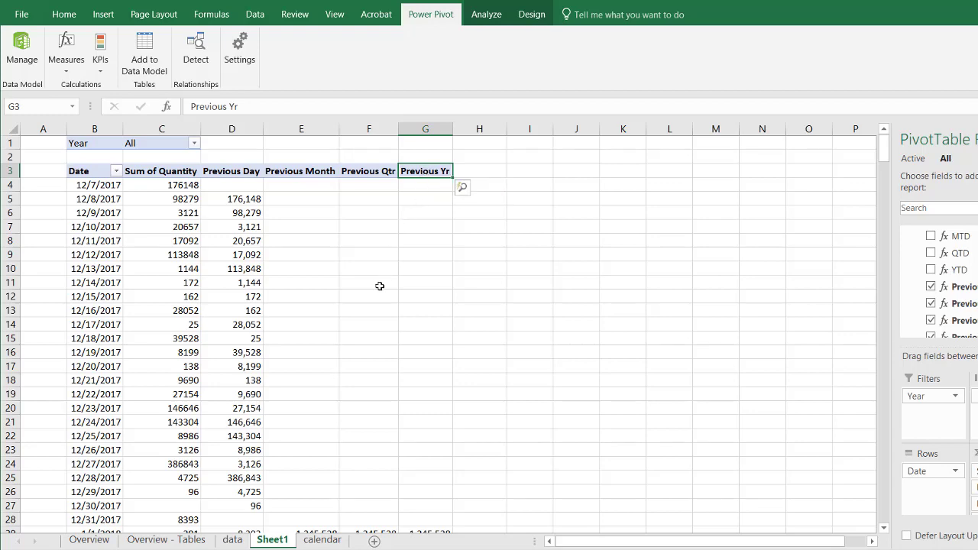
left_click(89, 539)
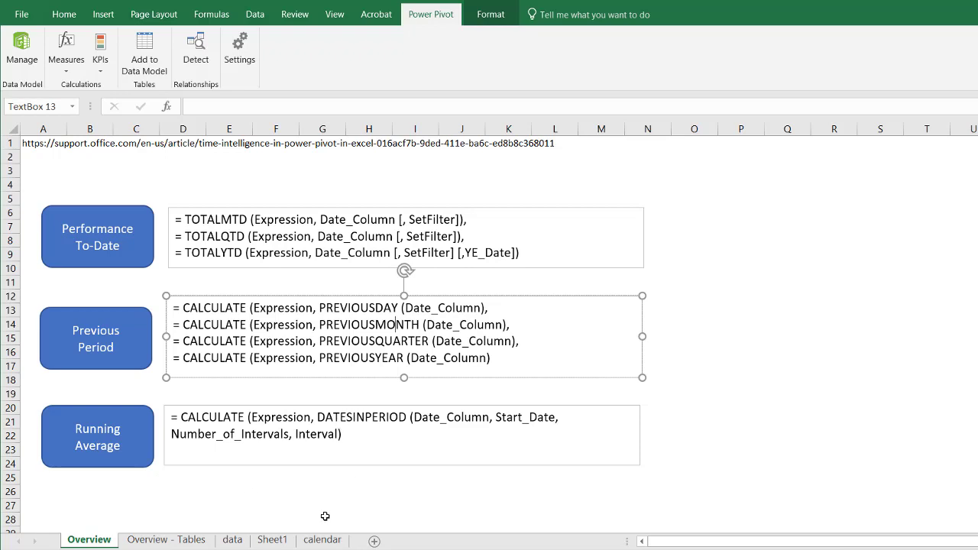
left_click(272, 539)
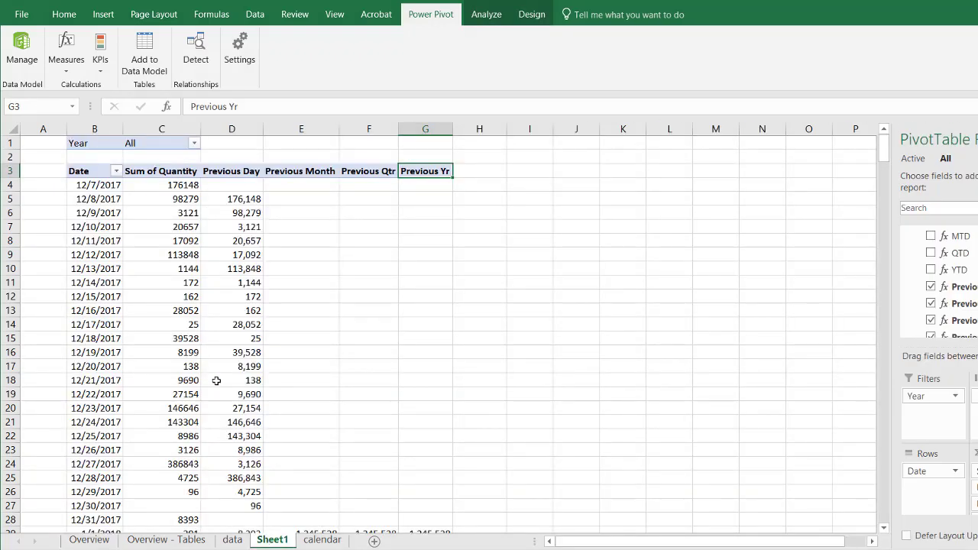
Uncheck the Previous Yr, Previous Qtr, Previous Month and Previous Day measures in the field list
scroll(939, 304, "down", 3)
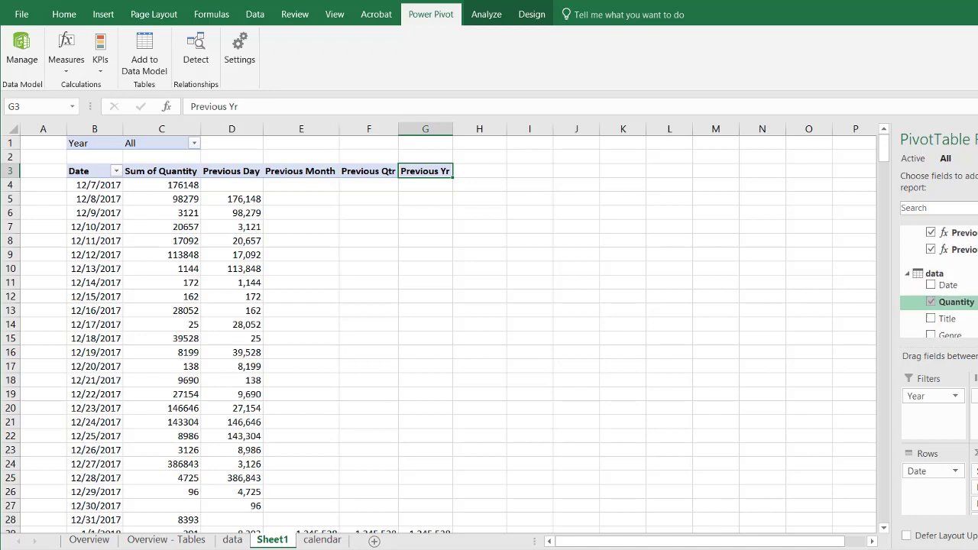
scroll(937, 307, "up", 3)
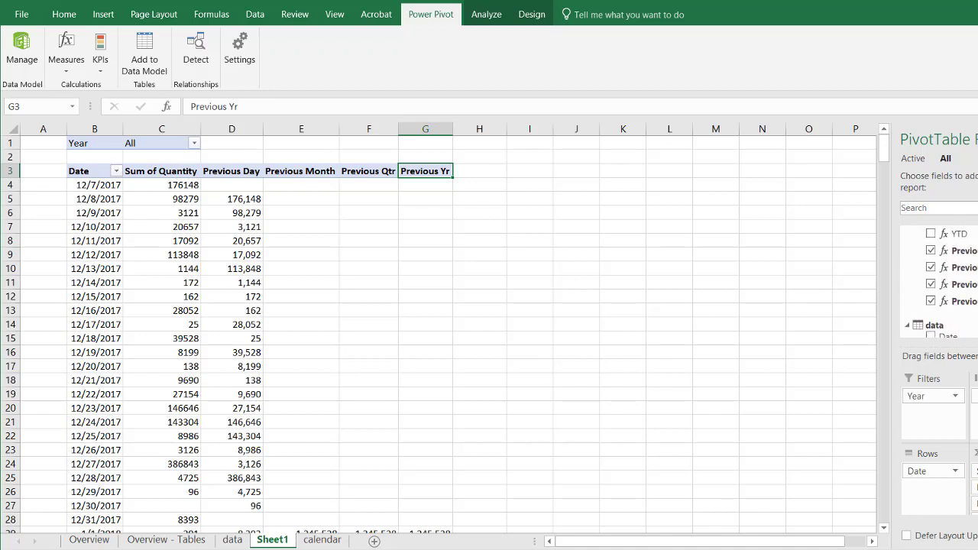
left_click(930, 306)
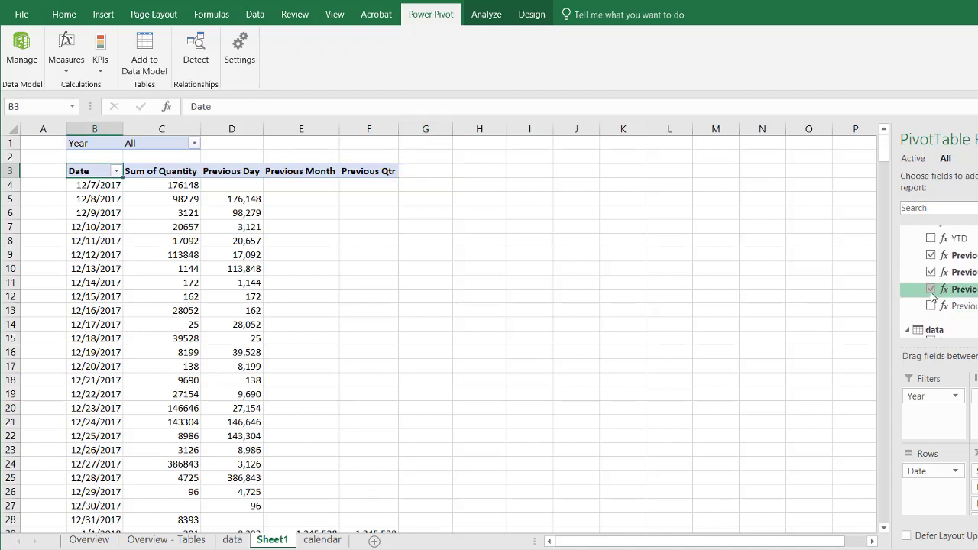
left_click(931, 289)
left_click(930, 272)
left_click(930, 255)
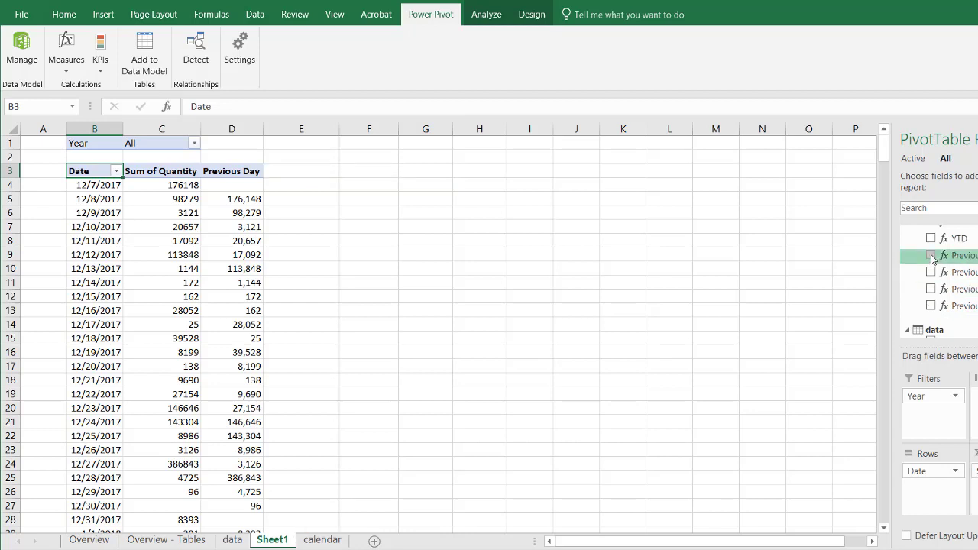
Start a new 5d Running Total measure with CALCULATE([Sum of Quantity] as its expression
left_click(67, 65)
left_click(85, 90)
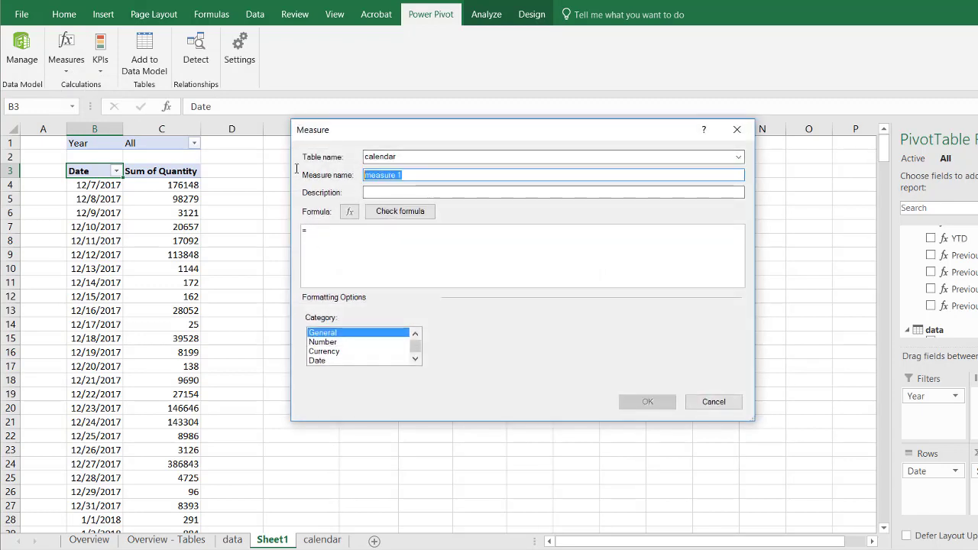
type("5d")
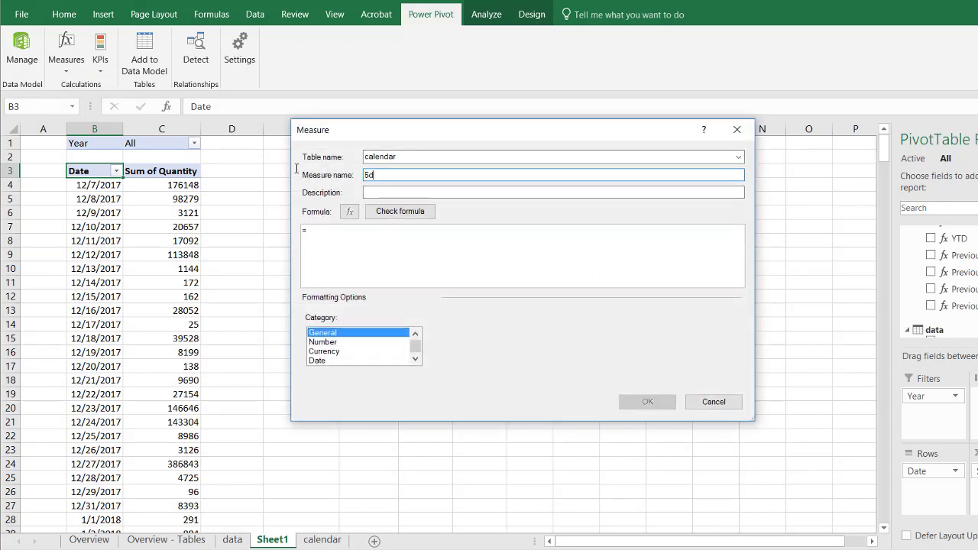
type(" A")
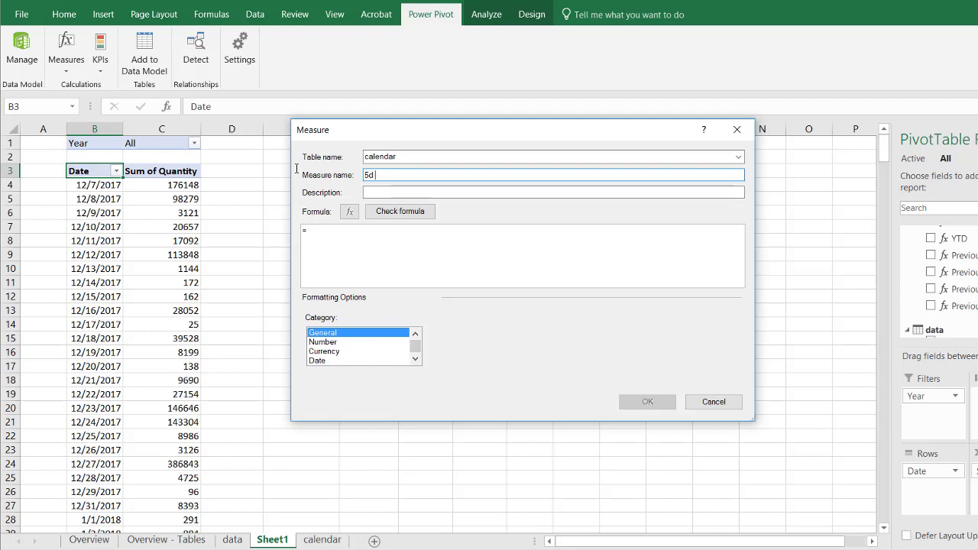
type("ru")
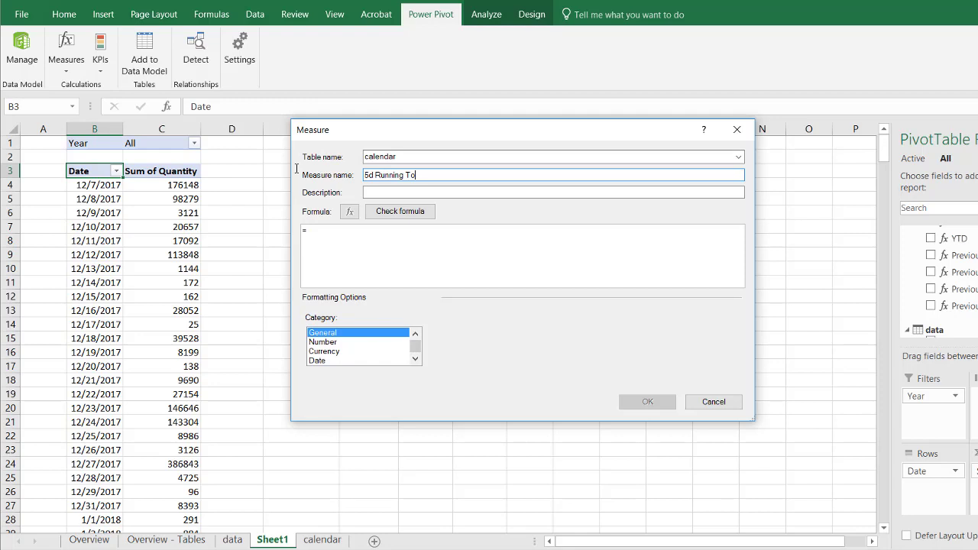
left_click(332, 238)
type("calc")
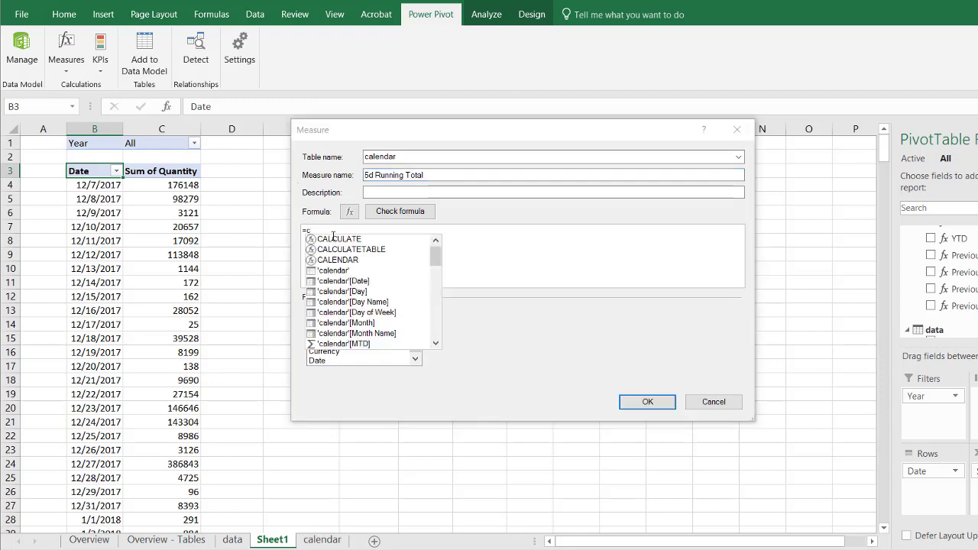
double_click(332, 238)
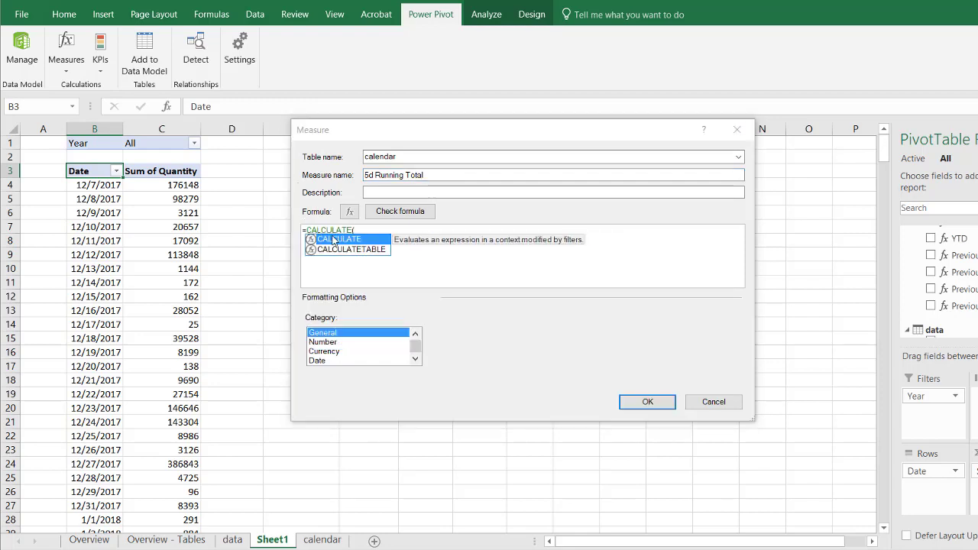
type("qu")
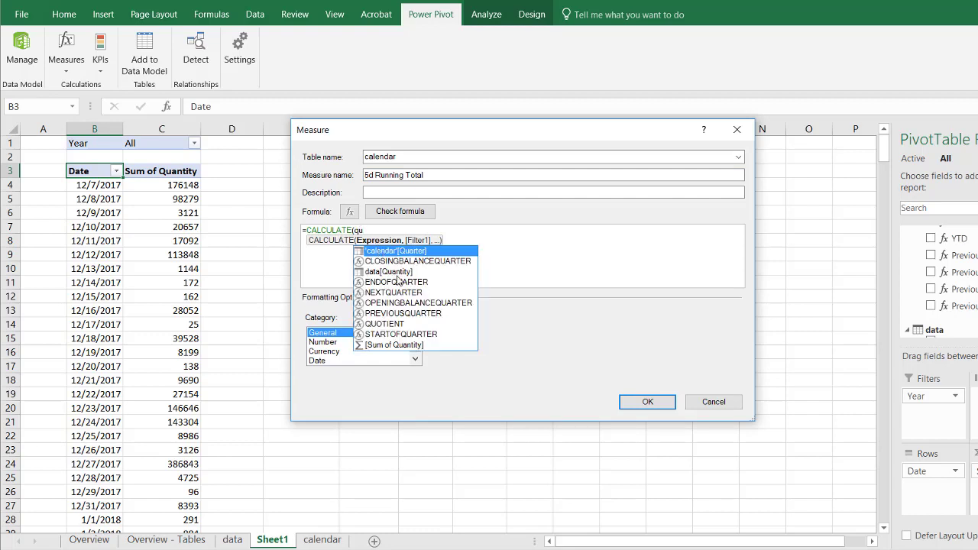
double_click(396, 345)
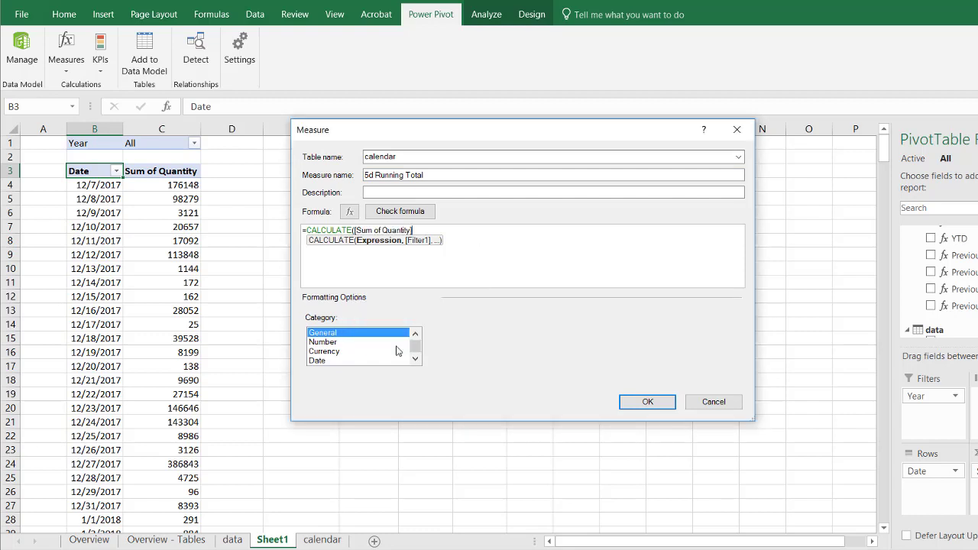
Add DATESINPERIOD('calendar'[Date] as the filter and begin a MAX start date
type(",")
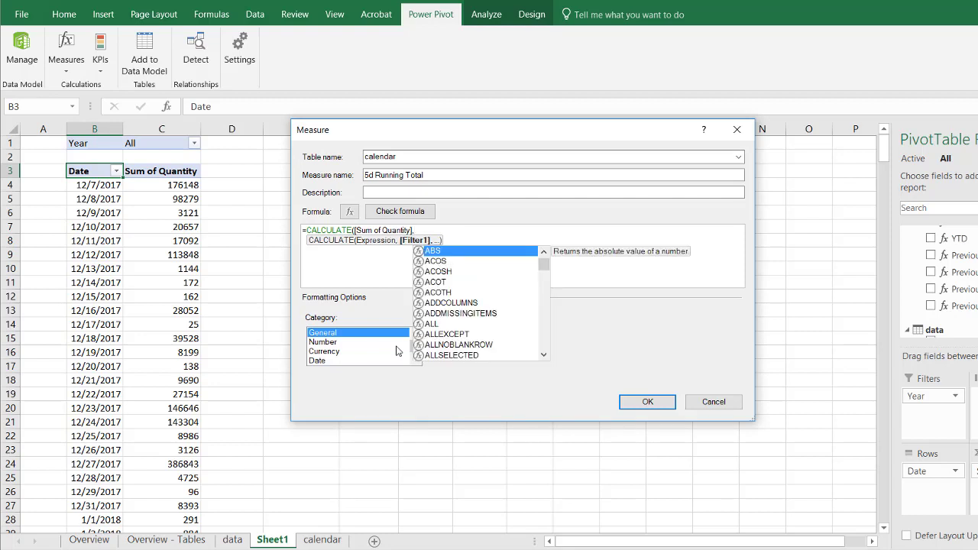
type("datin")
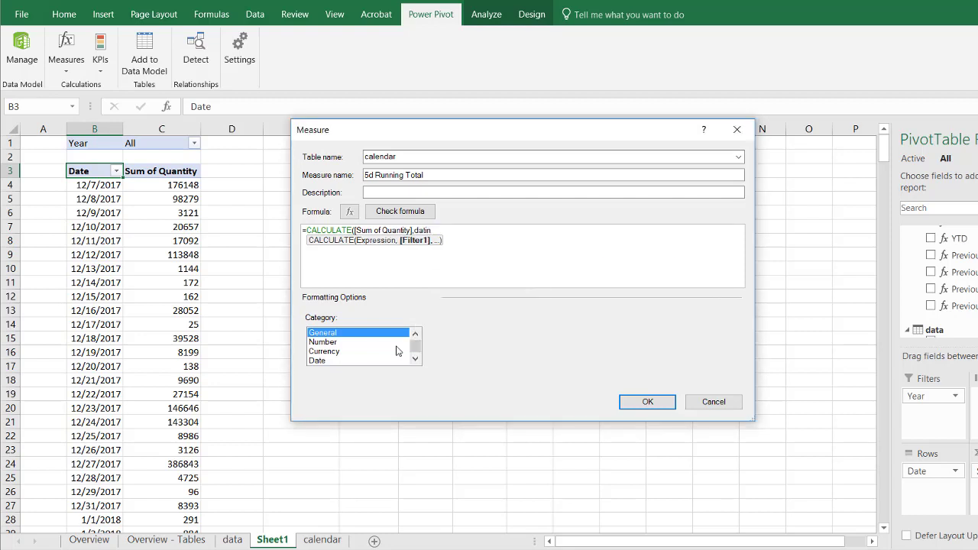
key("BackSpace")
key("BackSpace")
type("esin")
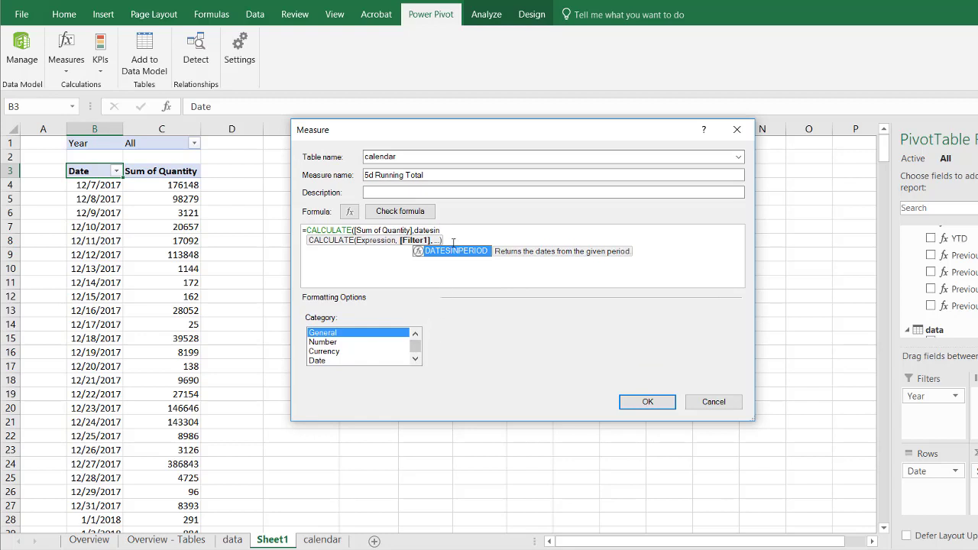
double_click(454, 252)
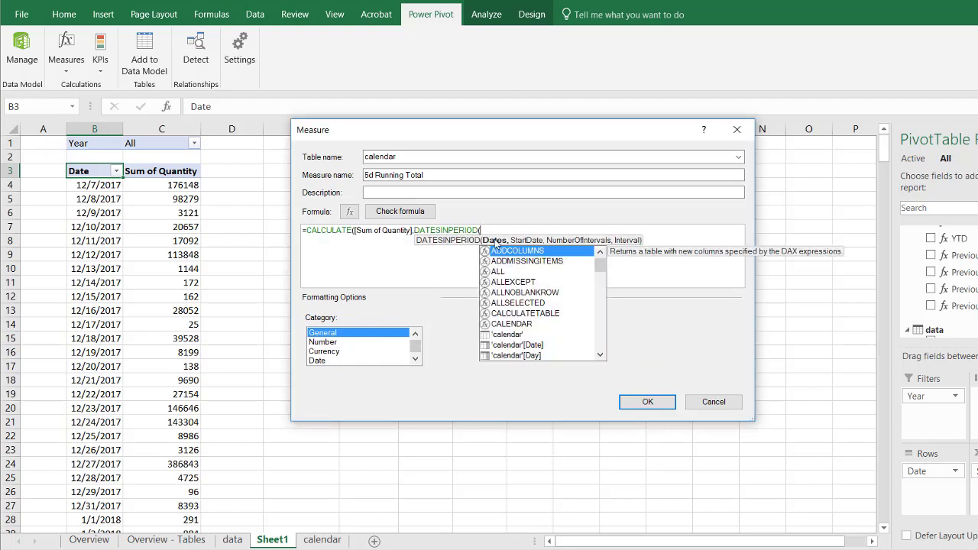
double_click(501, 347)
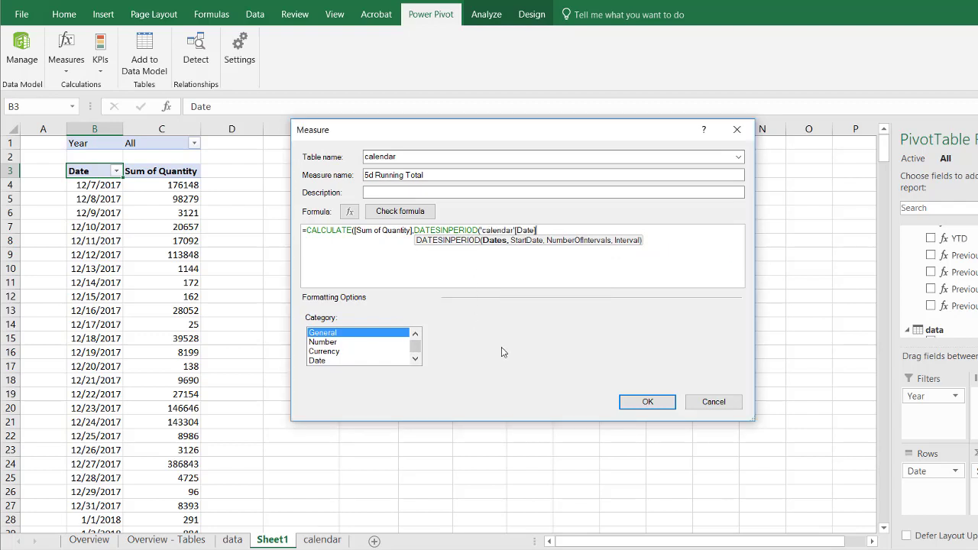
type(",")
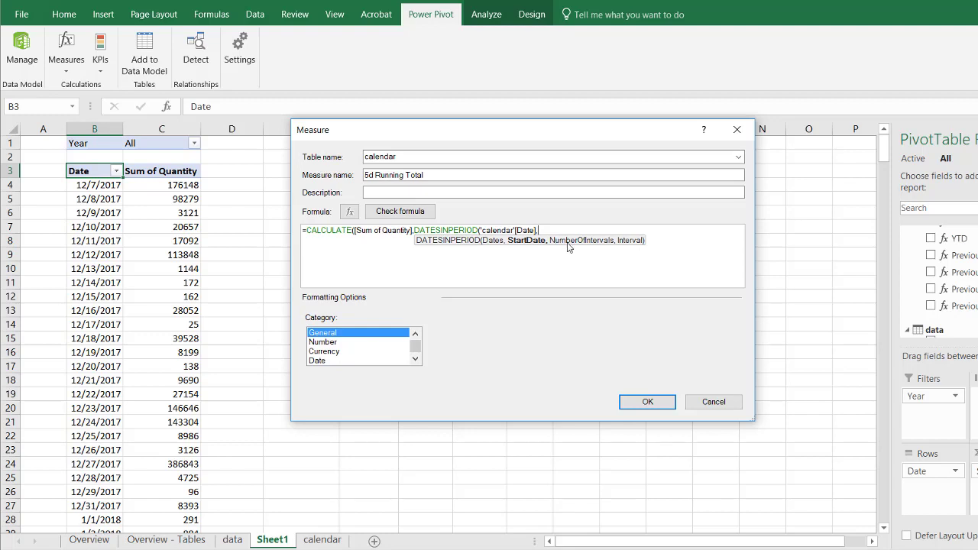
type("max")
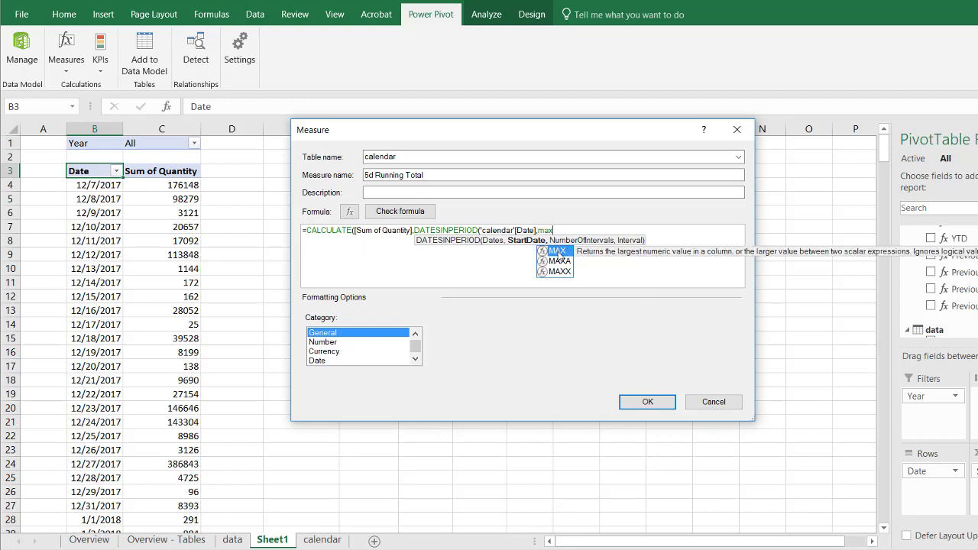
double_click(558, 250)
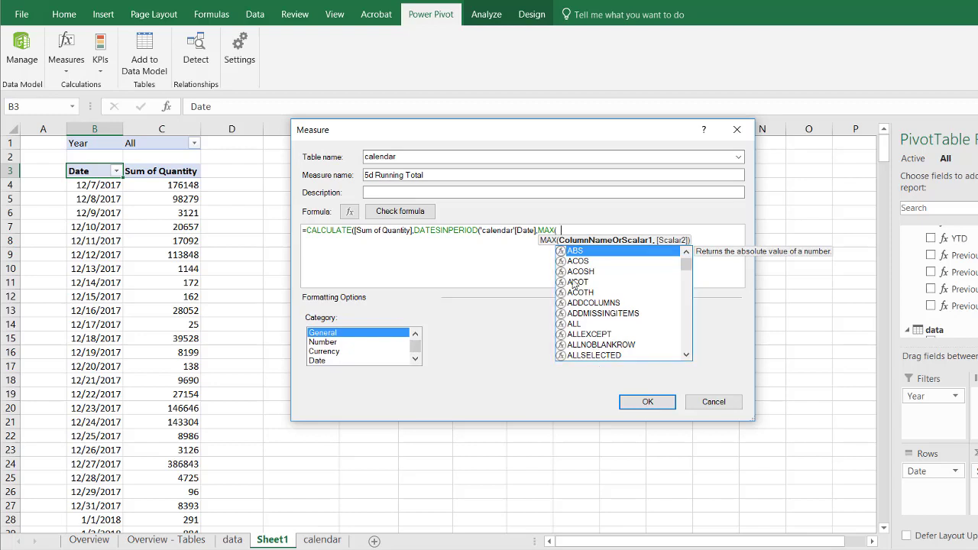
Complete the formula with MAX('calendar'[Date]),-5,DAY)) and check it for errors
type("da")
left_click(605, 273)
double_click(605, 273)
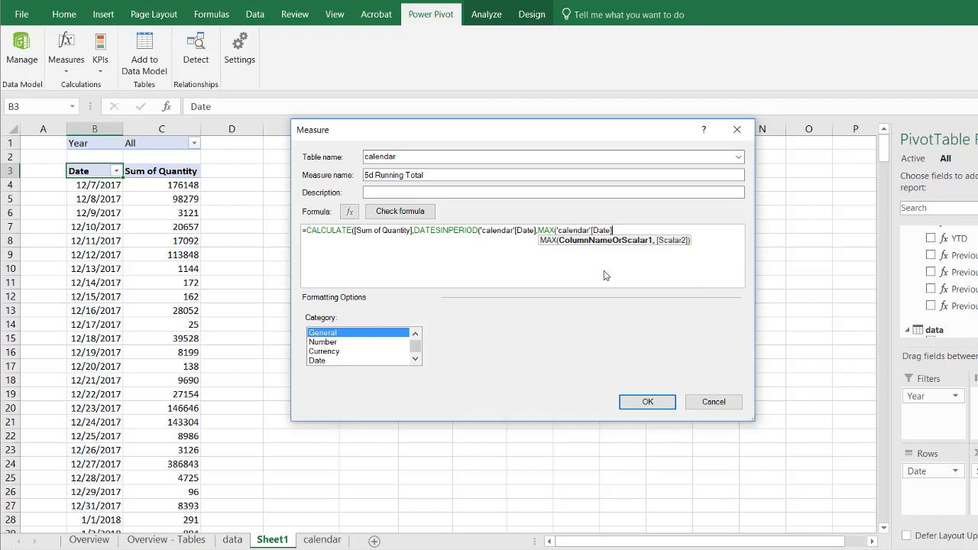
type(")")
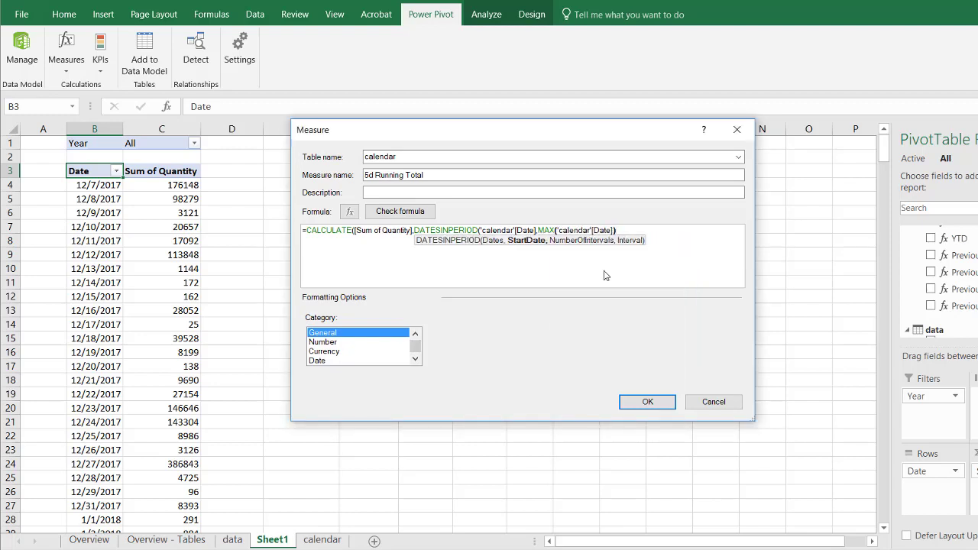
type(",")
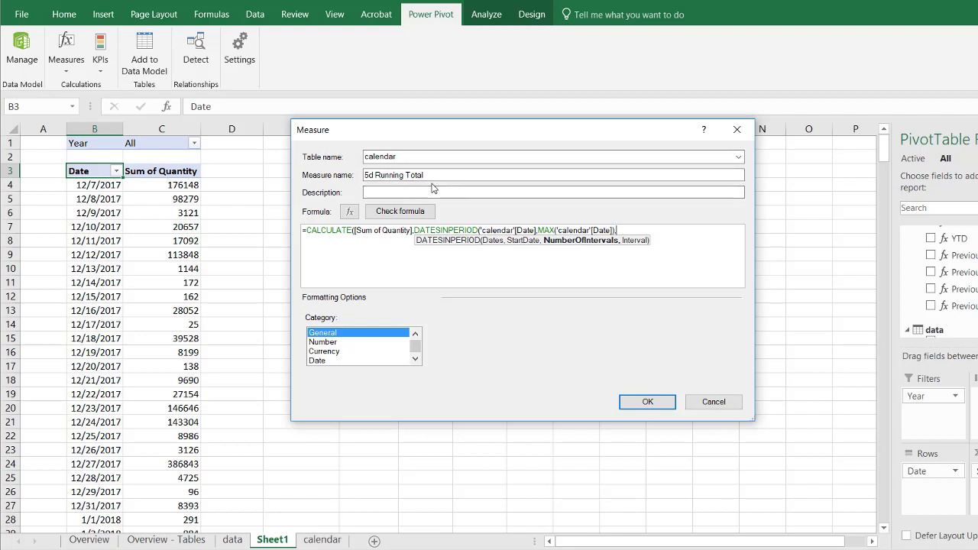
type("-5")
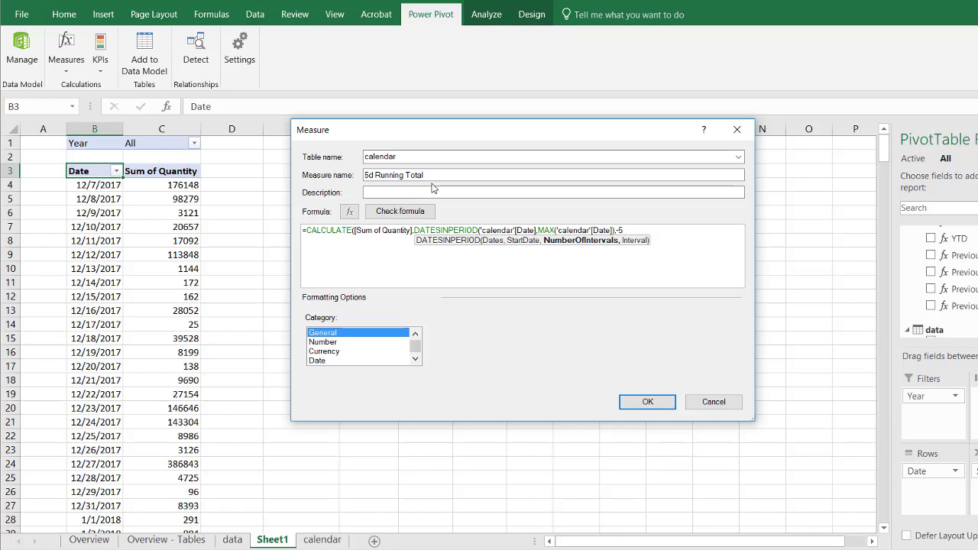
type(",")
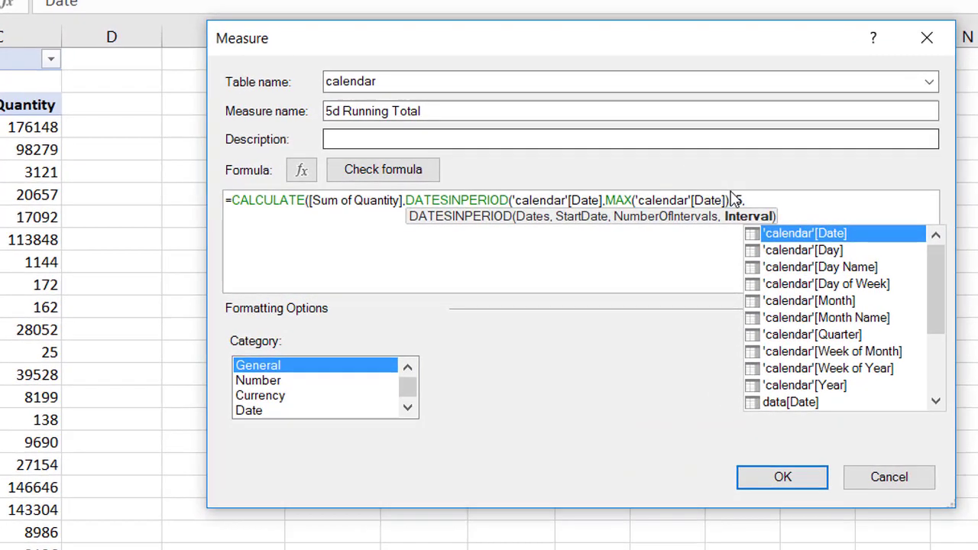
type("d")
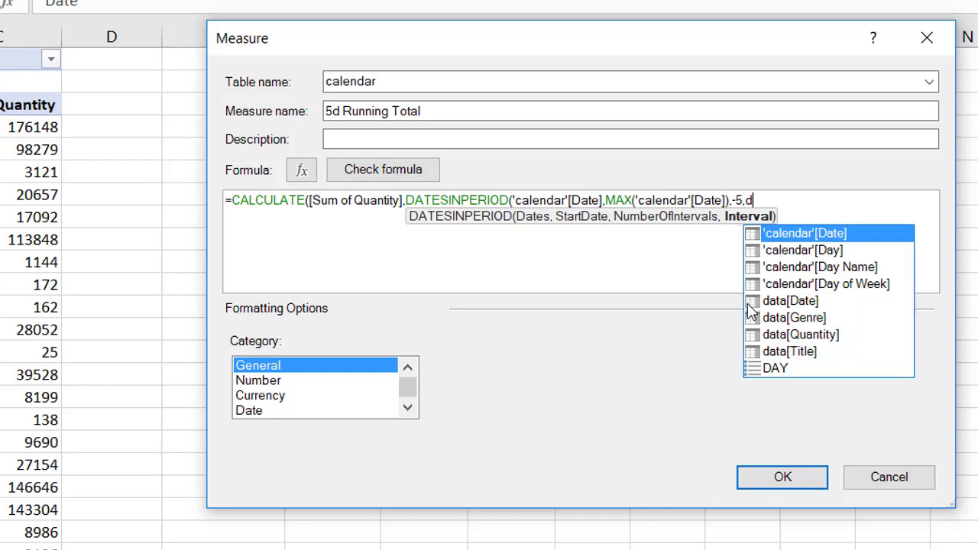
double_click(775, 370)
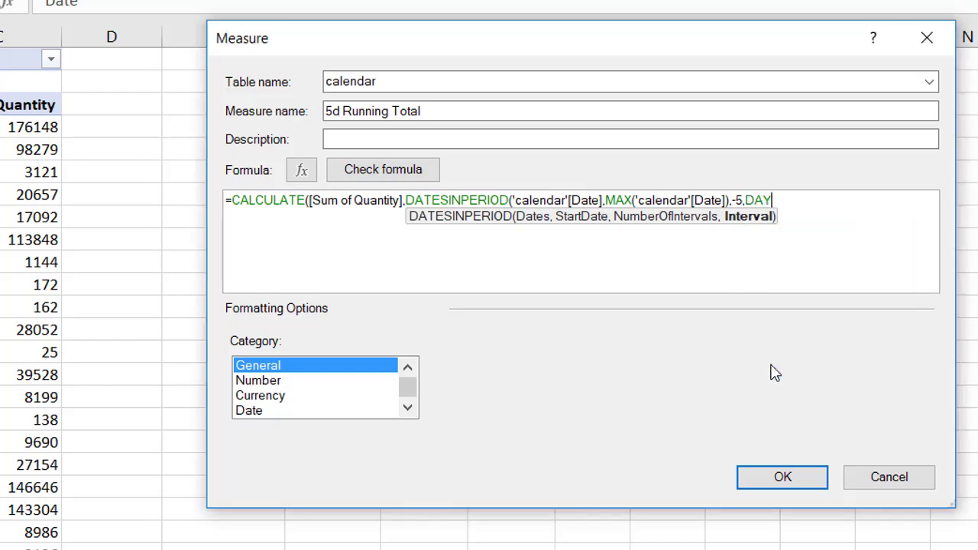
type(")")
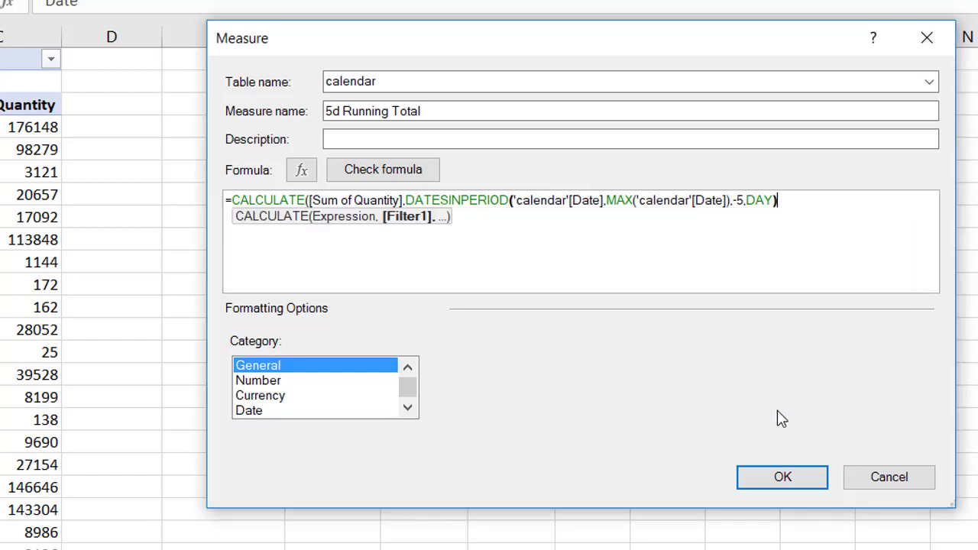
type(")")
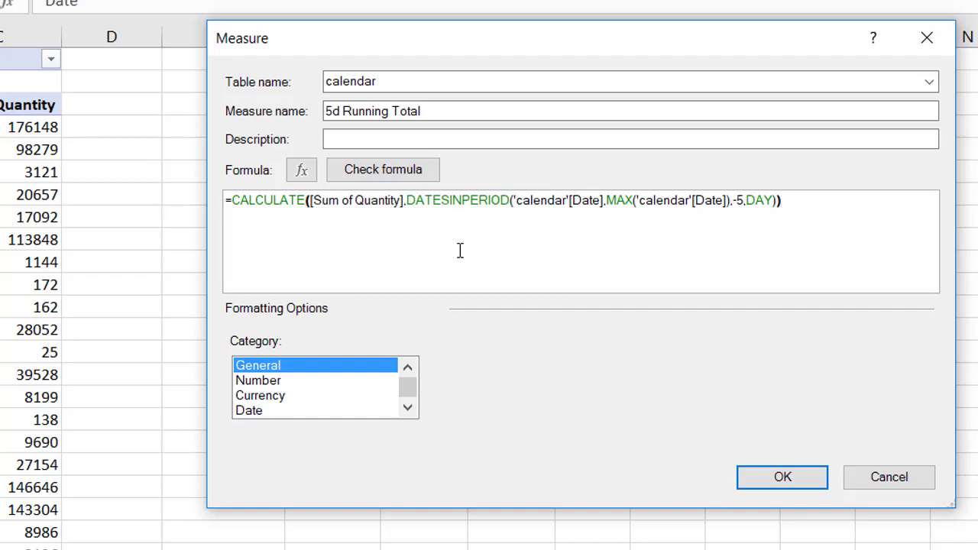
left_click(376, 173)
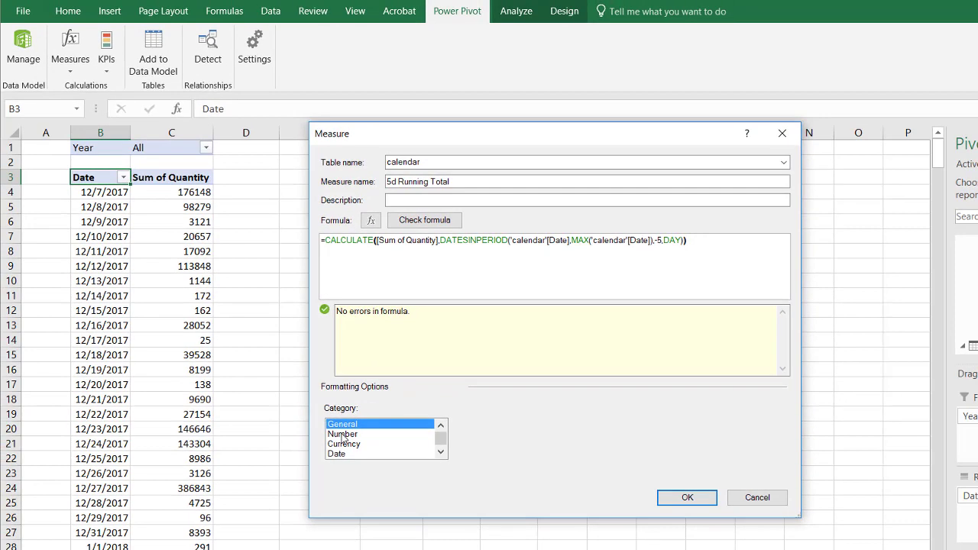
Format 5d Running Total as whole numbers with thousands separators and save it
left_click(343, 434)
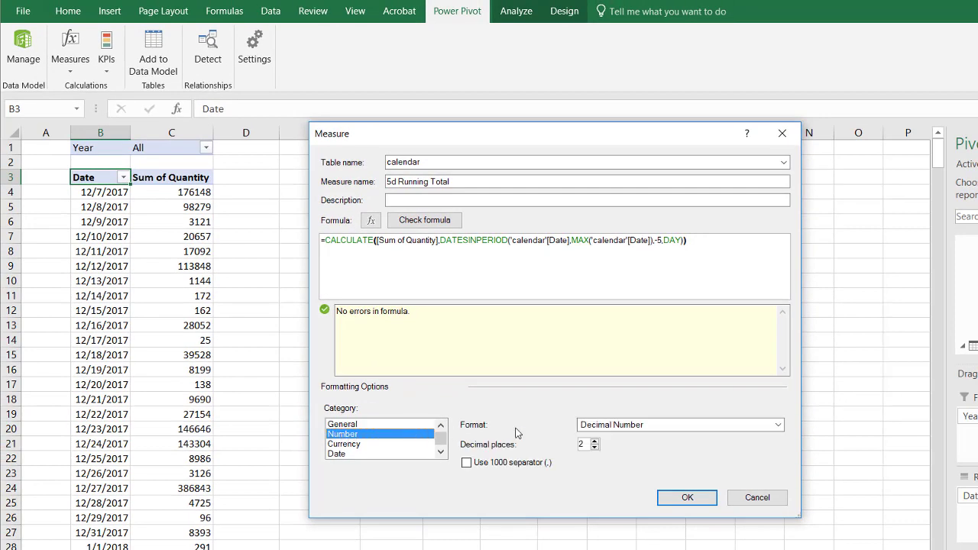
left_click(716, 424)
left_click(676, 447)
left_click(466, 452)
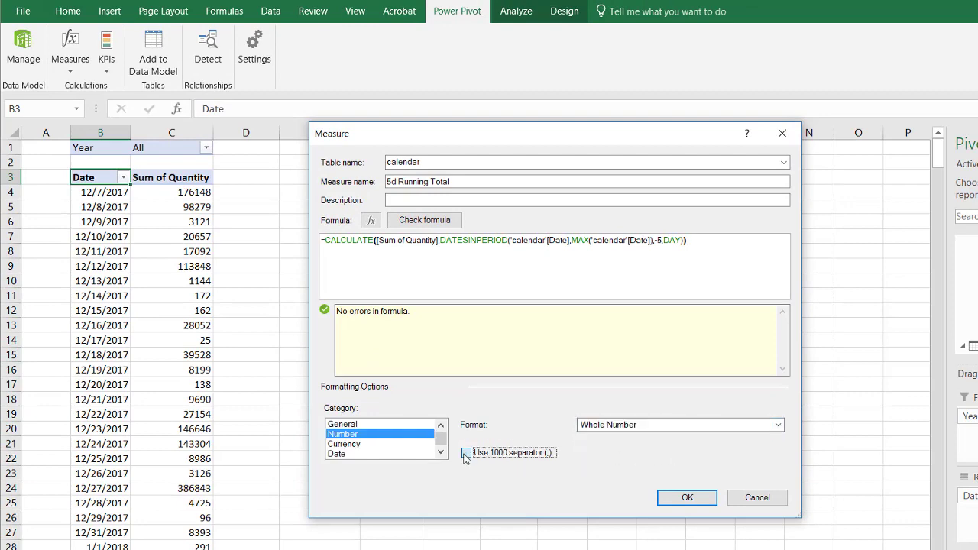
left_click(687, 497)
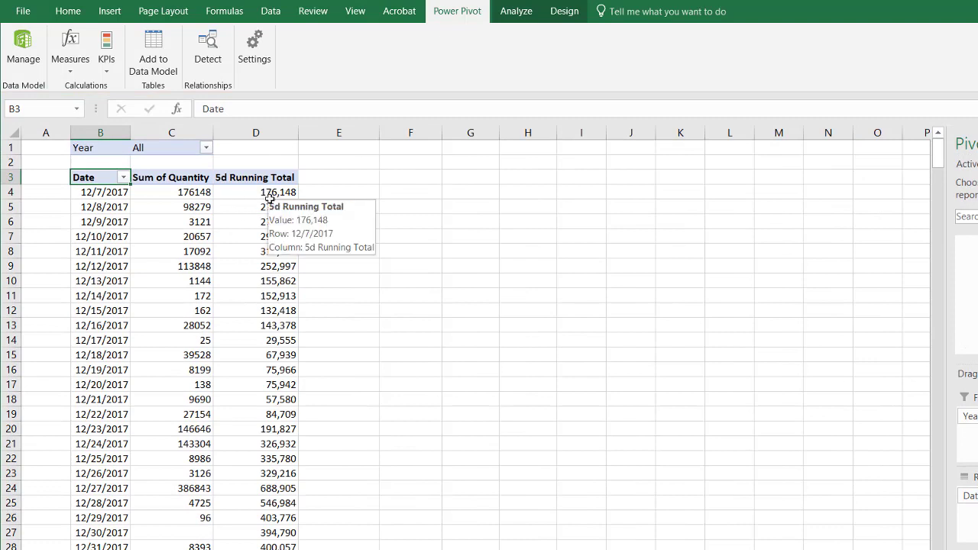
left_click(249, 192)
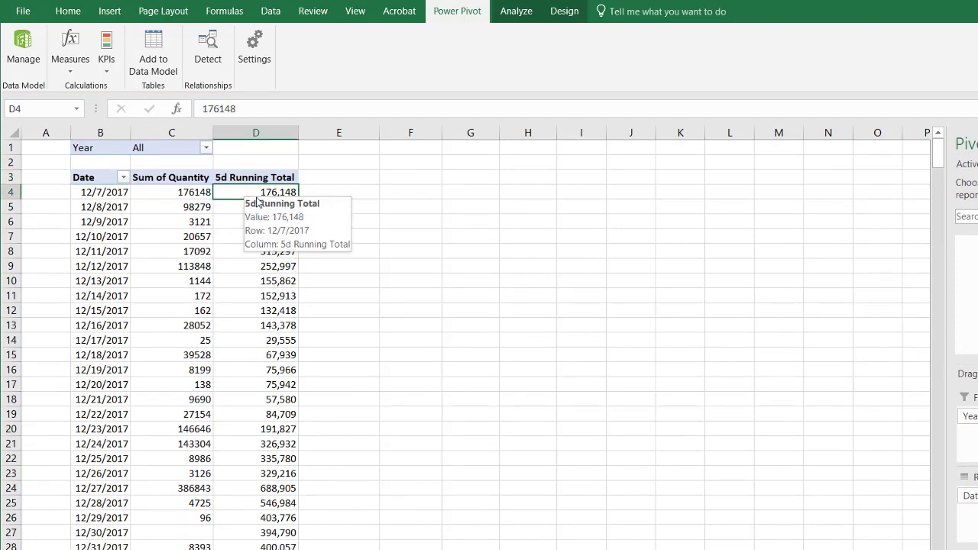
left_click_drag(167, 195, 173, 250)
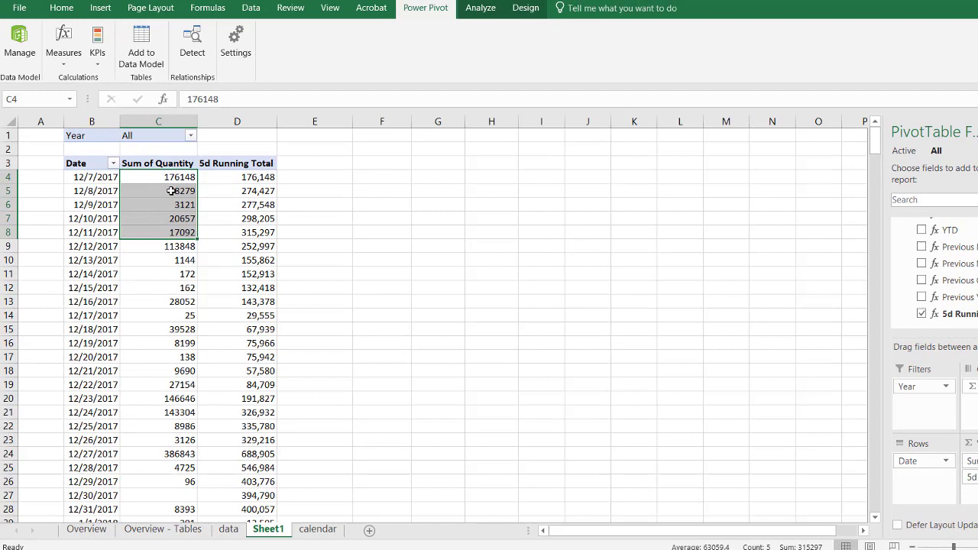
left_click_drag(171, 191, 171, 246)
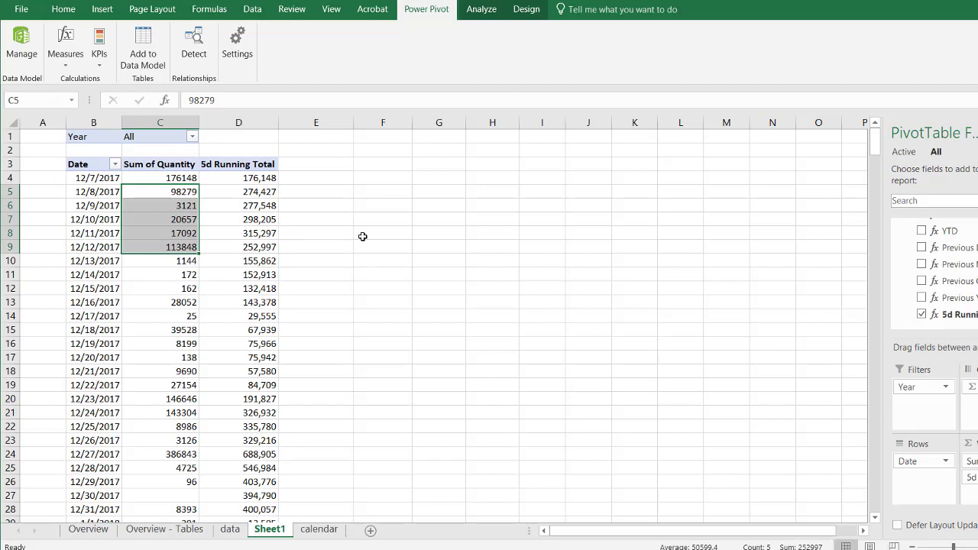
left_click(252, 192)
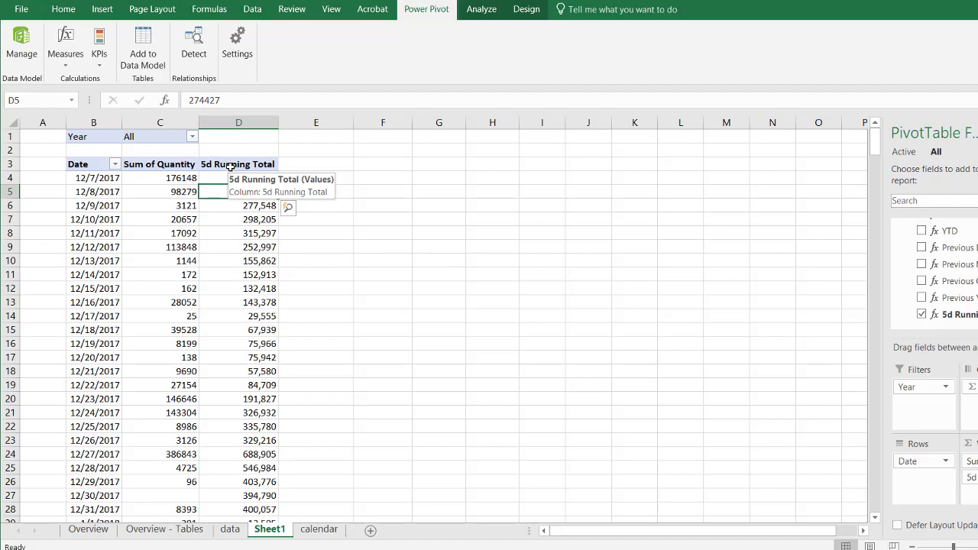
Edit the 5d Running Total measure, renaming it 5d AvgTotal and dividing its formula by 5
left_click(65, 61)
left_click(86, 98)
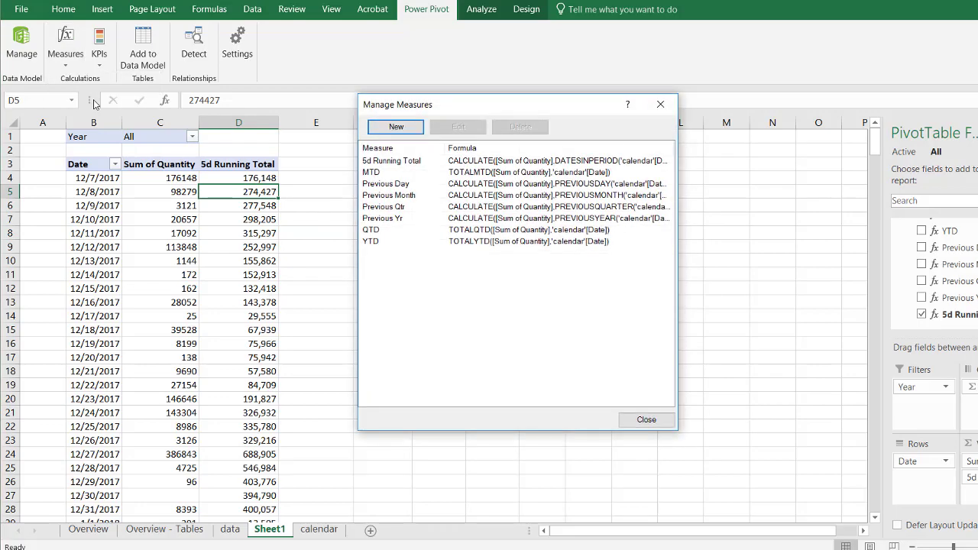
left_click(387, 163)
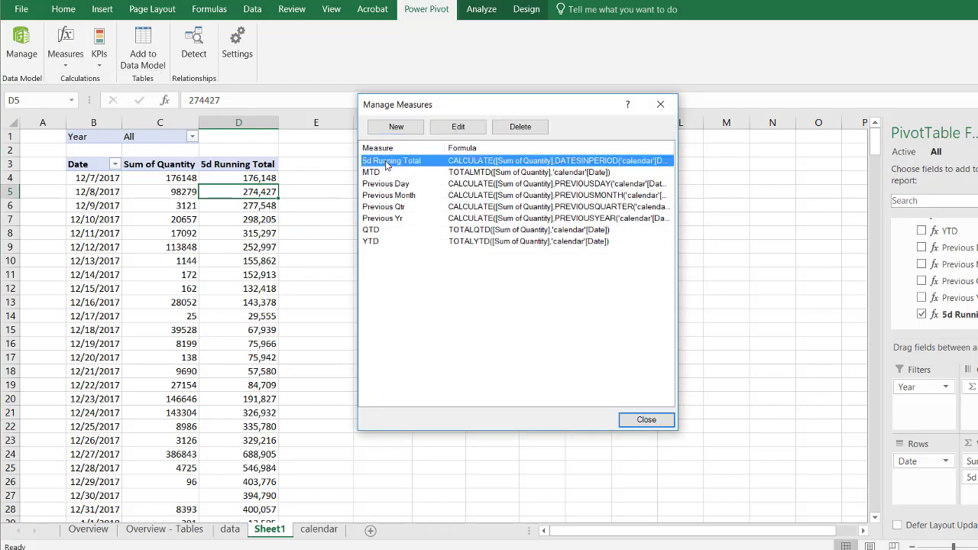
left_click(466, 128)
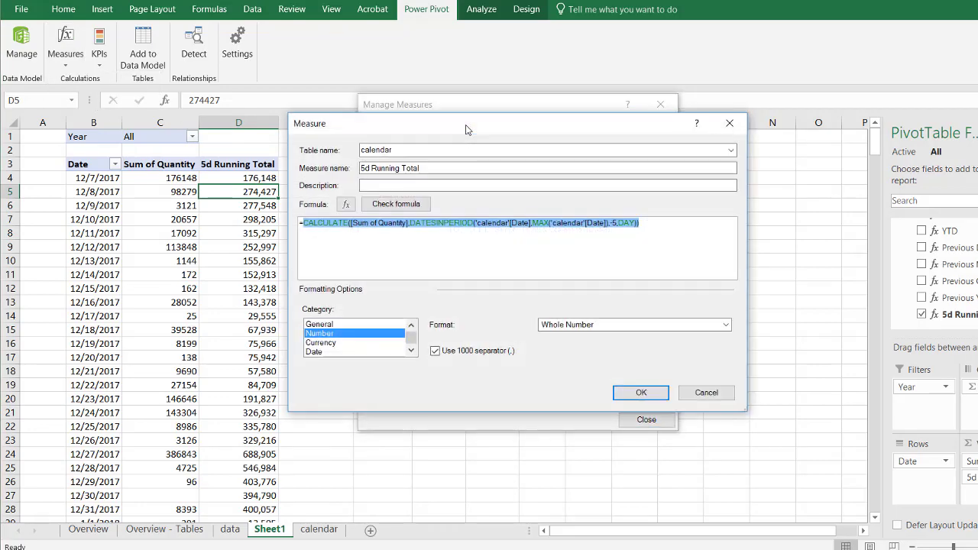
double_click(382, 168)
type("Avg")
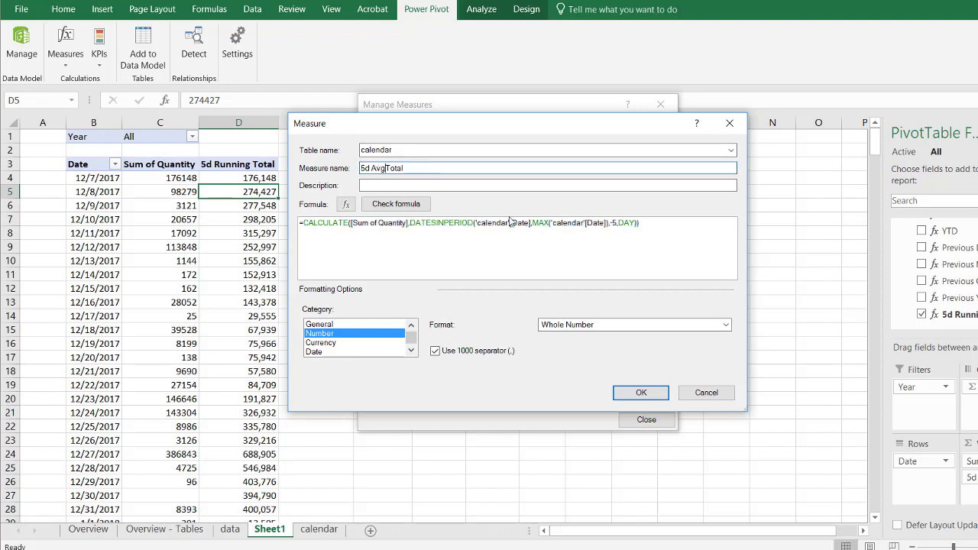
left_click(651, 222)
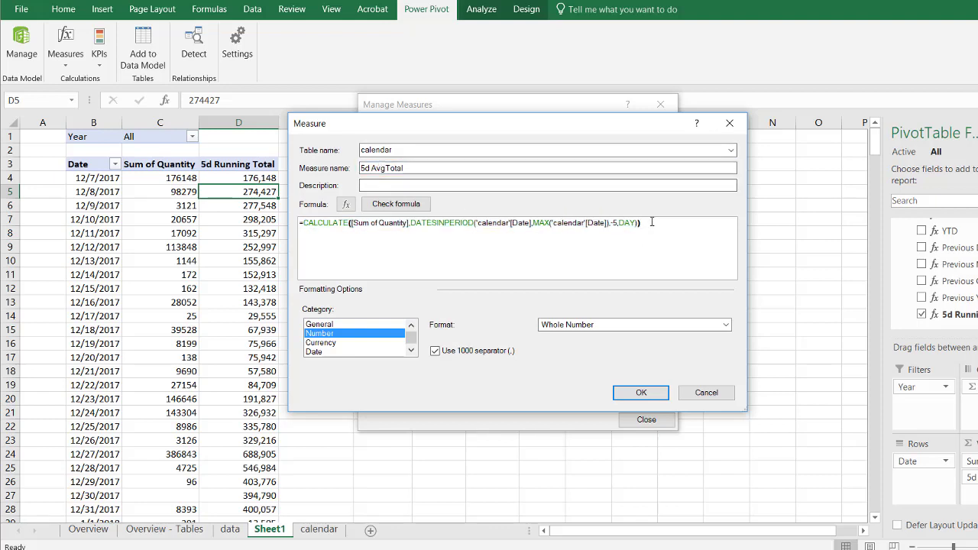
type("/5")
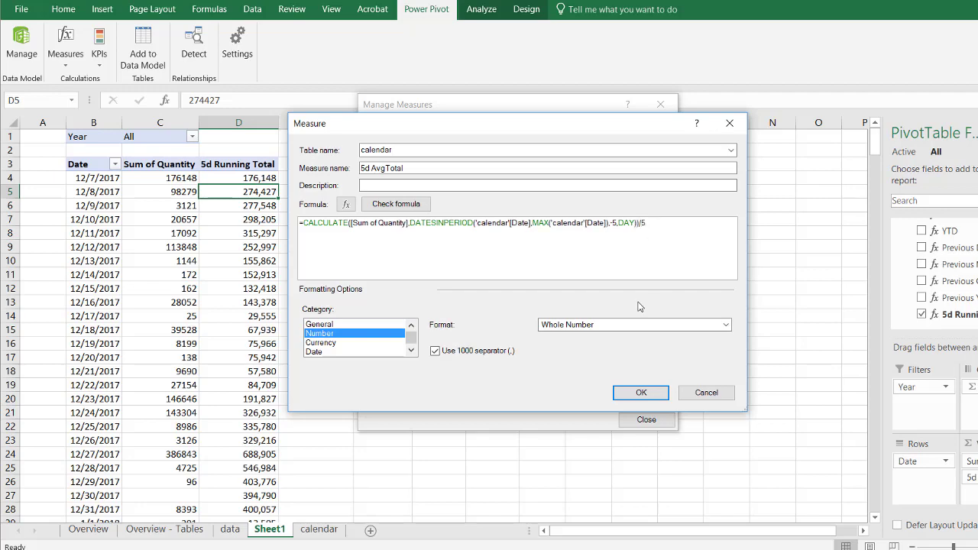
left_click(641, 393)
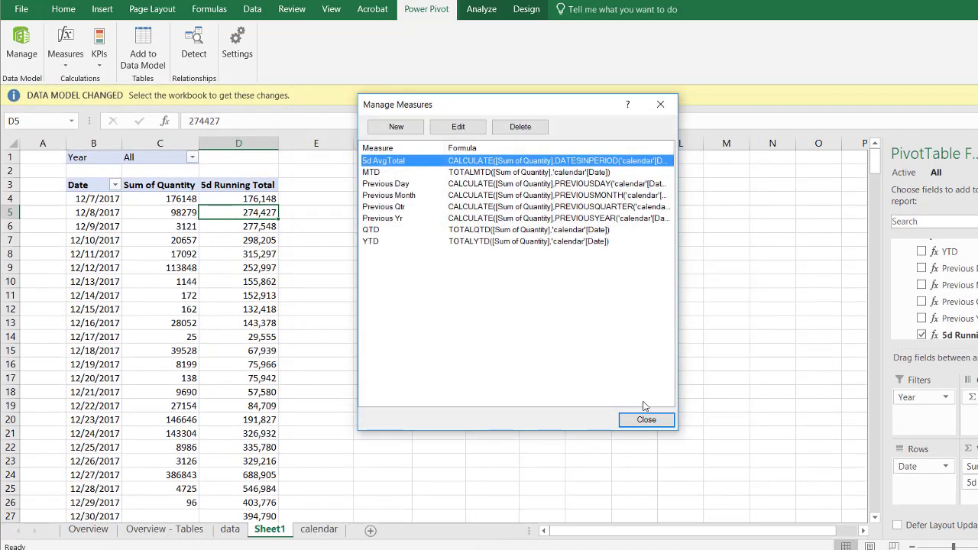
left_click(644, 419)
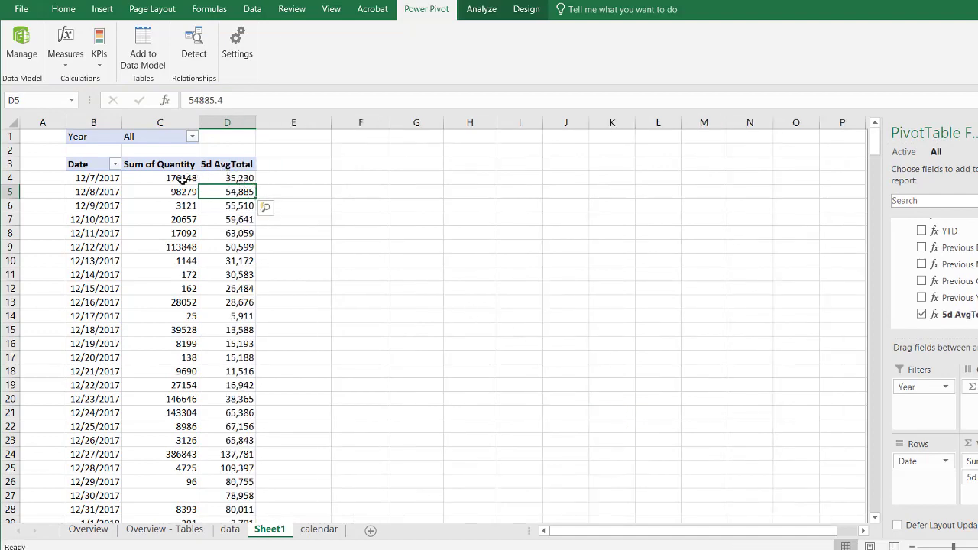
left_click_drag(175, 178, 167, 232)
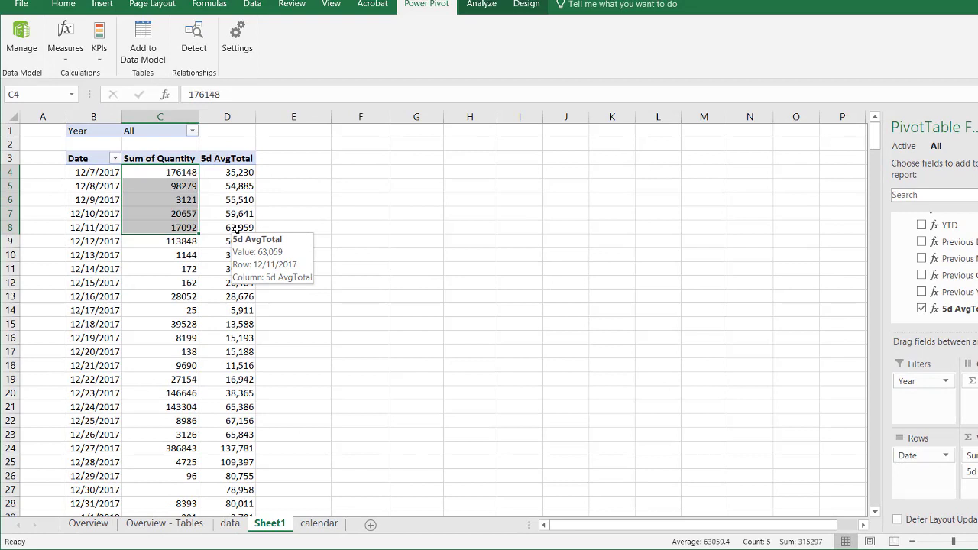
left_click(321, 229)
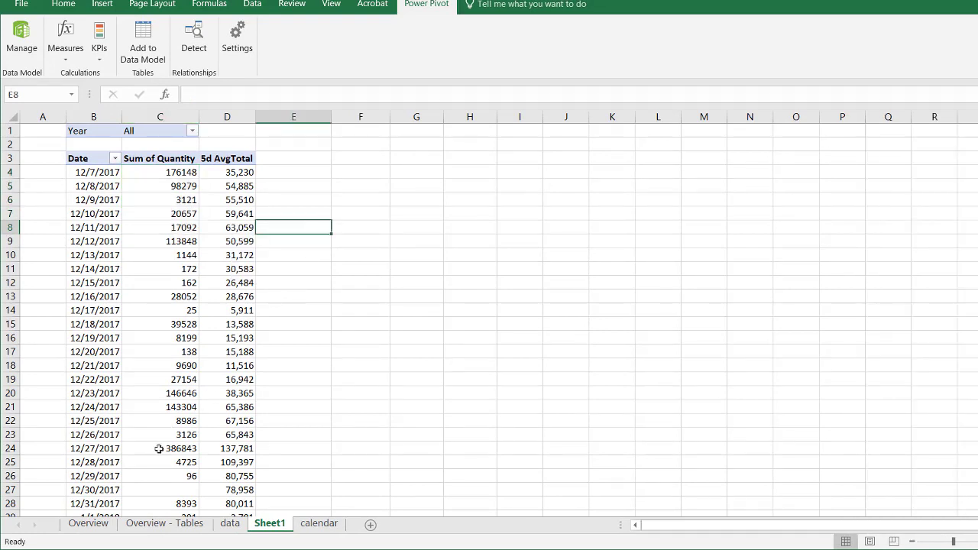
Go to the Overview sheet with the DAX time-intelligence templates
left_click(90, 524)
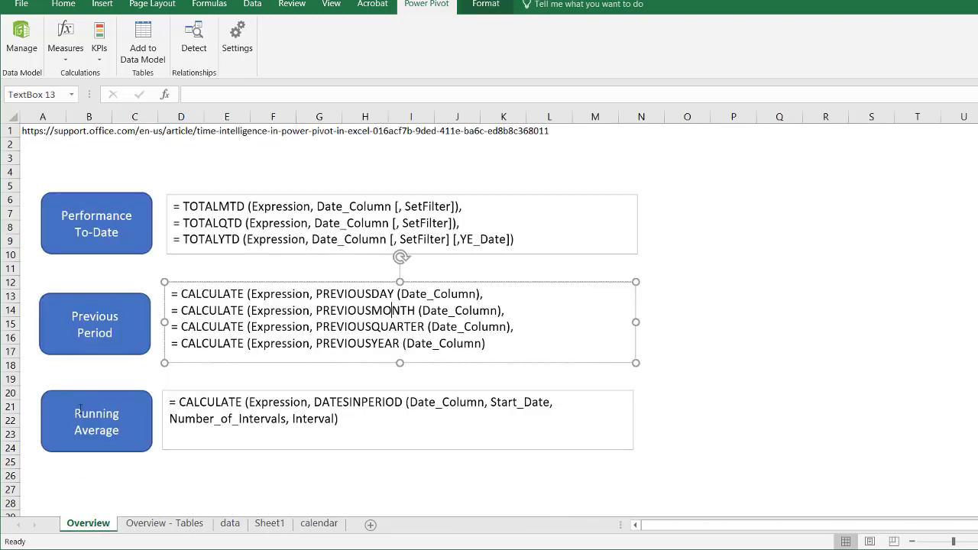